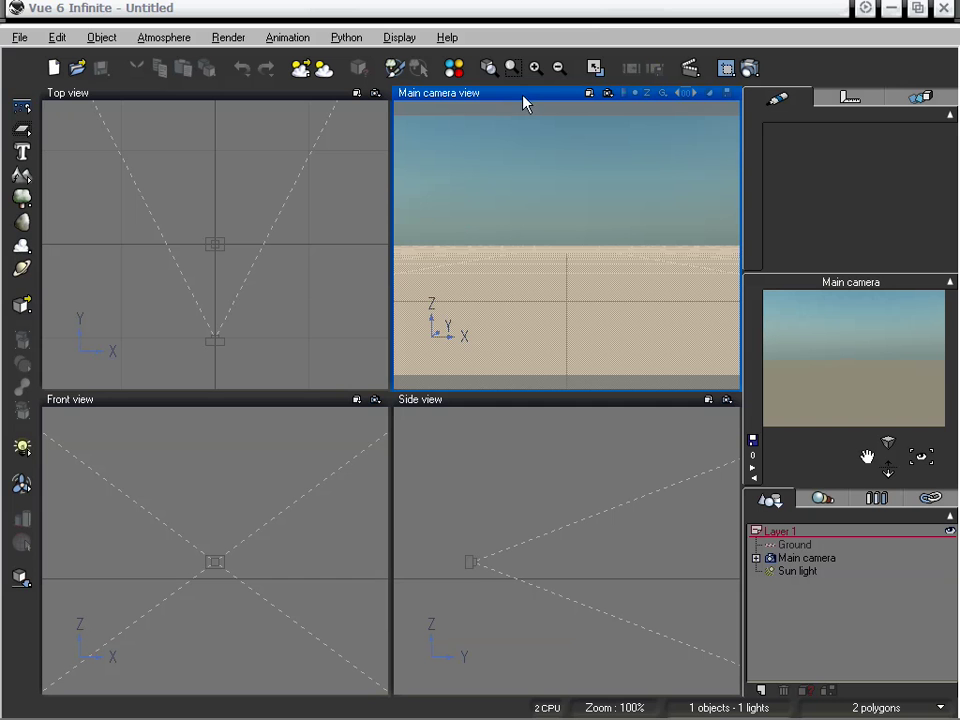
Maximize the main camera view and raise the camera well above the ground plane
{"action": "double_click", "coordinate": [505, 95]}
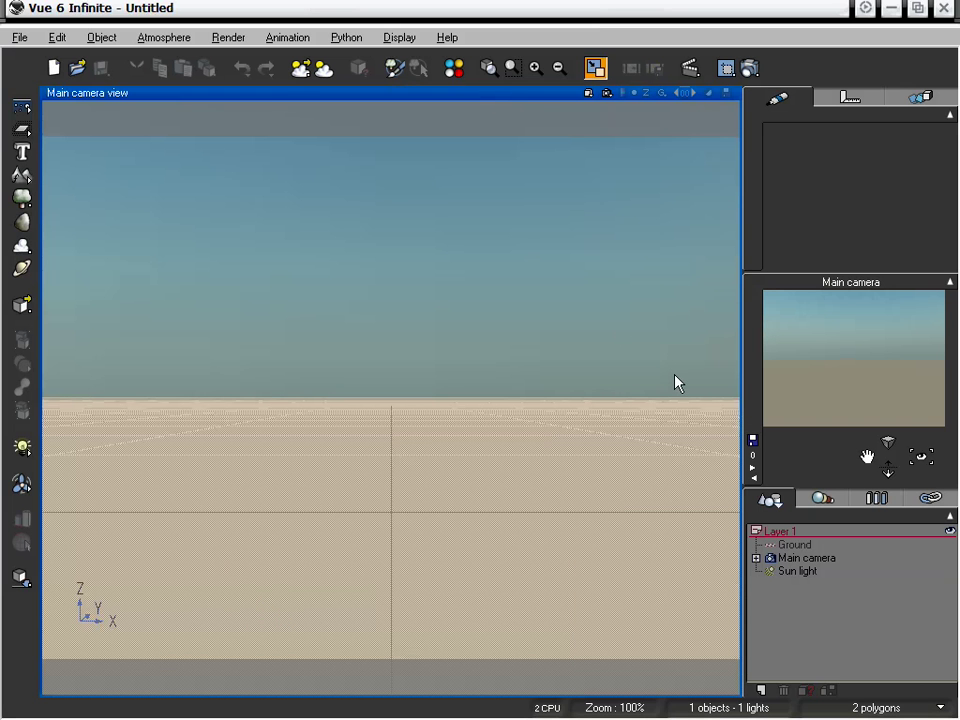
{"action": "mouse_move", "coordinate": [889, 466]}
{"action": "left_mouse_down"}
{"action": "mouse_move", "coordinate": [888, 449]}
{"action": "mouse_move", "coordinate": [867, 457]}
{"action": "mouse_move", "coordinate": [869, 447]}
{"action": "mouse_move", "coordinate": [887, 467]}
{"action": "mouse_move", "coordinate": [866, 462]}
{"action": "mouse_move", "coordinate": [866, 475]}
{"action": "mouse_move", "coordinate": [867, 445]}
{"action": "mouse_move", "coordinate": [890, 470]}
{"action": "left_mouse_up"}
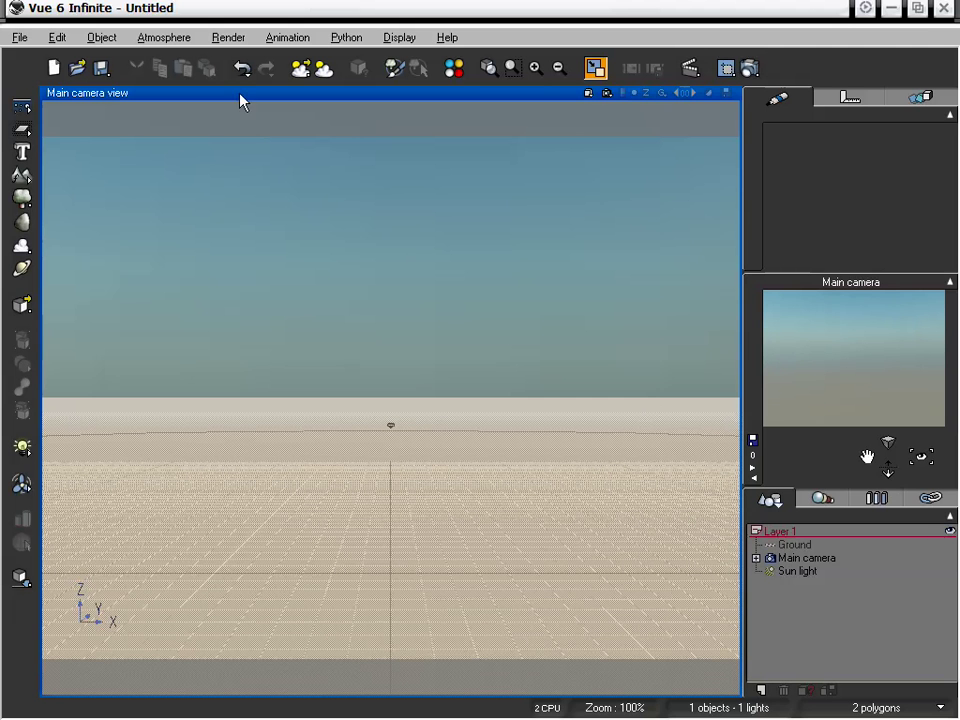
Add a procedural terrain and turn off Zero edges in its terrain settings
{"action": "left_click", "coordinate": [22, 176]}
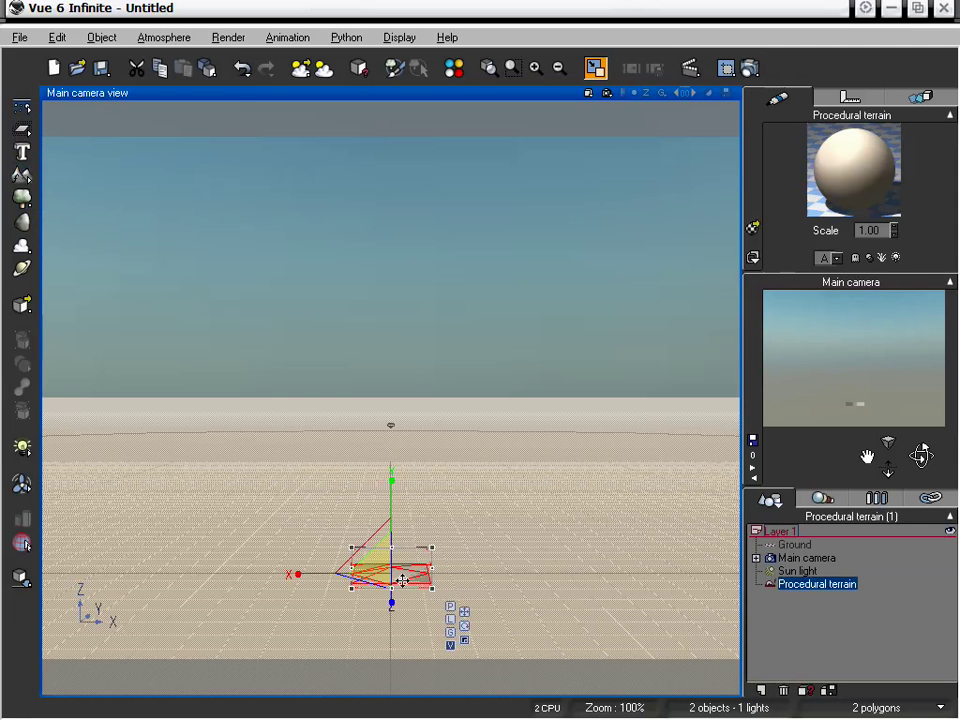
{"action": "double_click", "coordinate": [410, 572]}
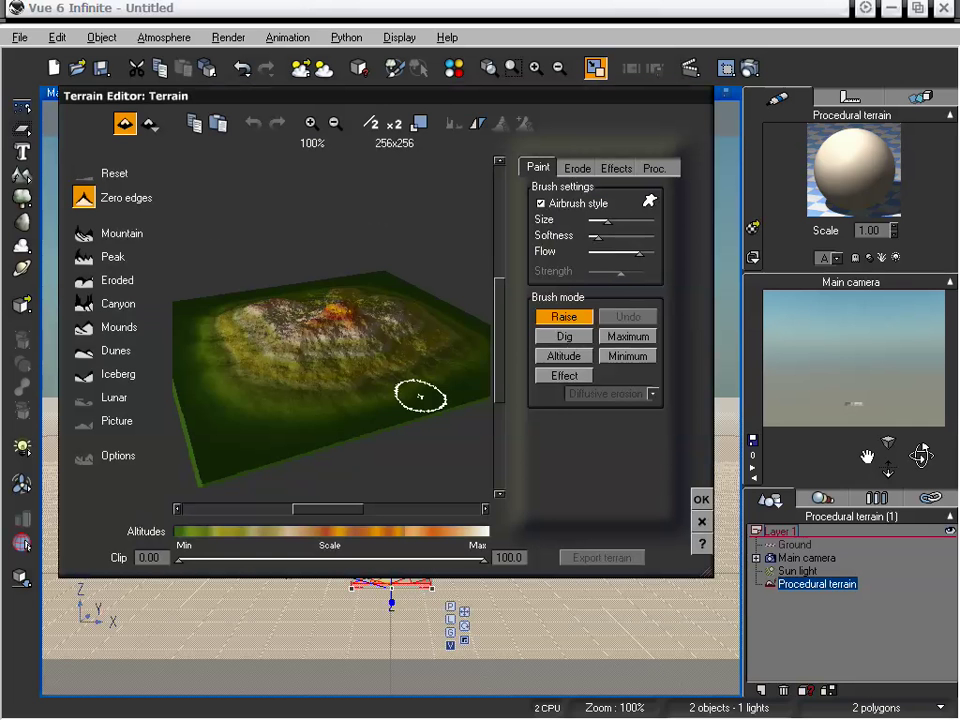
{"action": "left_click", "coordinate": [93, 205]}
{"action": "right_click_drag", "start_coordinate": [382, 368], "coordinate": [365, 335]}
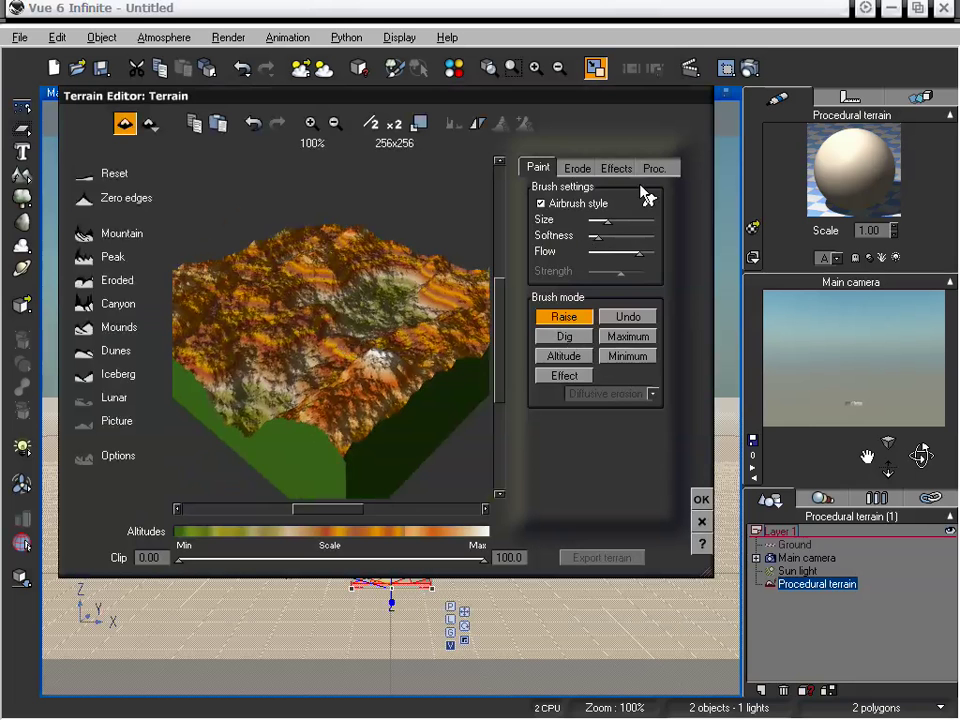
Set the procedural terrain's altitude production scale to 0.40 and accept the terrain changes
{"action": "left_click", "coordinate": [654, 167]}
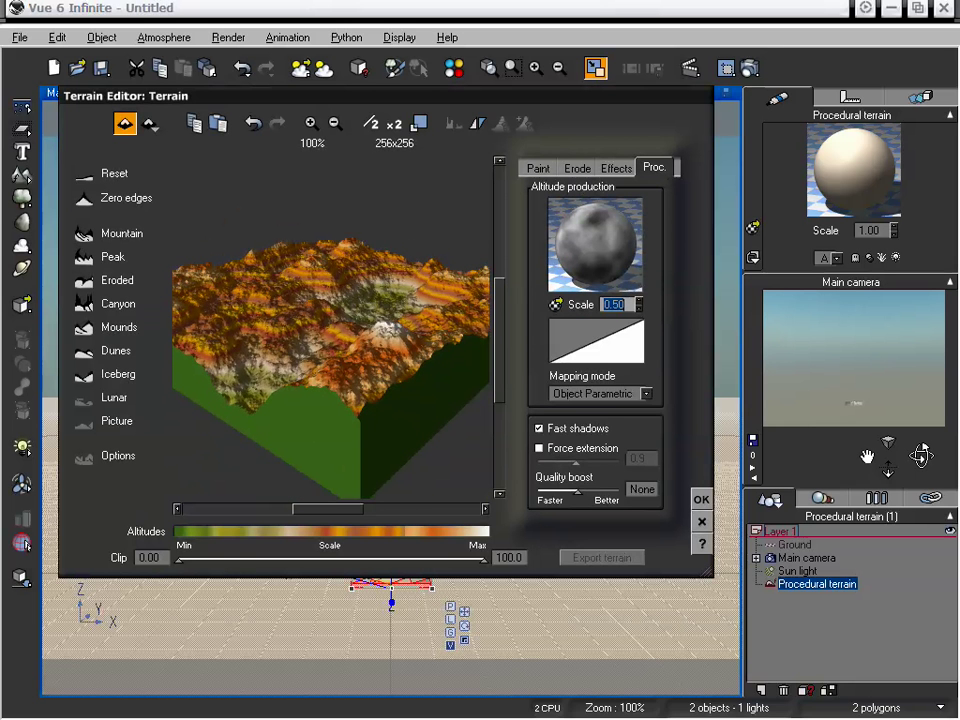
{"action": "left_click", "coordinate": [640, 308]}
{"action": "right_click_drag", "start_coordinate": [408, 326], "coordinate": [384, 334]}
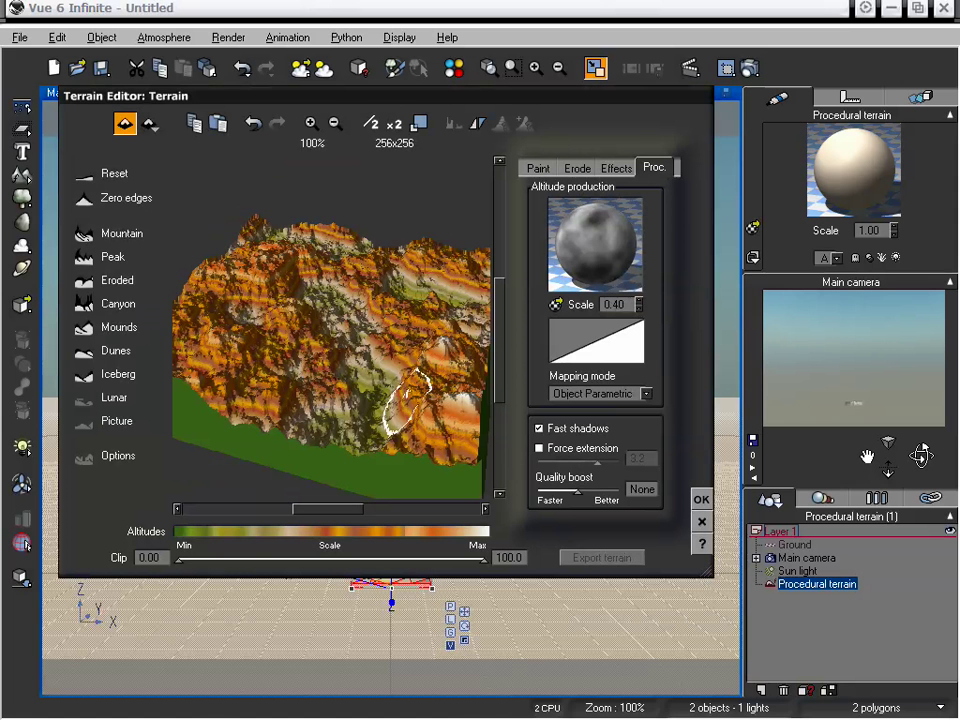
{"action": "left_click", "coordinate": [701, 499]}
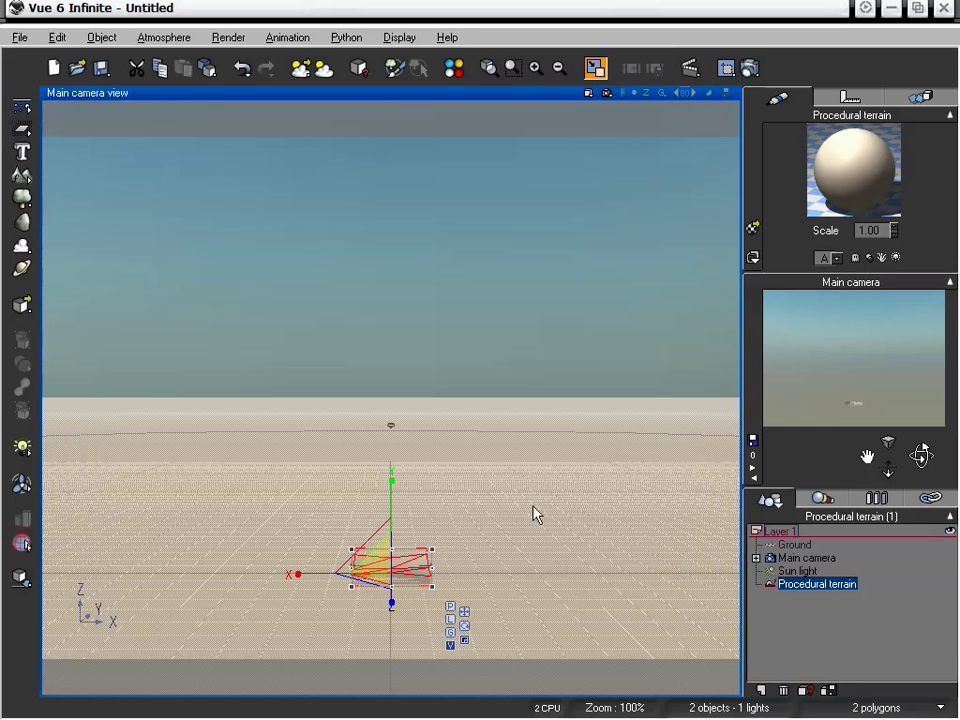
Scale the procedural terrain up uniformly in parent coordinates until it spreads beyond the camera view, and deselect it
{"action": "left_click", "coordinate": [453, 621]}
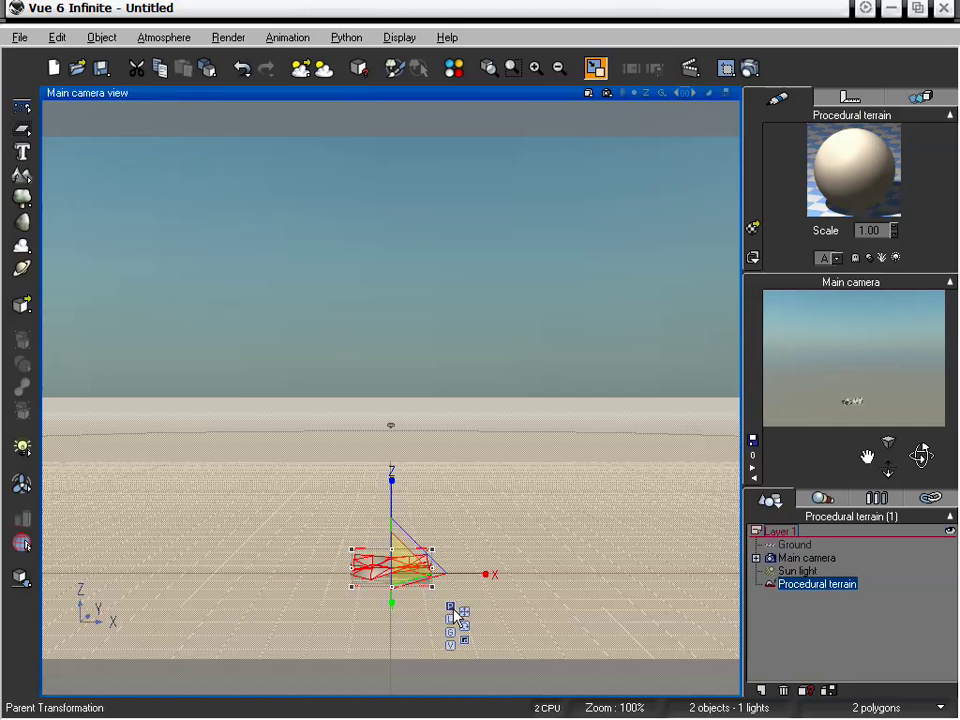
{"action": "left_click_drag", "start_coordinate": [403, 559], "coordinate": [958, 234]}
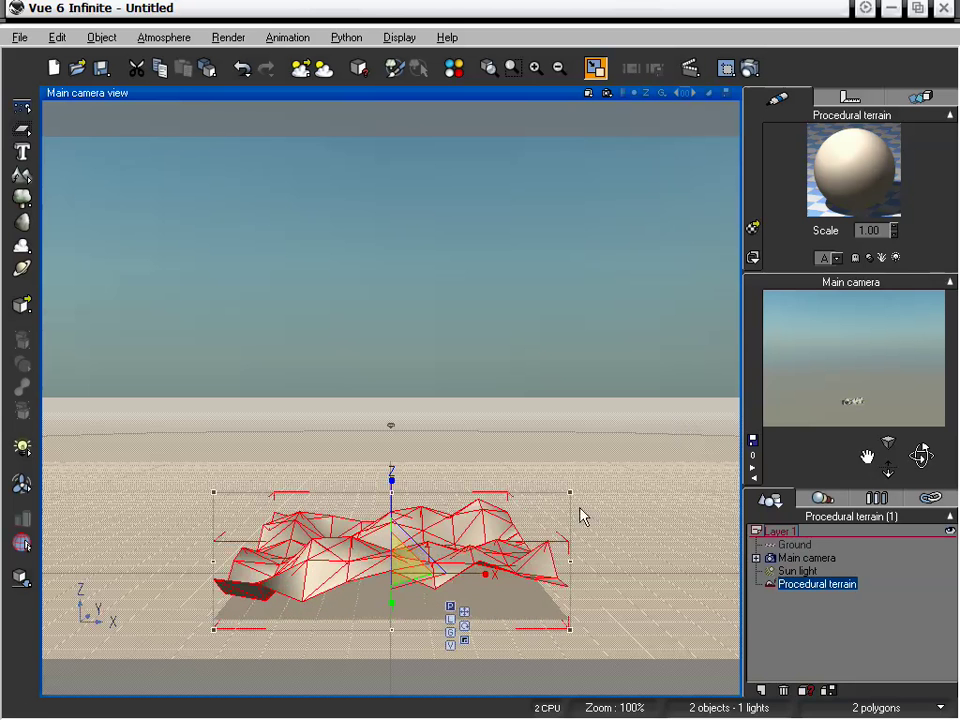
{"action": "left_click_drag", "start_coordinate": [401, 562], "coordinate": [919, 226]}
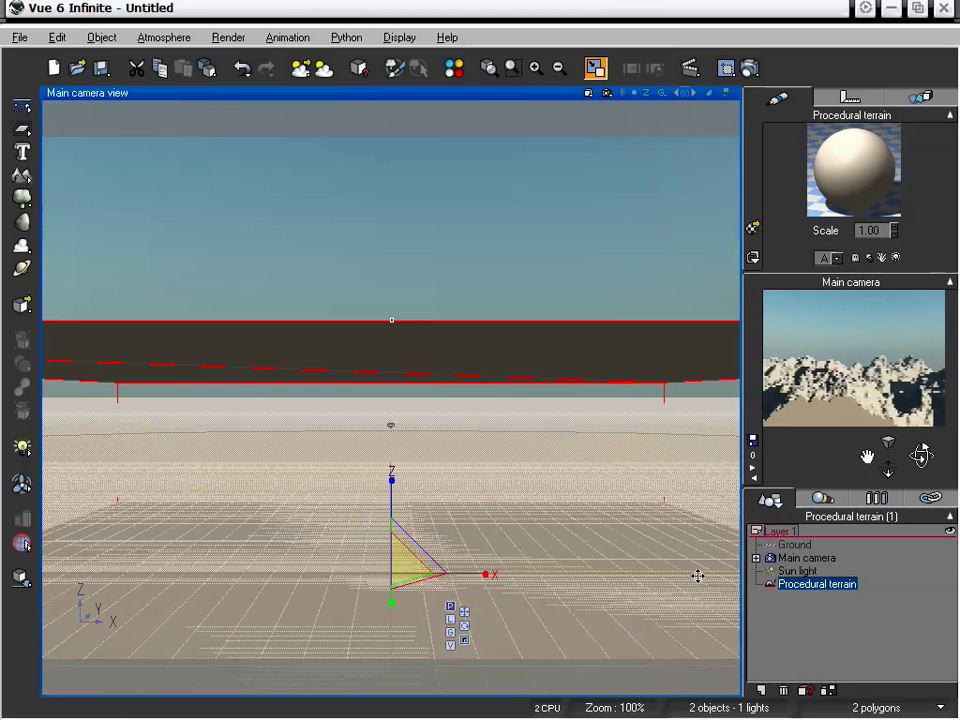
{"action": "left_click", "coordinate": [855, 608]}
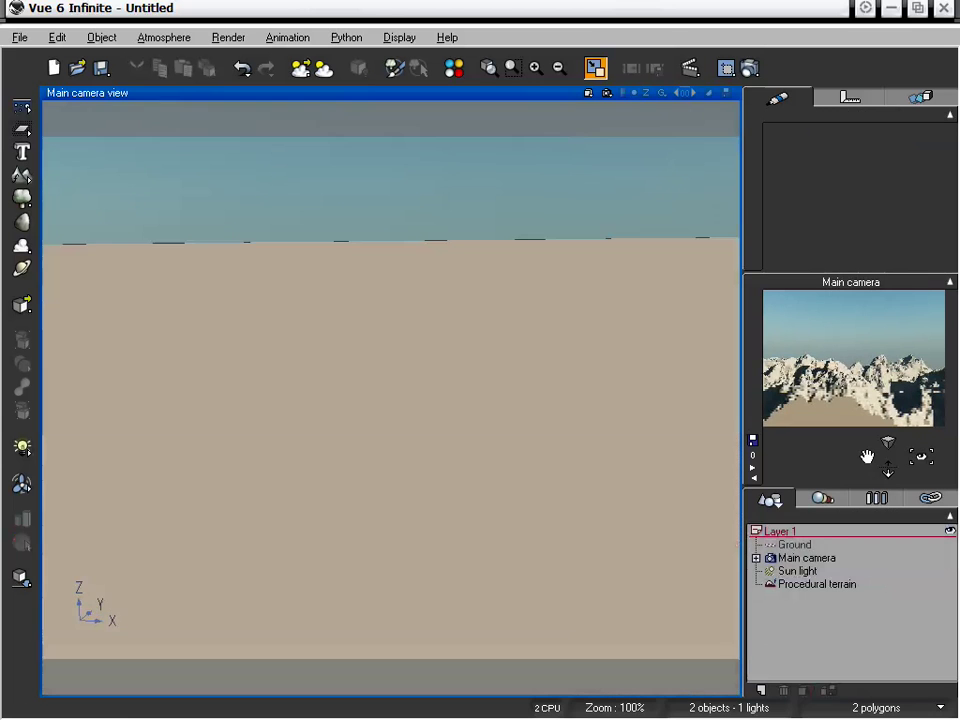
Reposition the main camera to frame the tall peak beside the lower mountains, and save the scene as AsileFX_Terrain_Scene_001.vue
{"action": "left_click_drag", "start_coordinate": [921, 456], "coordinate": [461, 229]}
{"action": "mouse_move", "coordinate": [866, 455]}
{"action": "left_mouse_down"}
{"action": "mouse_move", "coordinate": [888, 456]}
{"action": "mouse_move", "coordinate": [887, 436]}
{"action": "mouse_move", "coordinate": [921, 455]}
{"action": "mouse_move", "coordinate": [921, 436]}
{"action": "mouse_move", "coordinate": [889, 490]}
{"action": "mouse_move", "coordinate": [889, 458]}
{"action": "mouse_move", "coordinate": [867, 457]}
{"action": "left_mouse_up"}
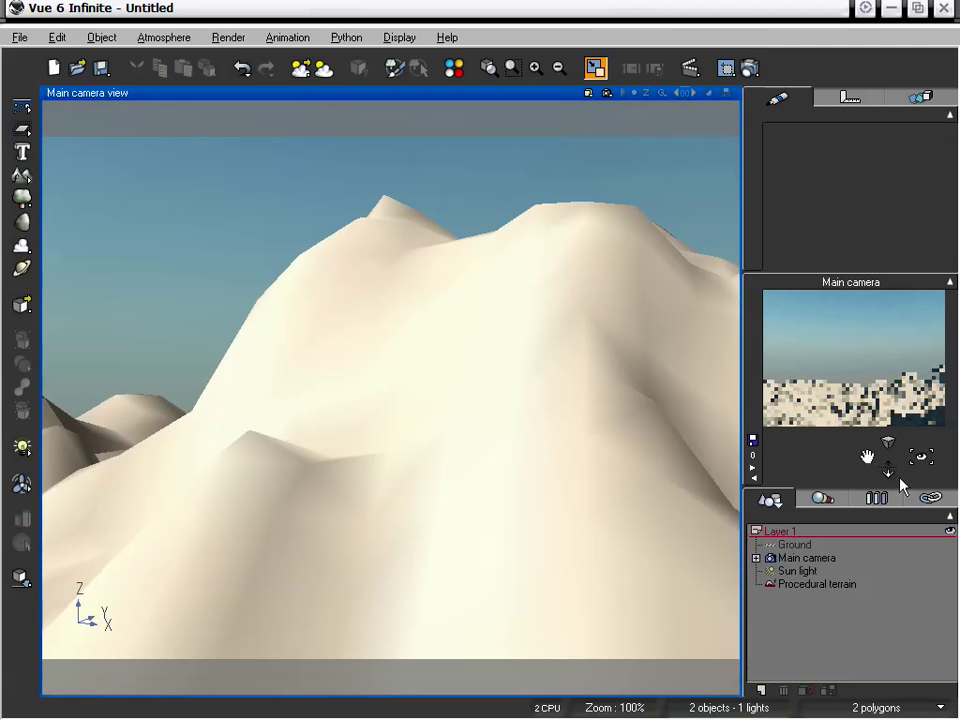
{"action": "left_click_drag", "start_coordinate": [867, 457], "coordinate": [867, 457]}
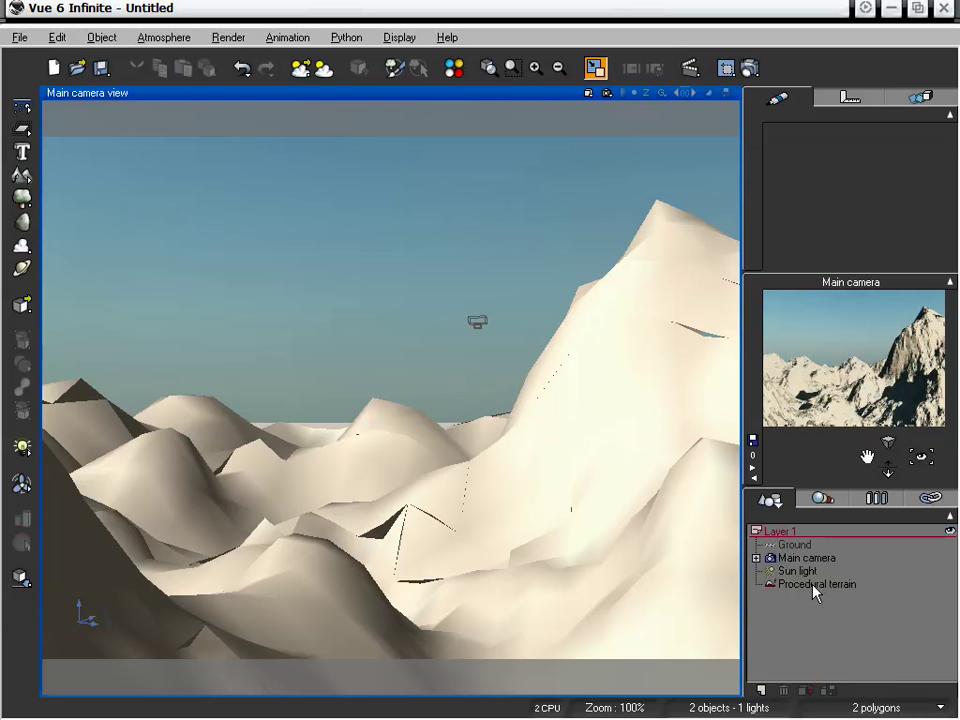
{"action": "key", "text": "ctrl+s"}
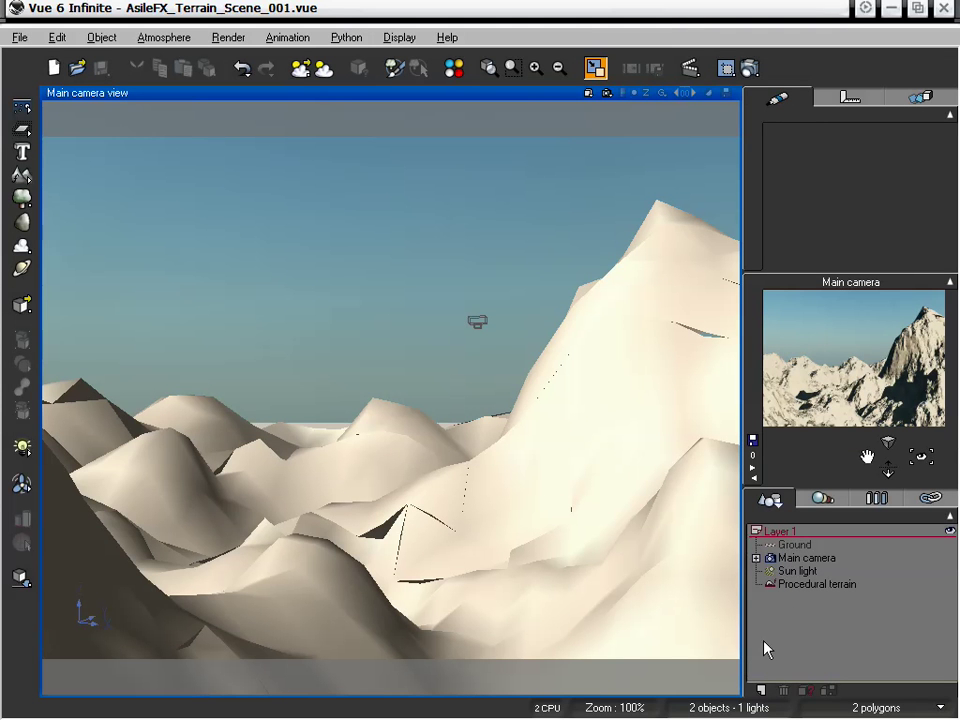
Apply the Gray Mountain Rocks material from the Landscapes collection to the procedural terrain
{"action": "left_click", "coordinate": [806, 586]}
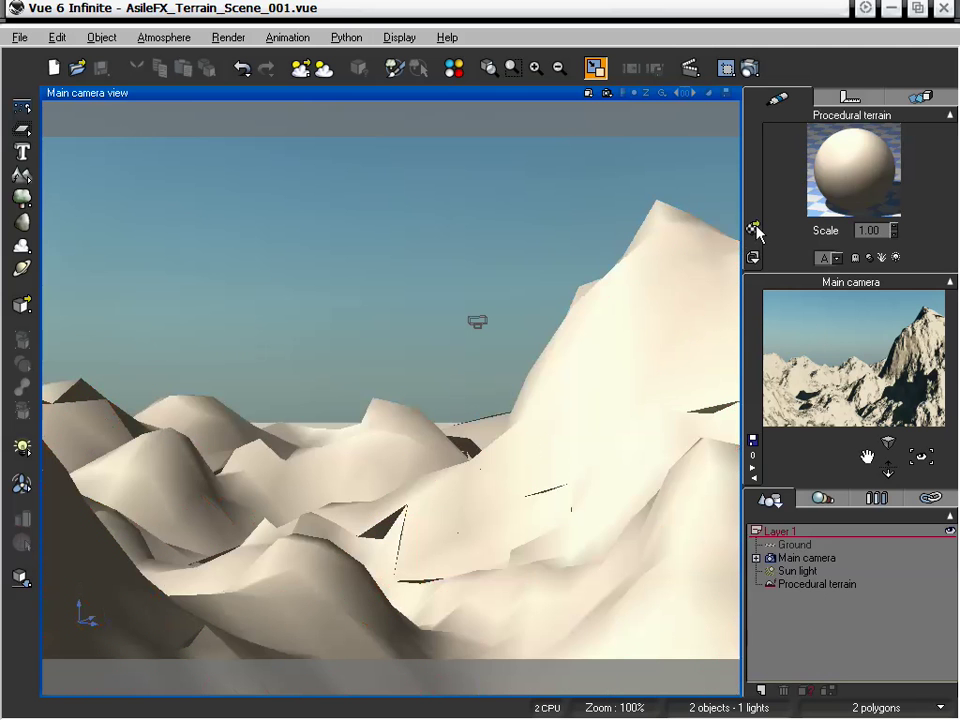
{"action": "left_click", "coordinate": [814, 586]}
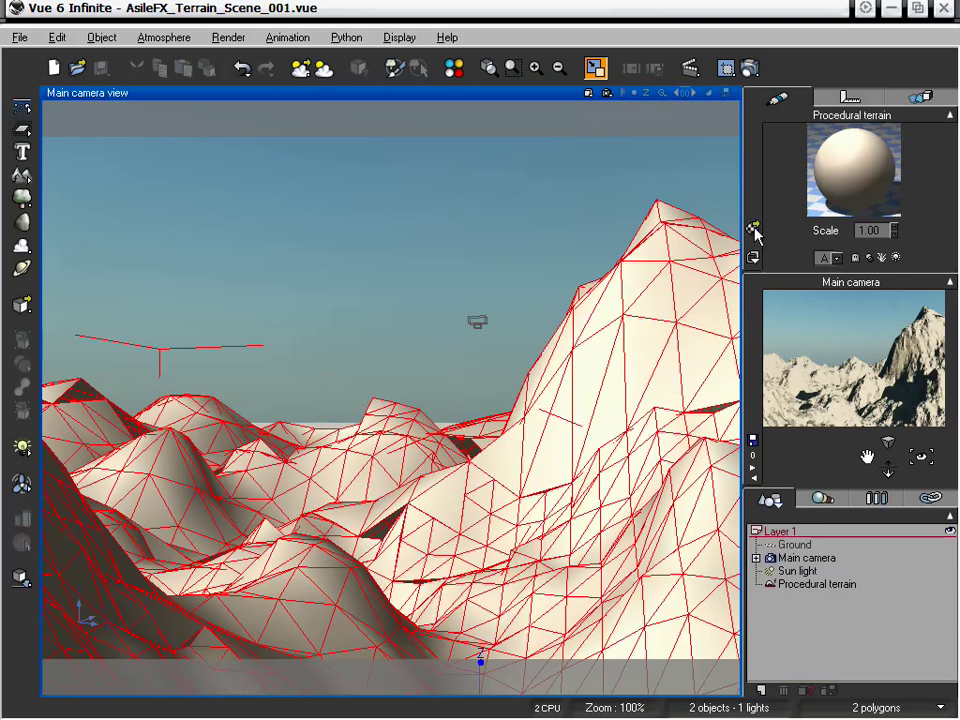
{"action": "left_click", "coordinate": [755, 234]}
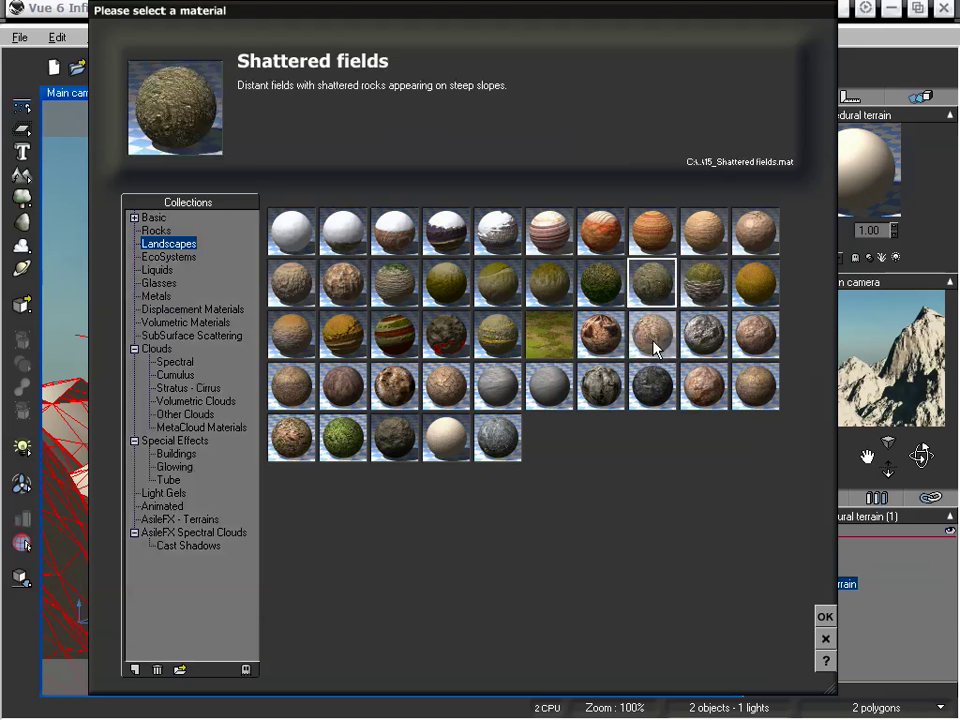
{"action": "left_click", "coordinate": [604, 396]}
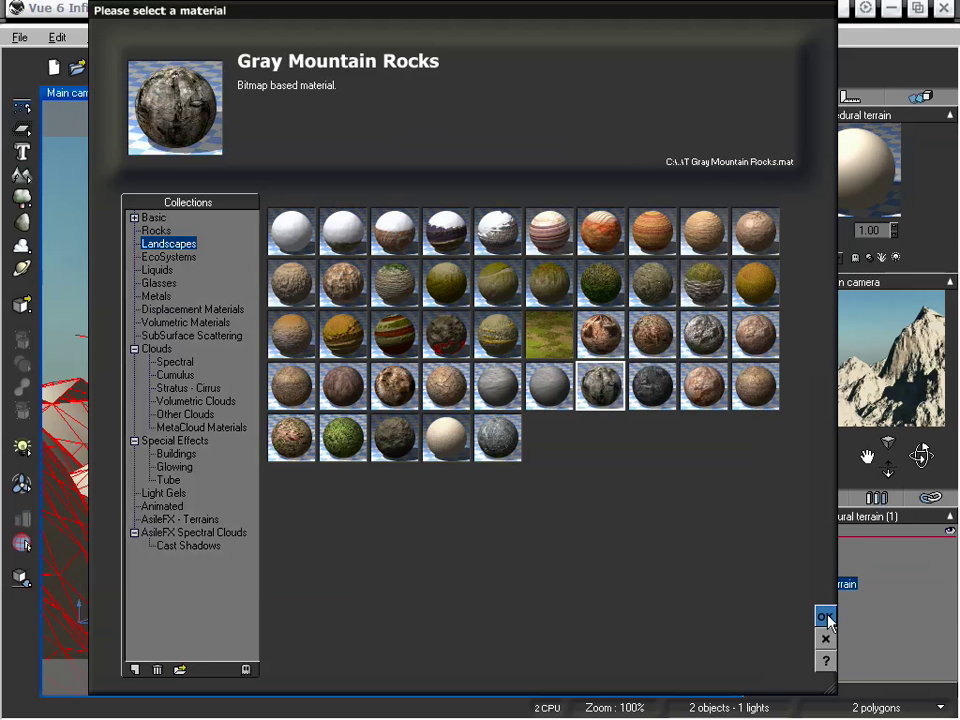
{"action": "left_click", "coordinate": [825, 618]}
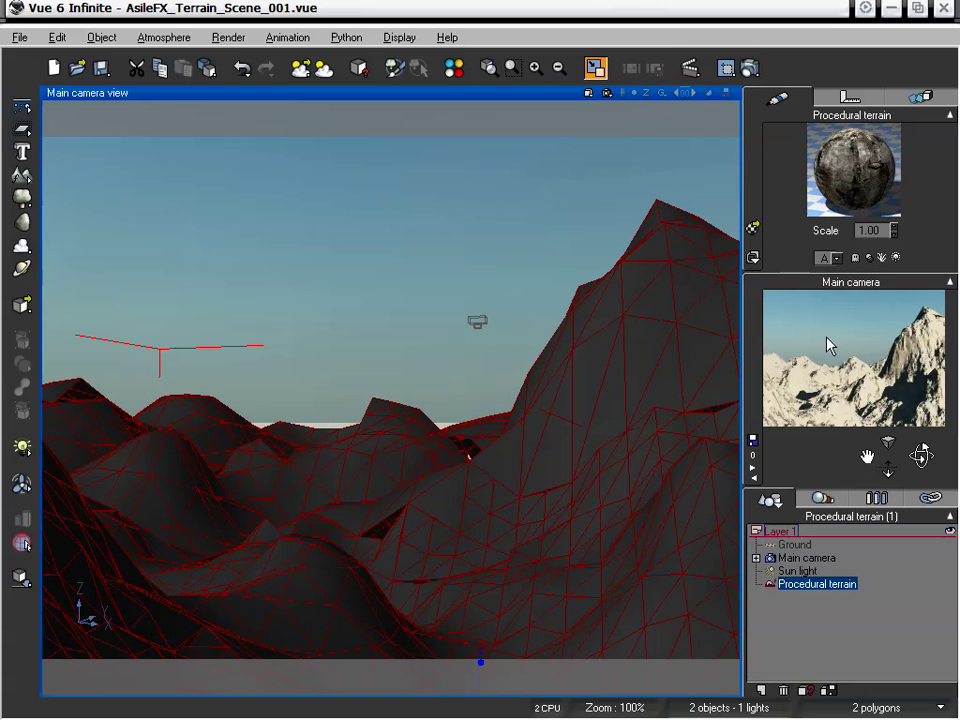
Refresh the main camera preview to check the rock material on the terrain
{"action": "right_click", "coordinate": [828, 345]}
{"action": "left_click", "coordinate": [862, 364]}
{"action": "right_click", "coordinate": [866, 447]}
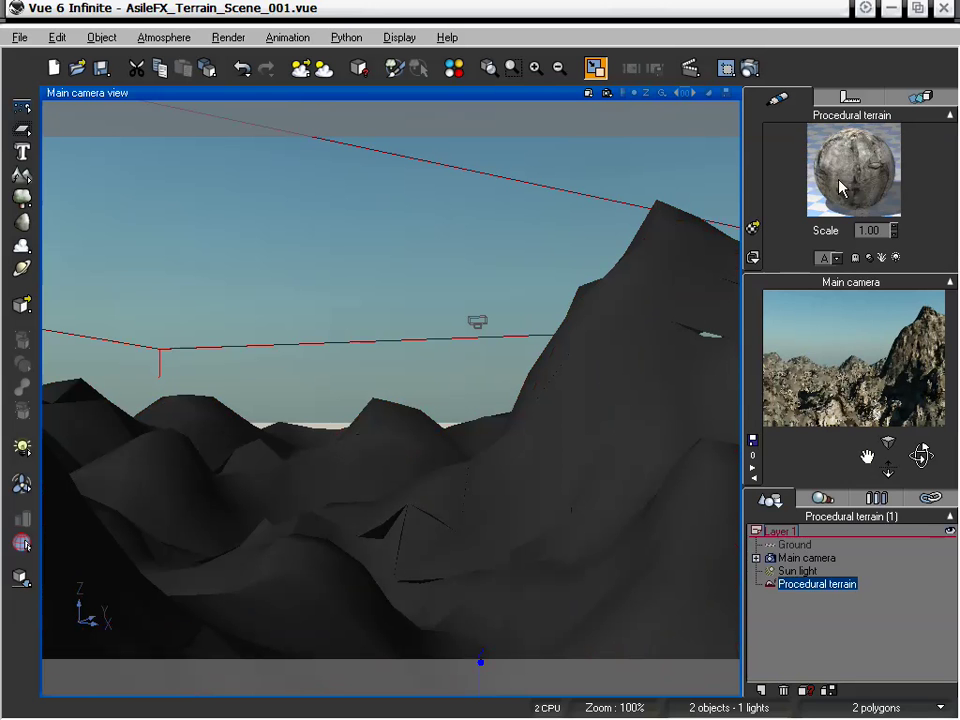
{"action": "right_click", "coordinate": [880, 388]}
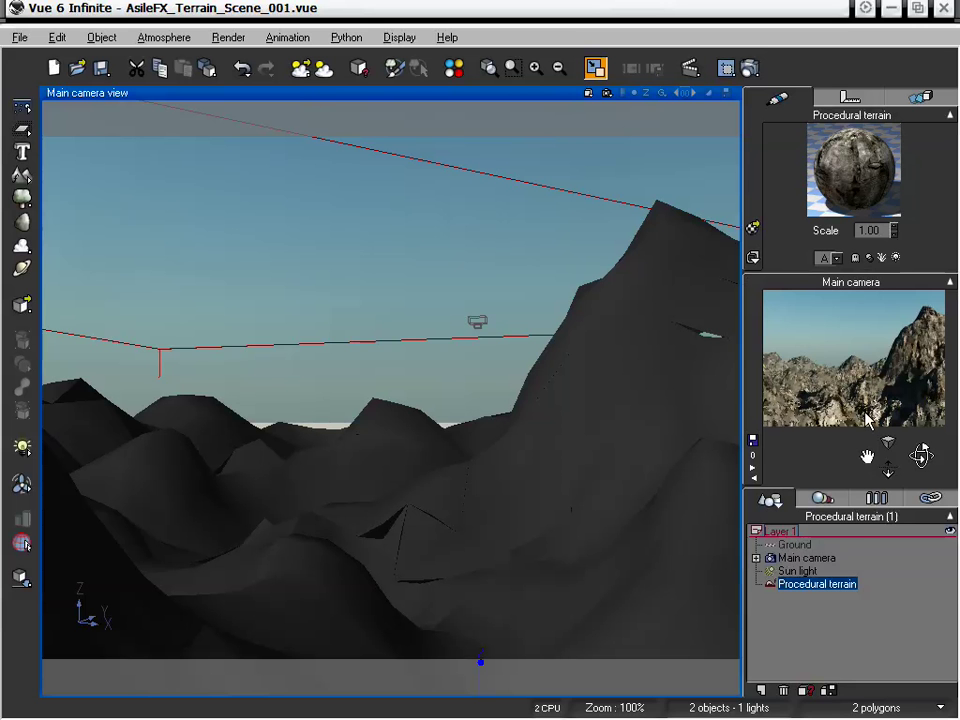
Configure the render options to Final quality, Render to screen and the Television 16/9 (16:9) aspect ratio
{"action": "left_click", "coordinate": [750, 68]}
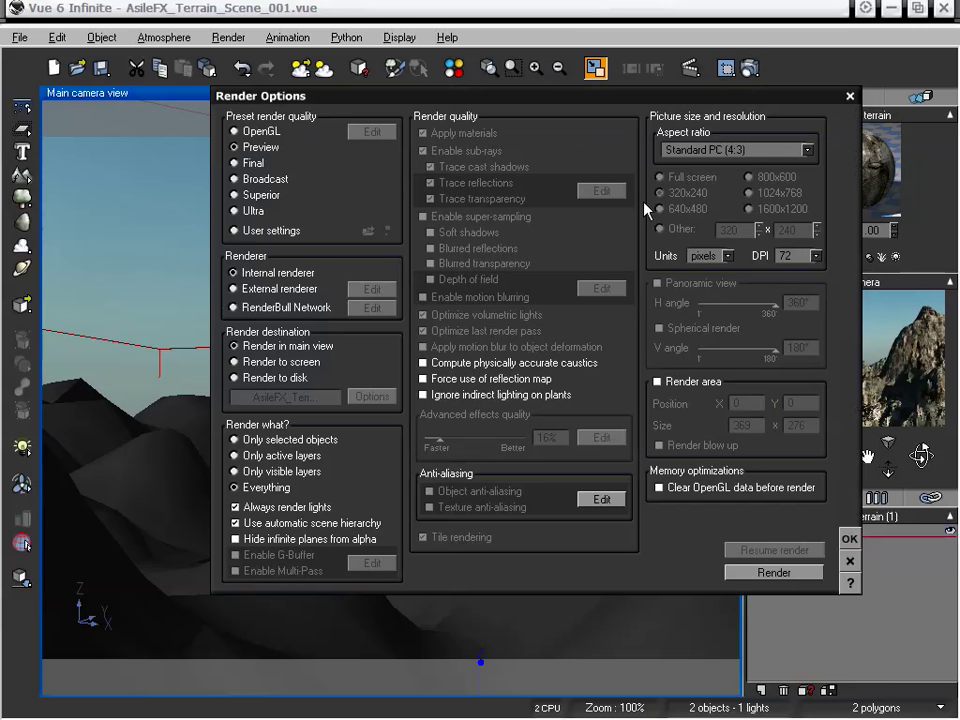
{"action": "left_click", "coordinate": [255, 165]}
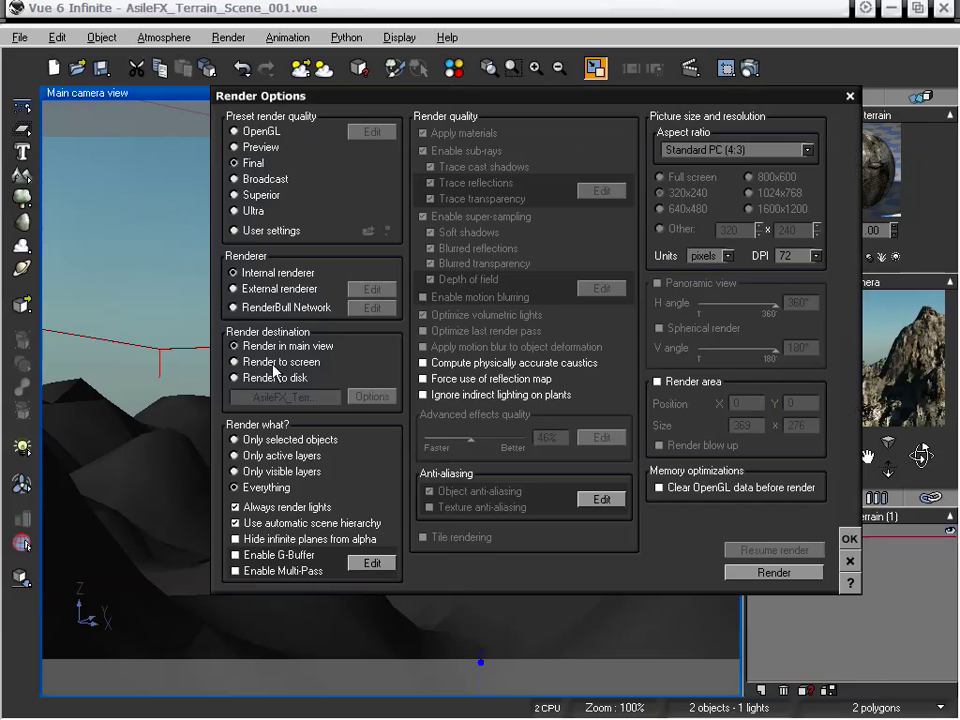
{"action": "left_click", "coordinate": [273, 378]}
{"action": "left_click", "coordinate": [734, 150]}
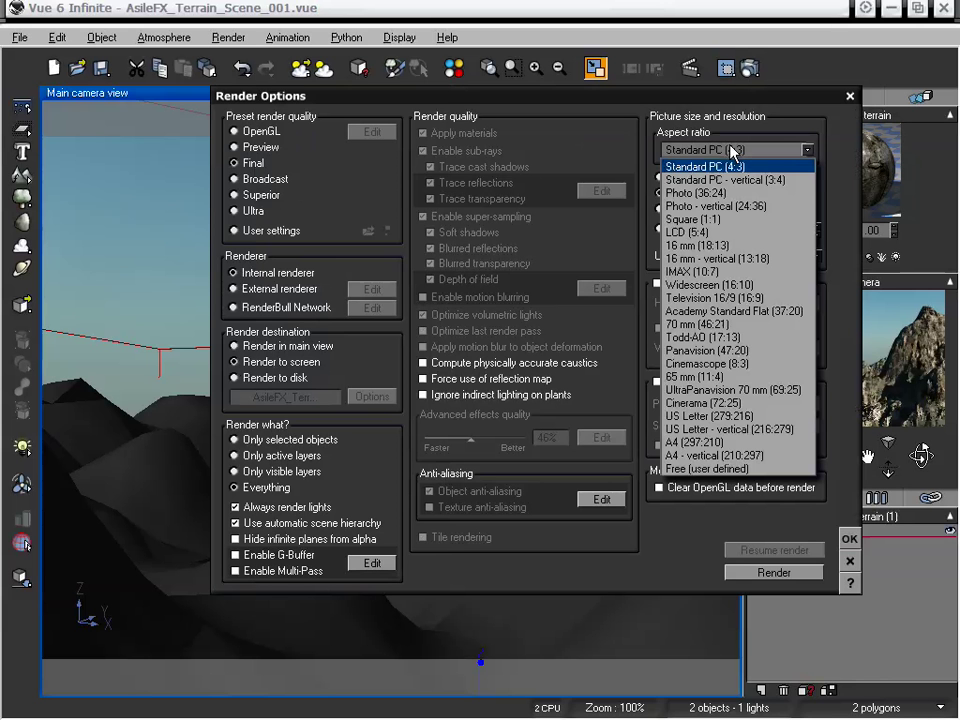
{"action": "left_click", "coordinate": [770, 298]}
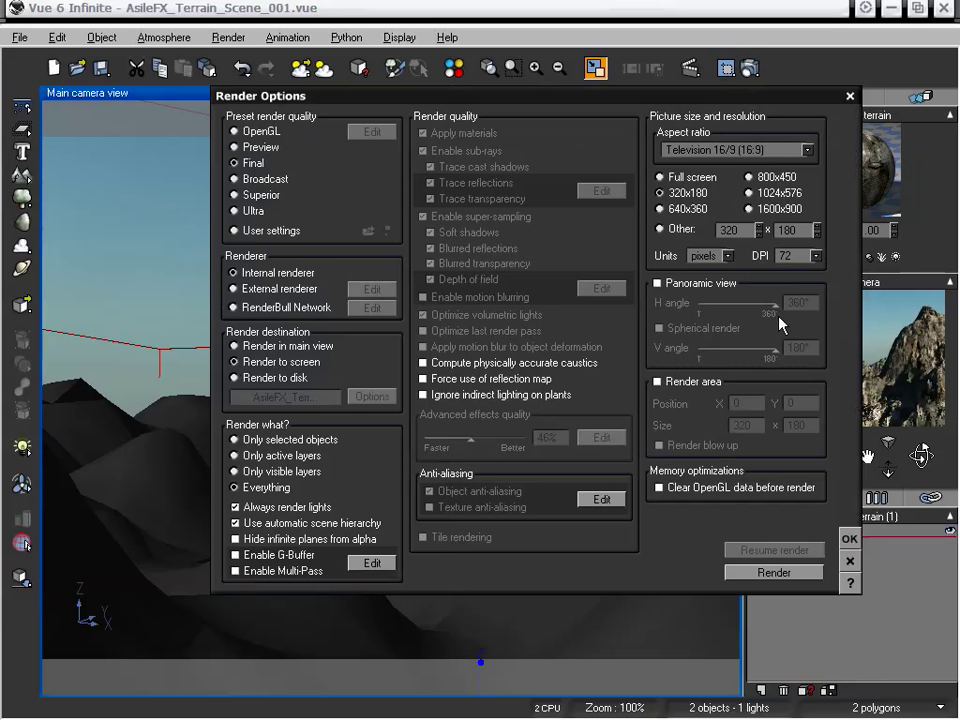
{"action": "left_click", "coordinate": [849, 539]}
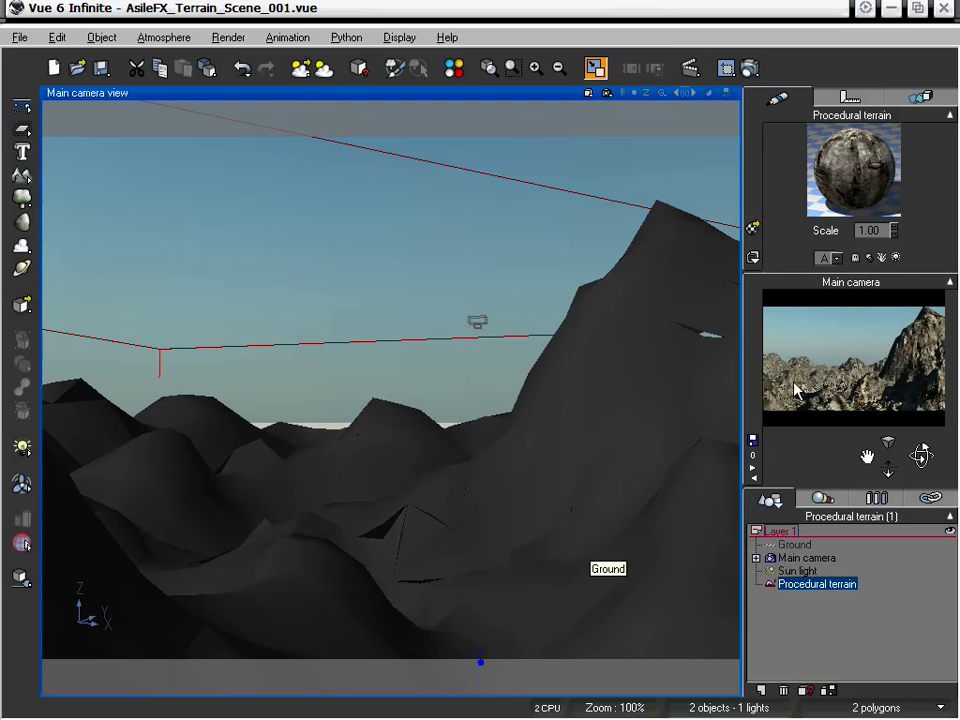
Set the sun's azimuth to about 291° in the Atmosphere Editor, keeping the spectral model
{"action": "left_click", "coordinate": [170, 38]}
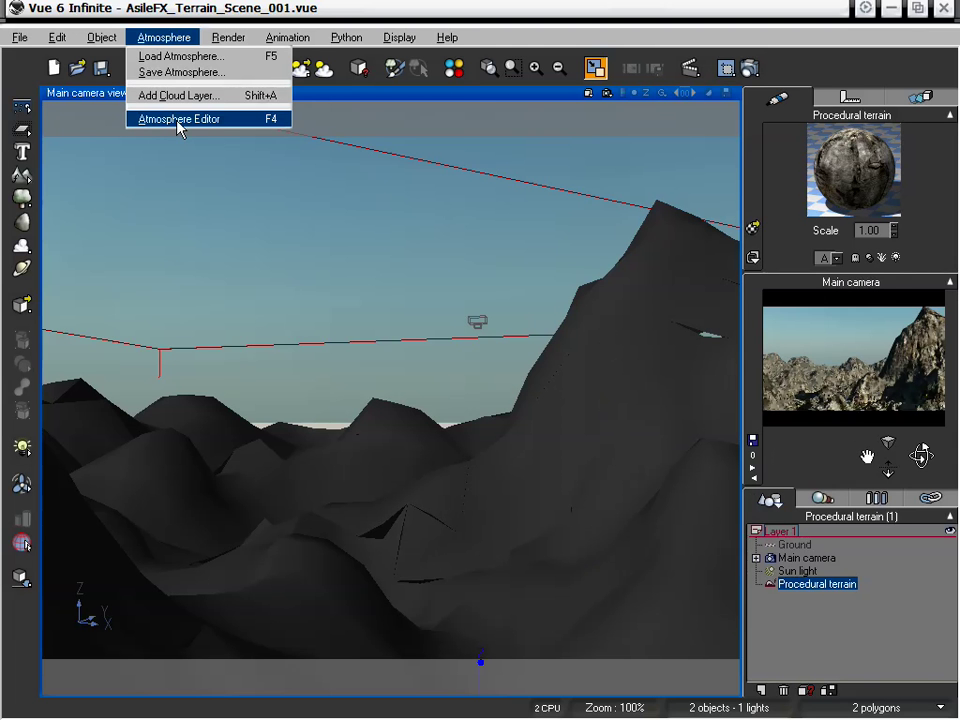
{"action": "left_click", "coordinate": [178, 120]}
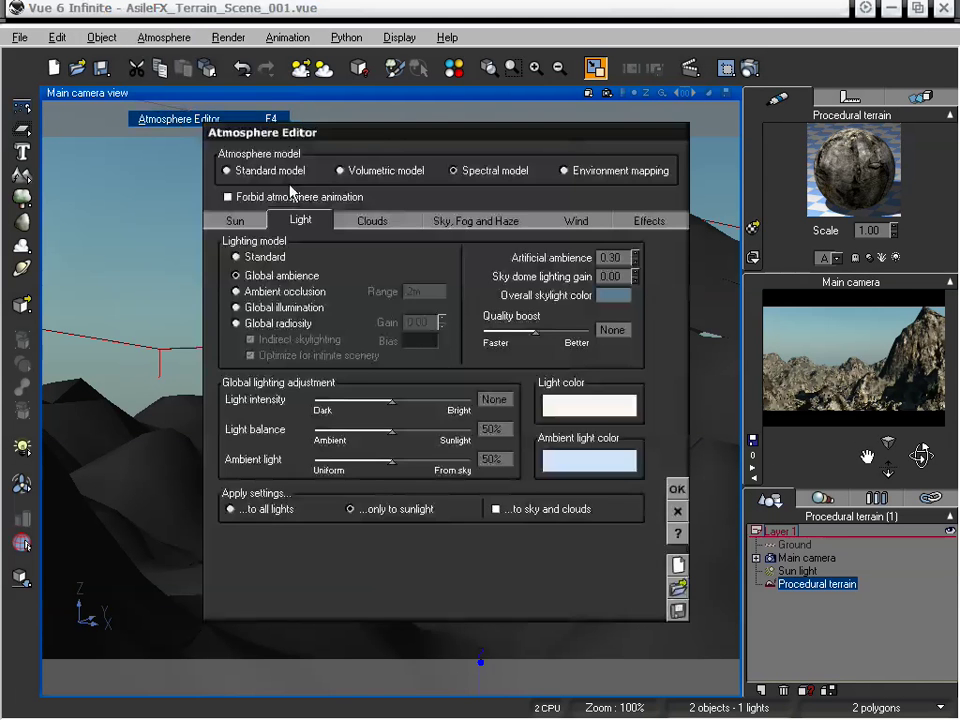
{"action": "left_click_drag", "start_coordinate": [395, 136], "coordinate": [218, 57]}
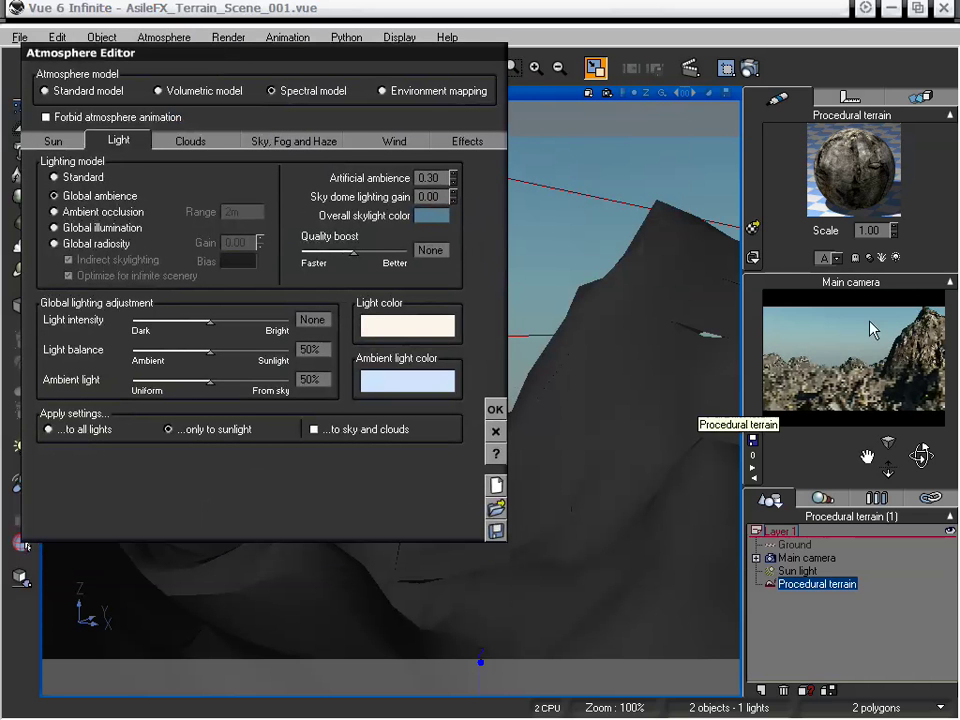
{"action": "left_click", "coordinate": [53, 141]}
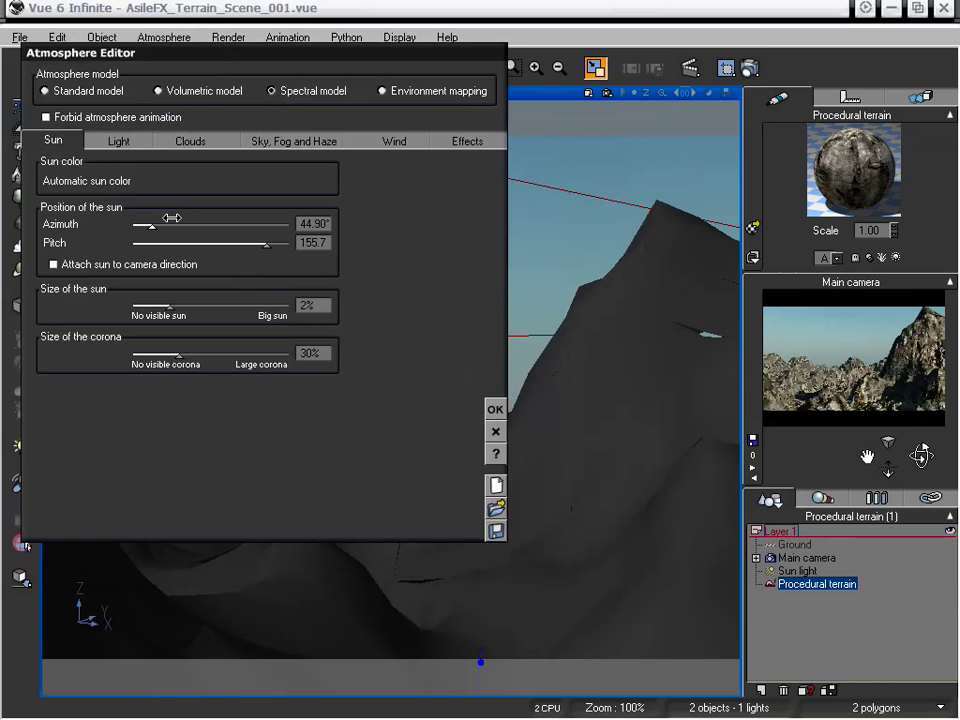
{"action": "left_click_drag", "start_coordinate": [146, 224], "coordinate": [193, 224]}
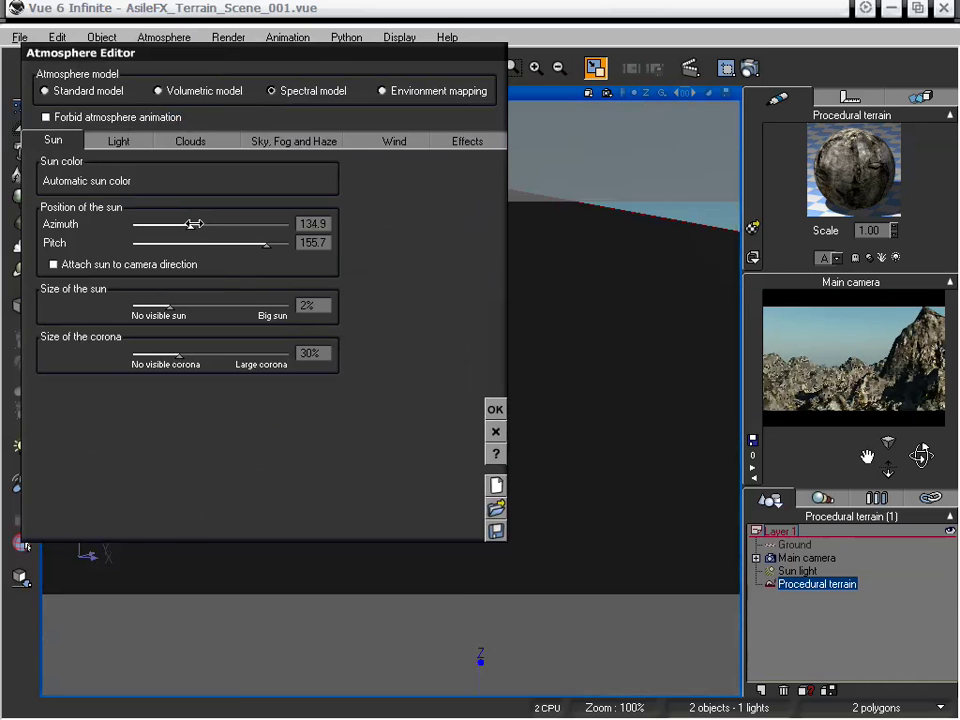
{"action": "left_click_drag", "start_coordinate": [197, 224], "coordinate": [241, 224]}
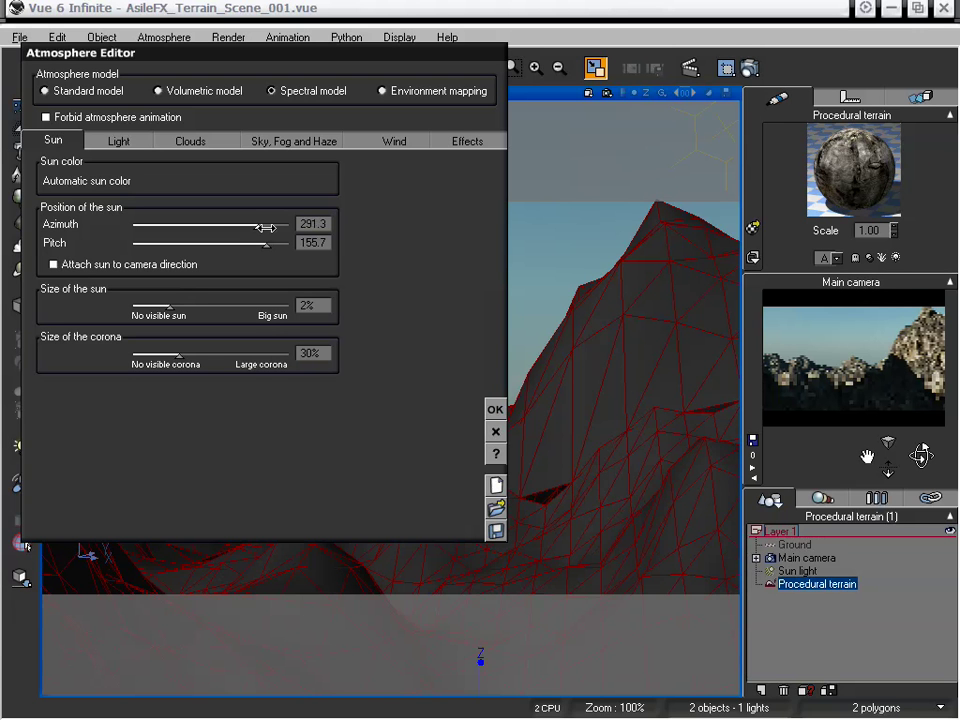
{"action": "left_click", "coordinate": [495, 411]}
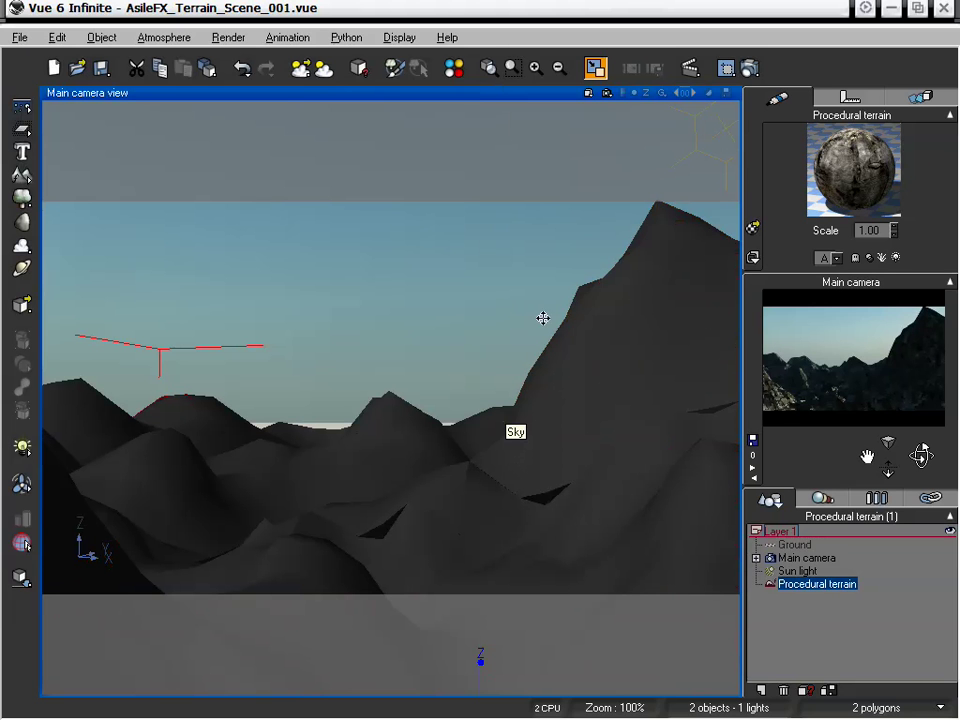
Set the sky's decay amount to 83% in the Atmosphere Editor
{"action": "left_click", "coordinate": [163, 37]}
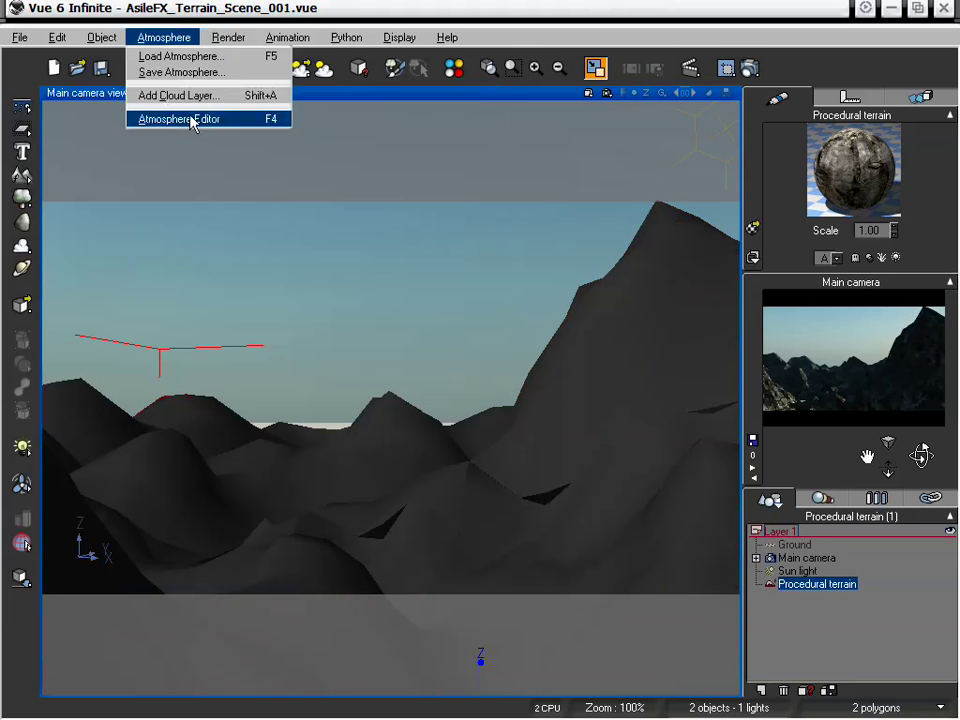
{"action": "left_click", "coordinate": [195, 121]}
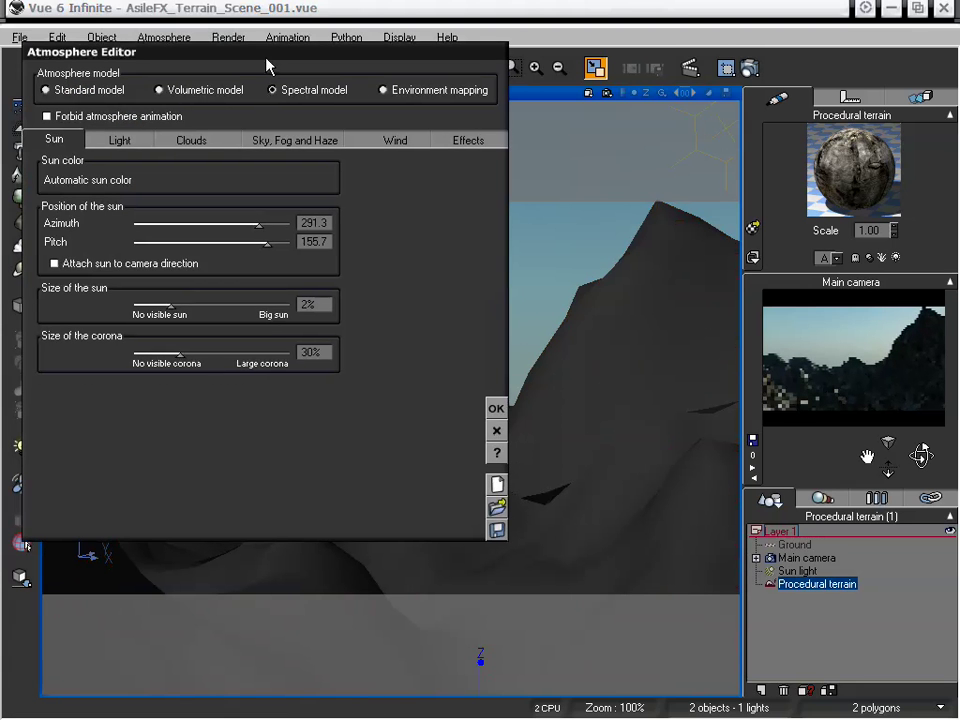
{"action": "left_click", "coordinate": [314, 143]}
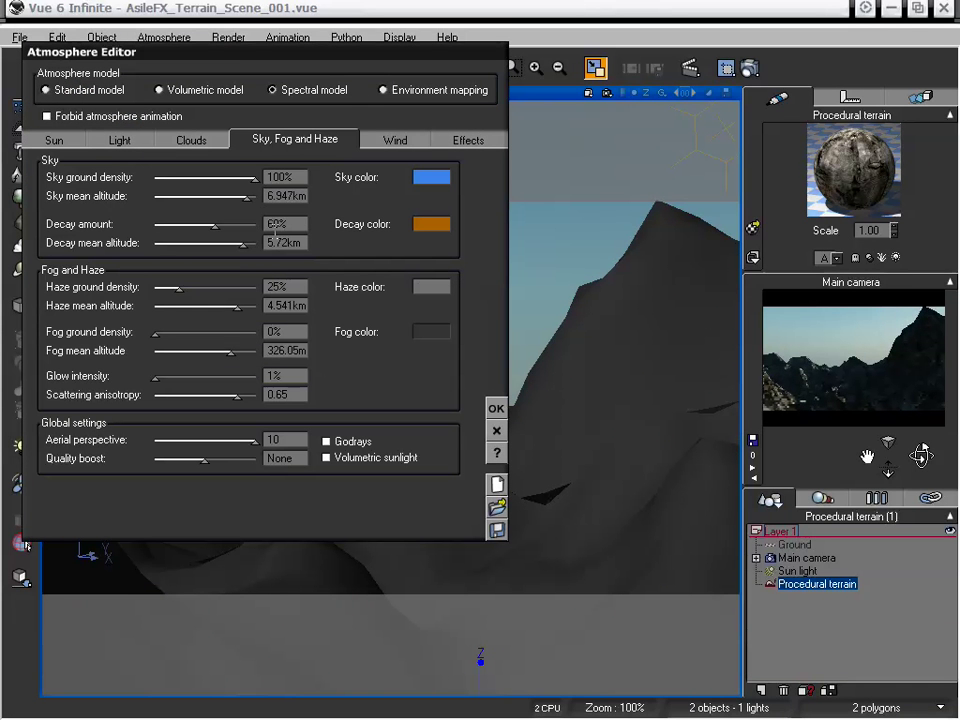
{"action": "left_click_drag", "start_coordinate": [210, 228], "coordinate": [237, 224]}
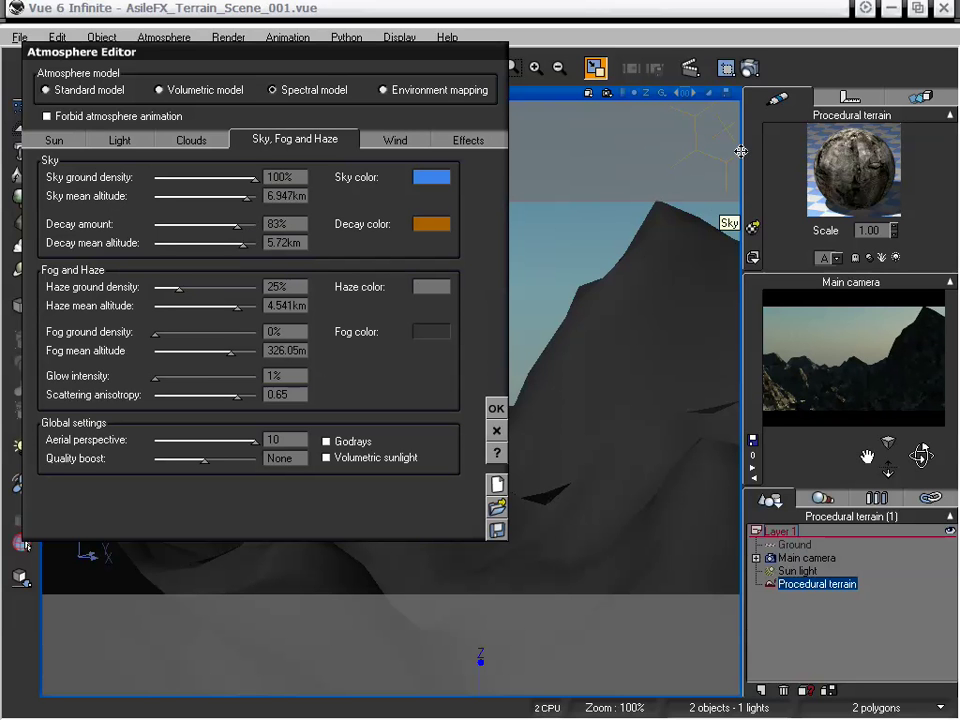
Select the sun light and set the sun's pitch to about 129°
{"action": "left_click", "coordinate": [802, 572]}
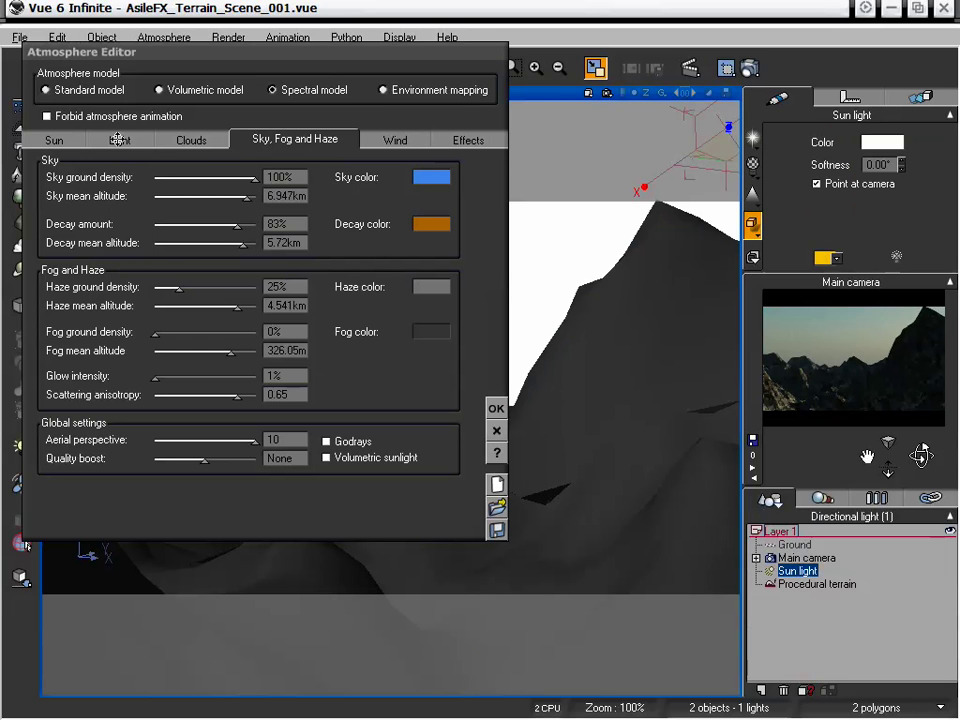
{"action": "left_click", "coordinate": [70, 143]}
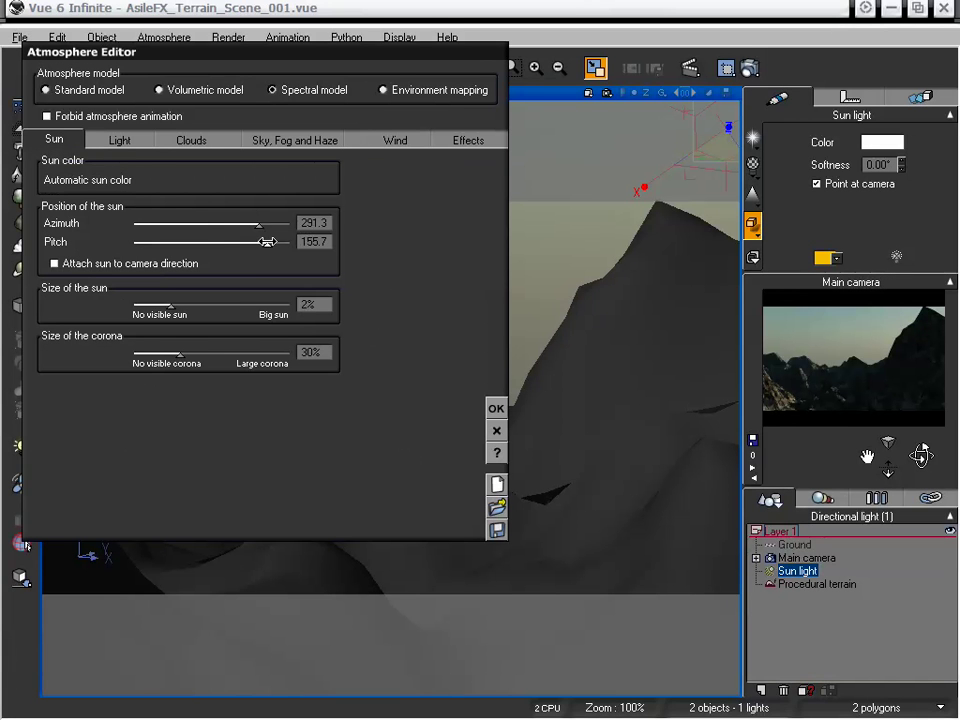
{"action": "left_click_drag", "start_coordinate": [262, 242], "coordinate": [234, 242]}
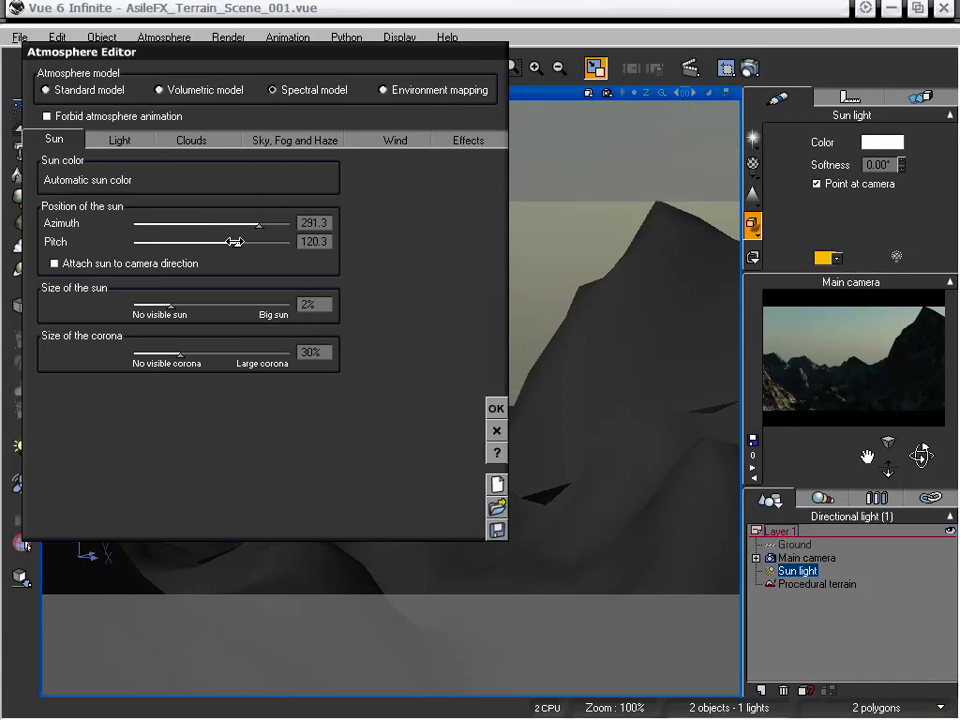
{"action": "left_click_drag", "start_coordinate": [234, 242], "coordinate": [242, 242]}
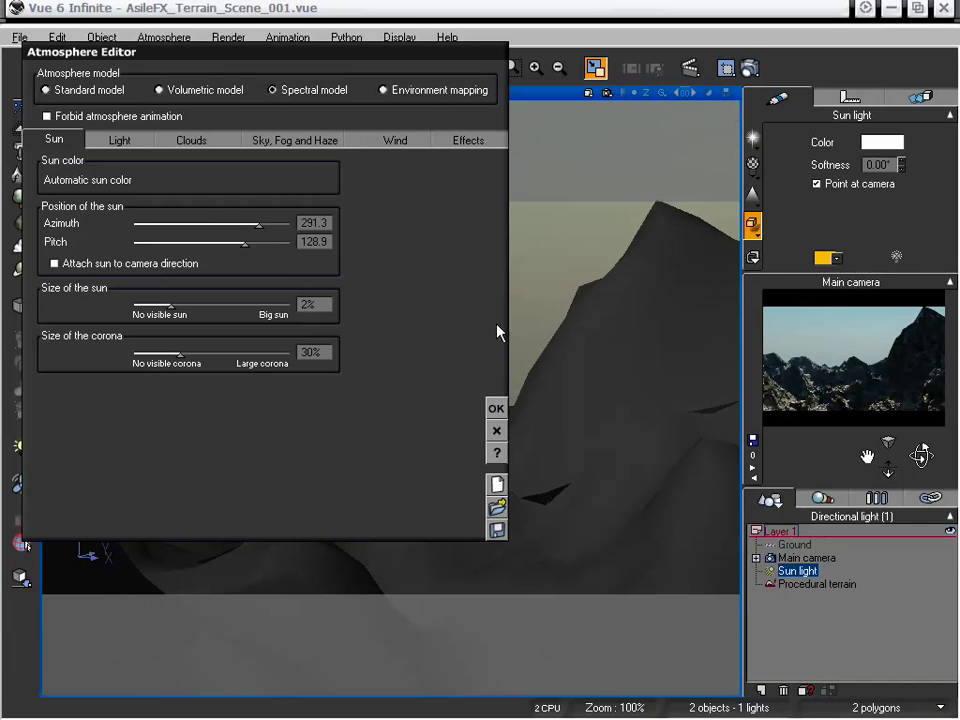
Set the haze ground density to 37% and the fog ground density to 11%
{"action": "left_click", "coordinate": [257, 140]}
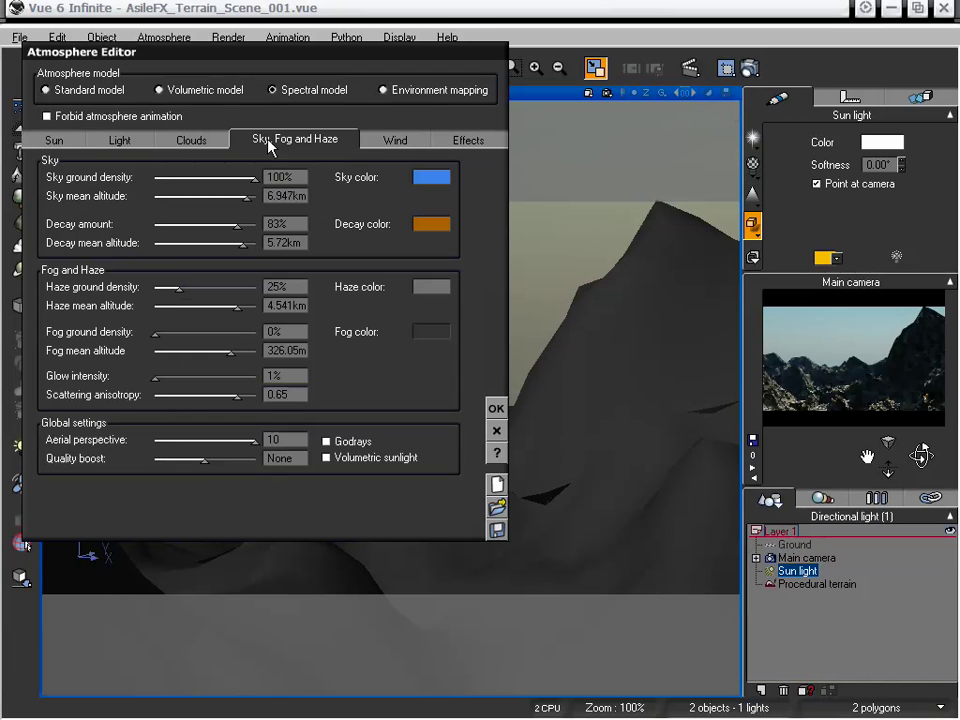
{"action": "mouse_move", "coordinate": [179, 287]}
{"action": "left_mouse_down"}
{"action": "mouse_move", "coordinate": [198, 289]}
{"action": "mouse_move", "coordinate": [190, 289]}
{"action": "left_mouse_up"}
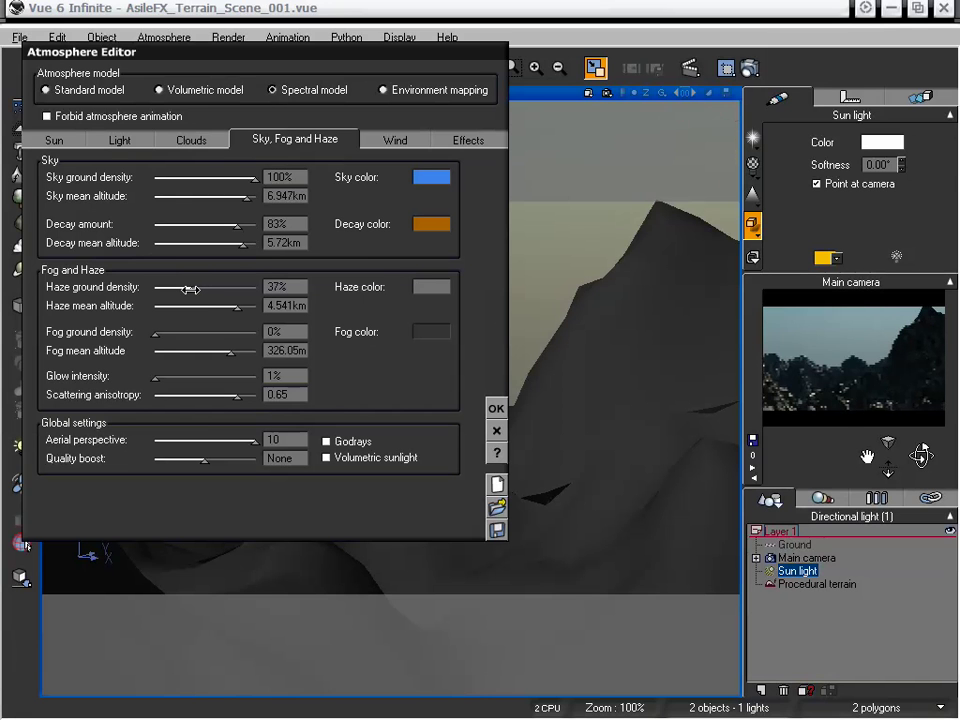
{"action": "left_click", "coordinate": [167, 331]}
{"action": "mouse_move", "coordinate": [165, 334]}
{"action": "left_mouse_down"}
{"action": "mouse_move", "coordinate": [180, 335]}
{"action": "mouse_move", "coordinate": [174, 342]}
{"action": "left_mouse_up"}
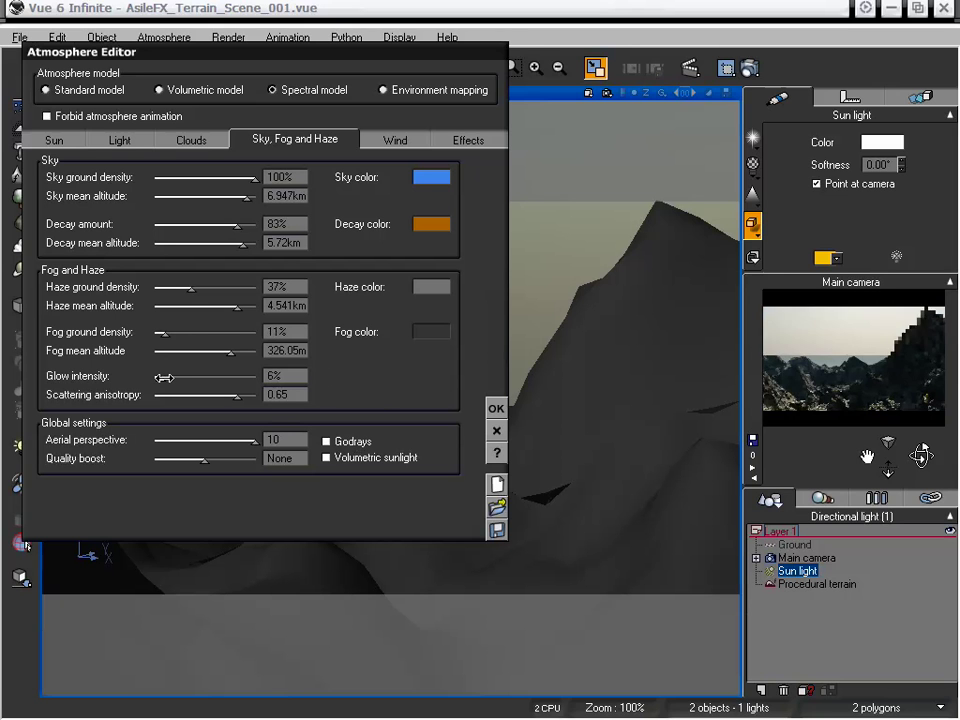
Set the atmosphere's glow intensity to 11% and the scattering anisotropy to 0.70
{"action": "left_click_drag", "start_coordinate": [235, 396], "coordinate": [239, 396]}
{"action": "left_click_drag", "start_coordinate": [158, 377], "coordinate": [166, 377]}
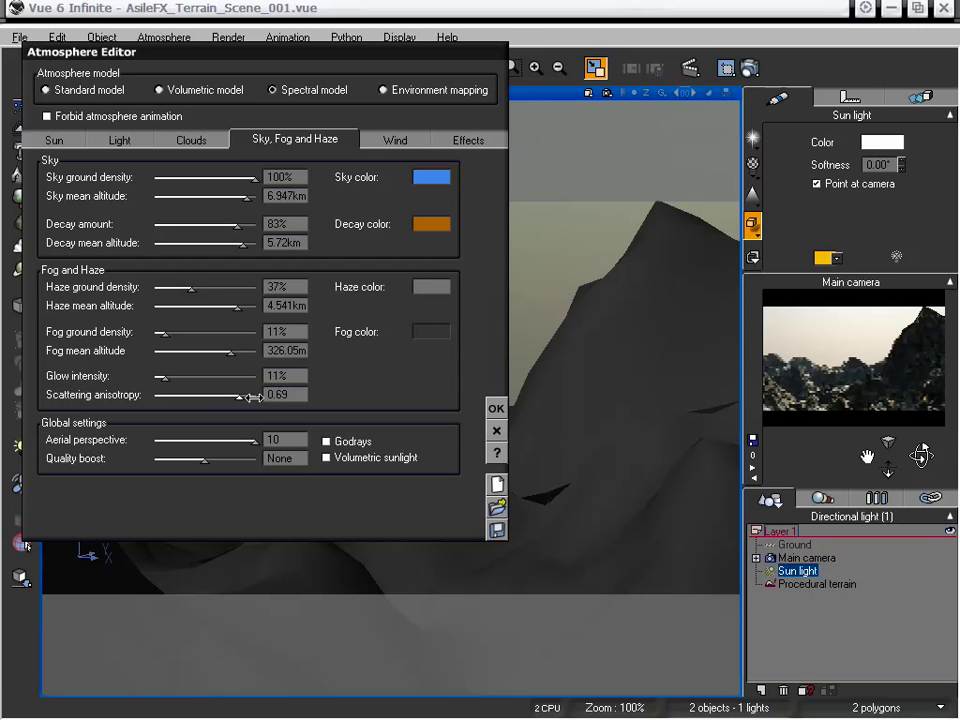
{"action": "left_click_drag", "start_coordinate": [243, 396], "coordinate": [244, 396]}
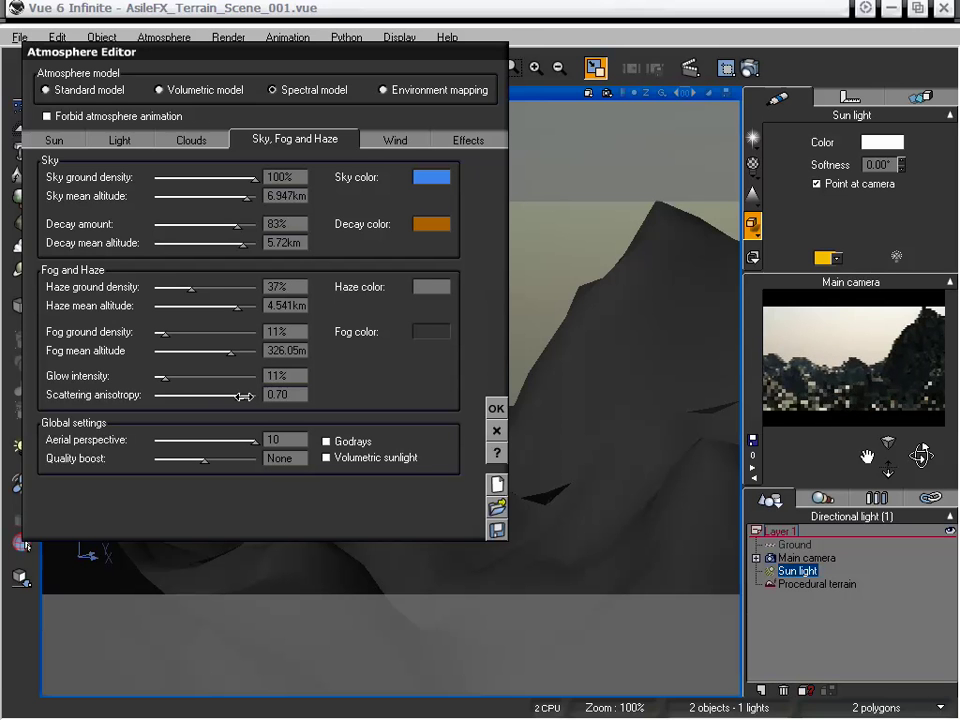
Compare the presets in the Spectral clouds collection and add a cloud layer with the Low Clouds material
{"action": "left_click", "coordinate": [205, 145]}
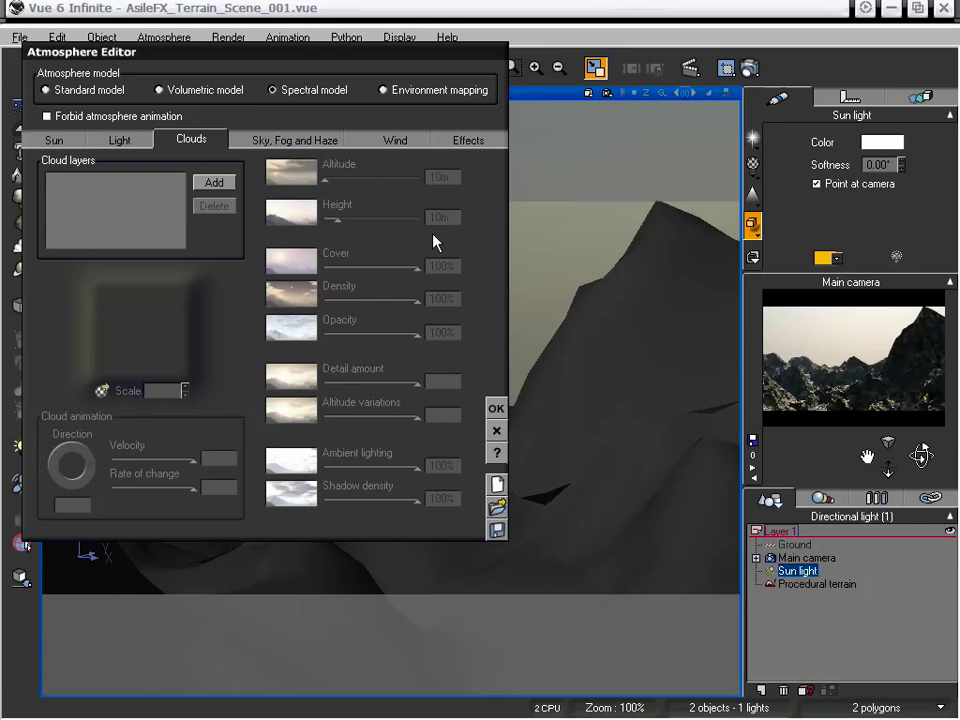
{"action": "left_click_drag", "start_coordinate": [300, 60], "coordinate": [313, 62]}
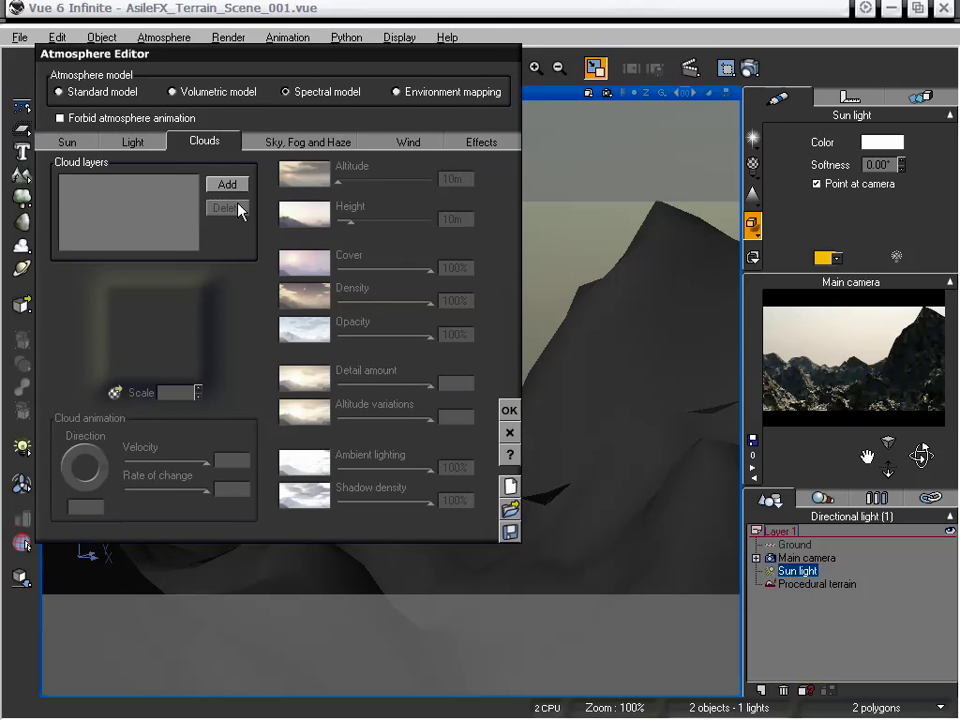
{"action": "left_click", "coordinate": [229, 186]}
{"action": "left_click_drag", "start_coordinate": [367, 18], "coordinate": [301, 15]}
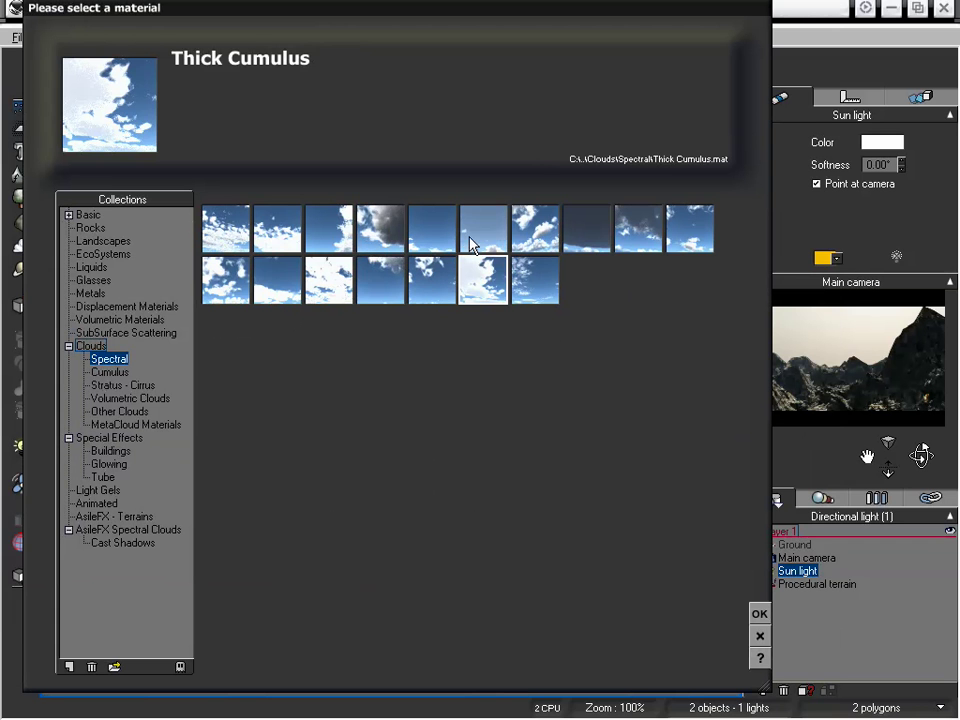
{"action": "left_click", "coordinate": [435, 290]}
{"action": "left_click", "coordinate": [384, 230]}
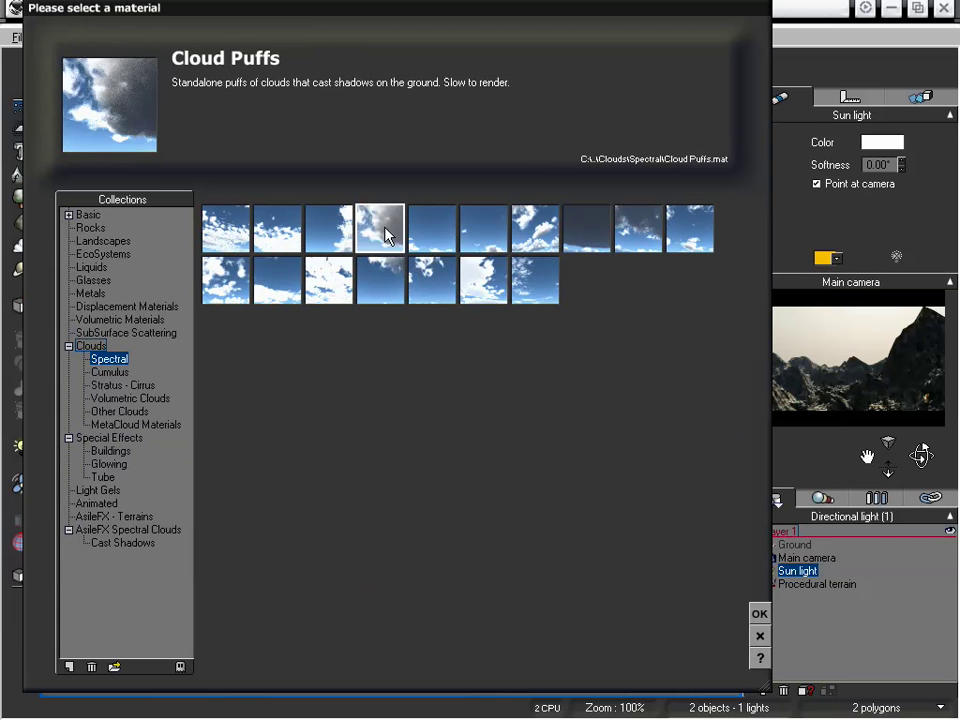
{"action": "left_click", "coordinate": [343, 243]}
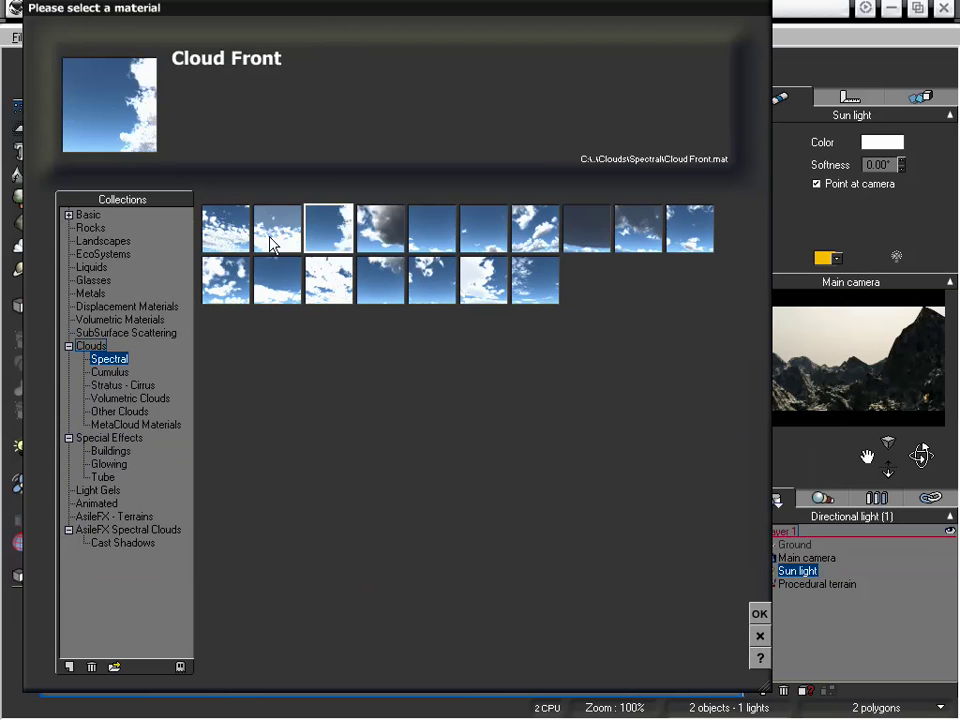
{"action": "left_click", "coordinate": [277, 242]}
{"action": "left_click", "coordinate": [535, 228]}
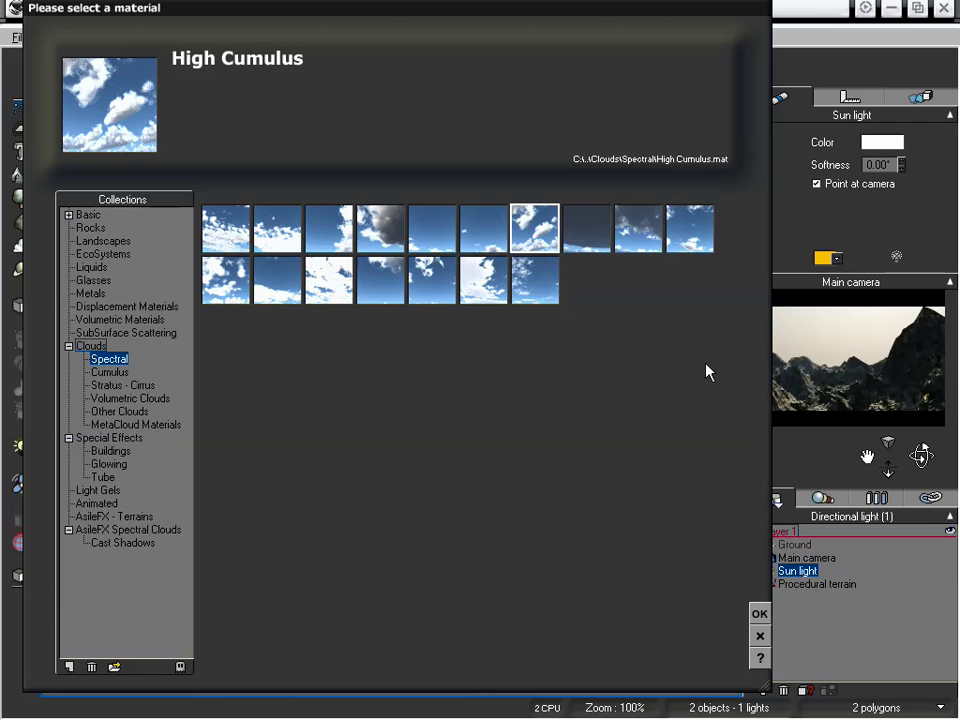
{"action": "left_click", "coordinate": [340, 280]}
{"action": "left_click", "coordinate": [380, 293]}
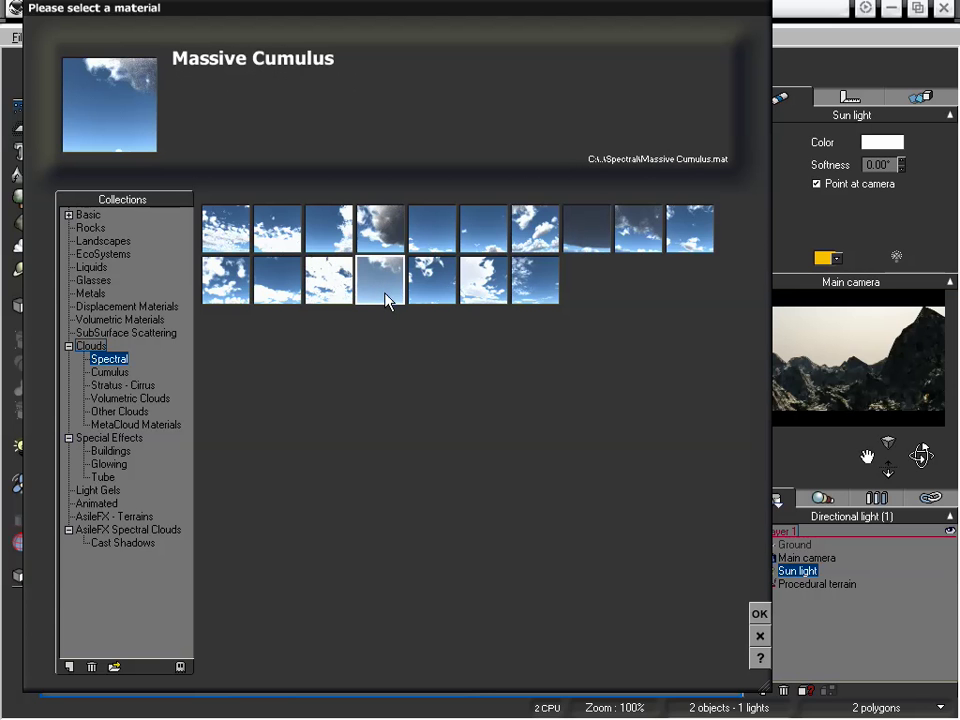
{"action": "left_click", "coordinate": [442, 289]}
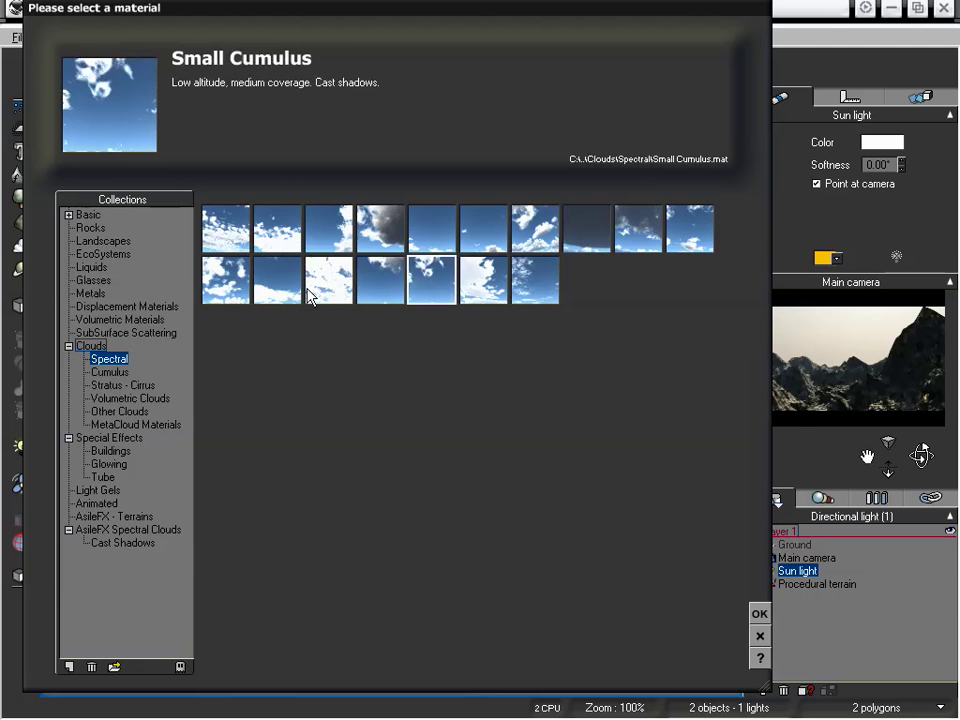
{"action": "left_click", "coordinate": [262, 292]}
{"action": "left_click", "coordinate": [759, 613]}
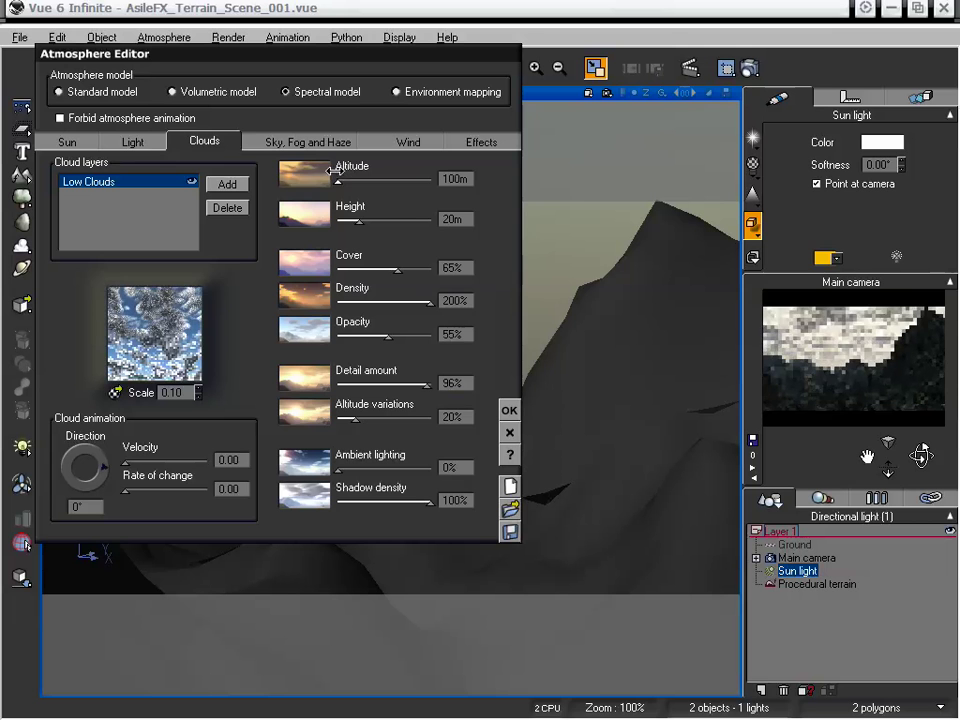
Switch to the four-view layout and examine the terrain's height and surroundings in the front view
{"action": "left_click_drag", "start_coordinate": [290, 52], "coordinate": [660, 182]}
{"action": "double_click", "coordinate": [425, 97]}
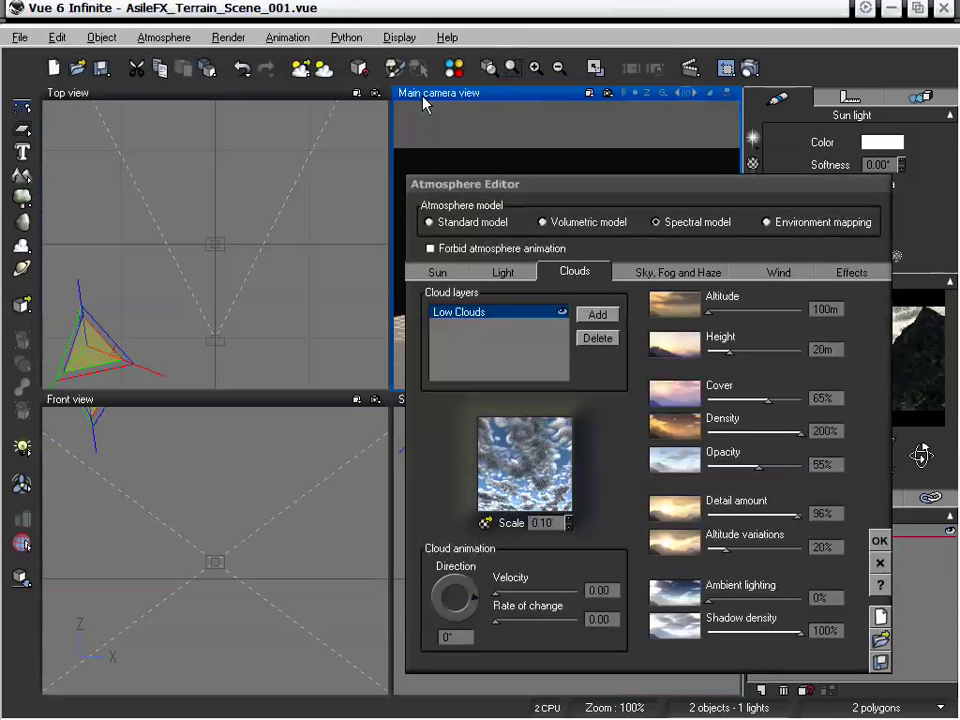
{"action": "right_click_drag", "start_coordinate": [248, 502], "coordinate": [300, 447]}
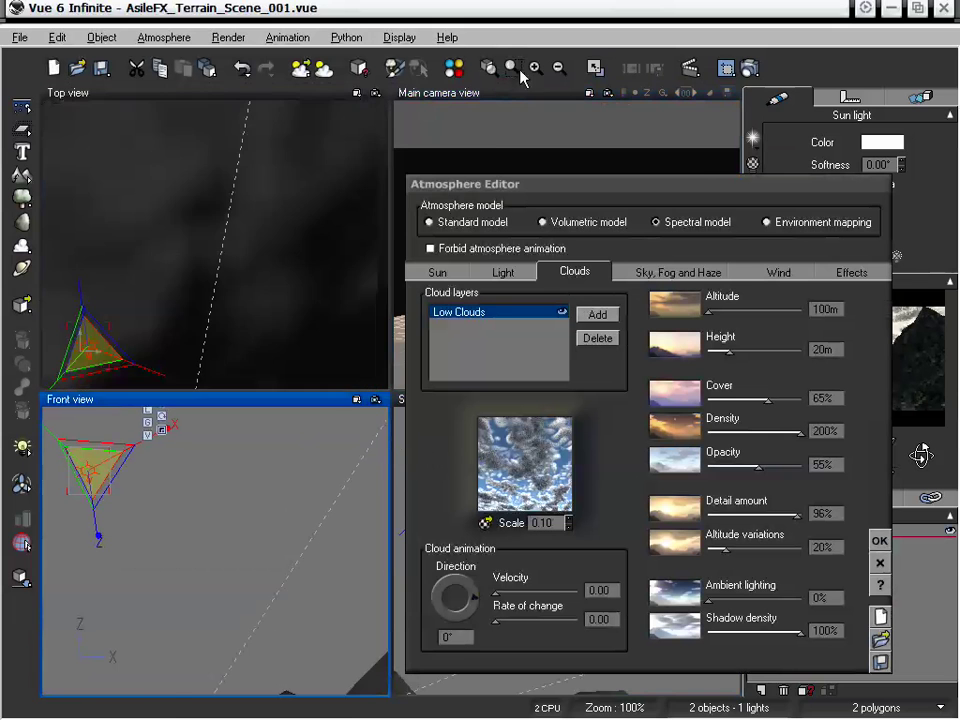
{"action": "left_click", "coordinate": [559, 69]}
{"action": "left_click", "coordinate": [559, 69]}
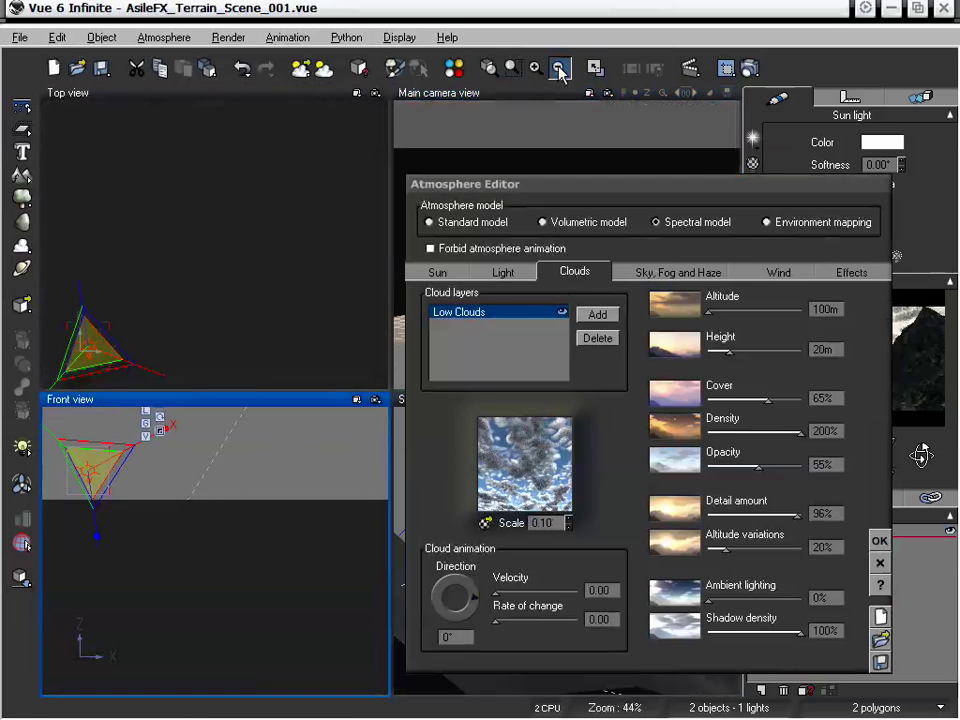
{"action": "left_click", "coordinate": [559, 69]}
{"action": "left_click", "coordinate": [559, 69]}
{"action": "left_click", "coordinate": [559, 69]}
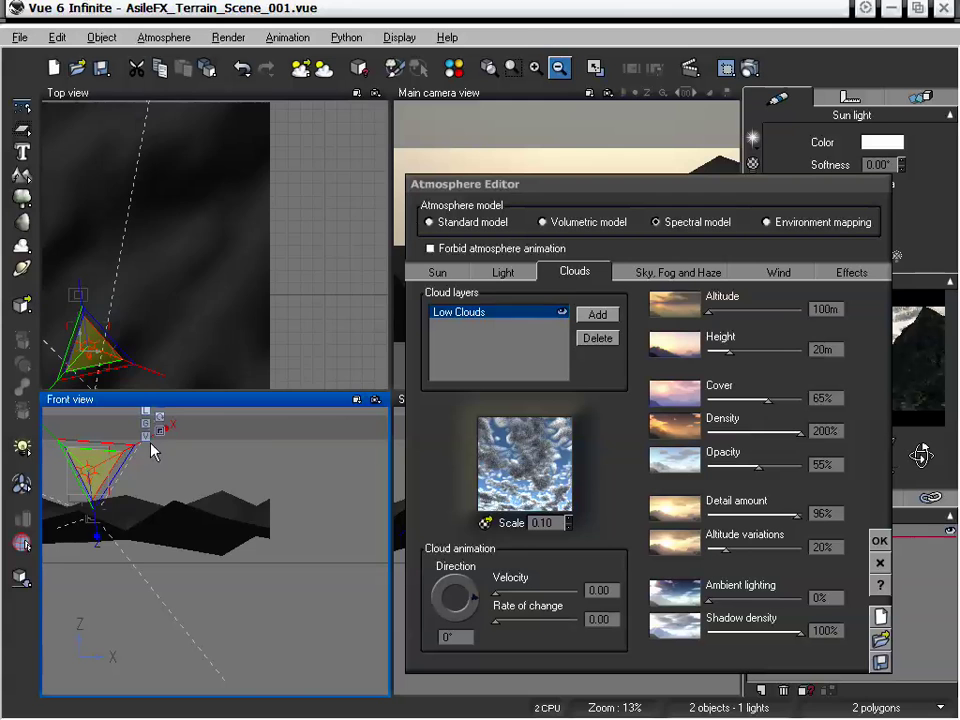
{"action": "right_click_drag", "start_coordinate": [214, 461], "coordinate": [316, 512]}
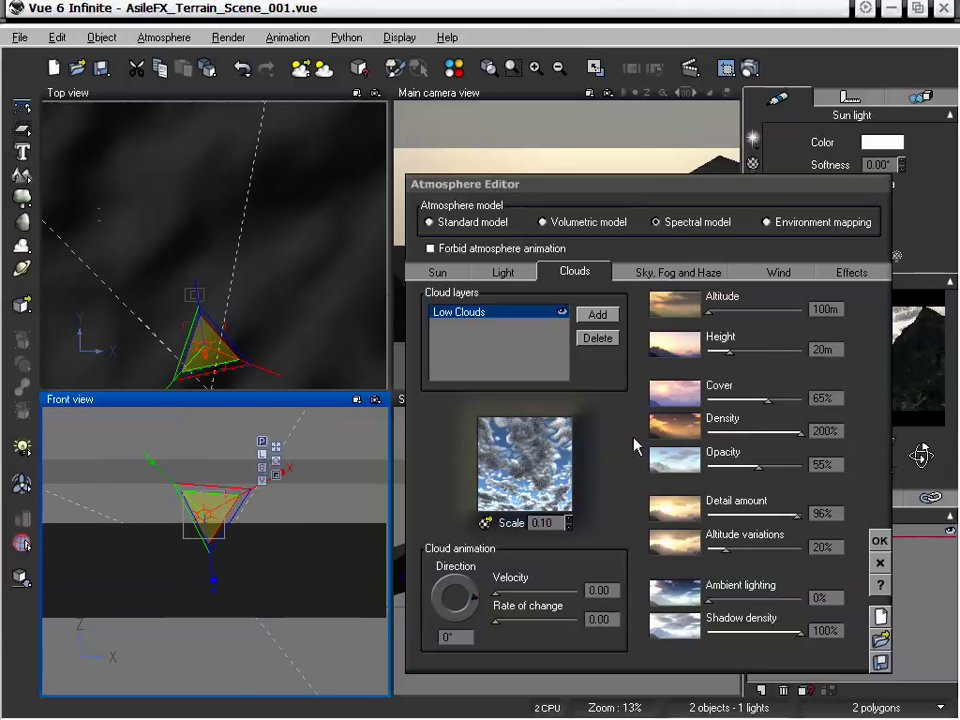
Set the Low Clouds layer's altitude to 15 m and its height to 26 m
{"action": "left_click", "coordinate": [830, 310]}
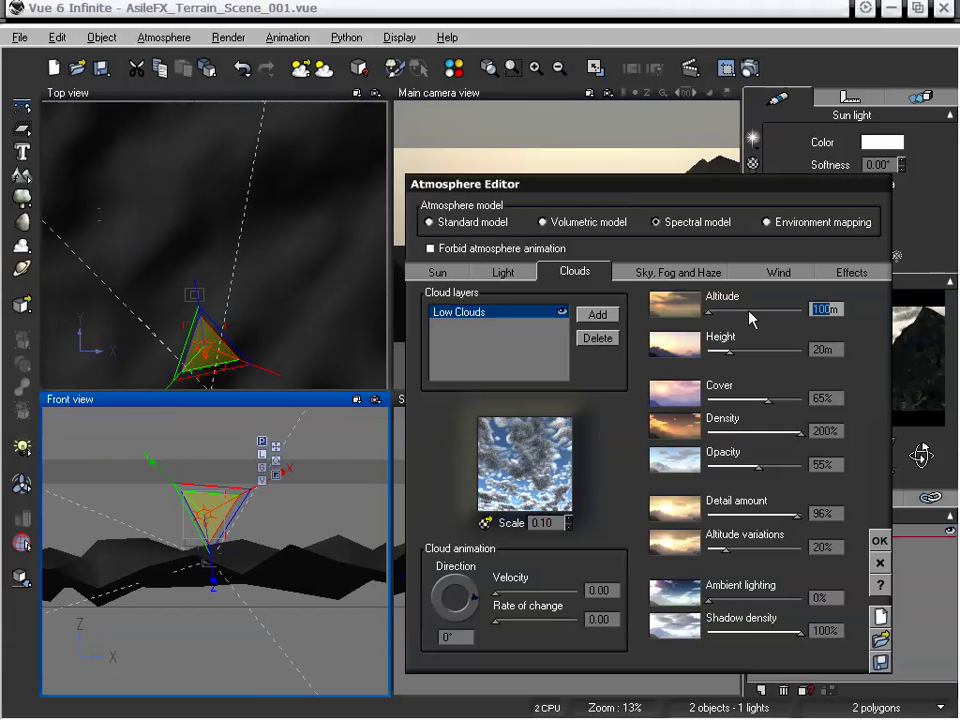
{"action": "type", "text": "15"}
{"action": "key", "text": "Return"}
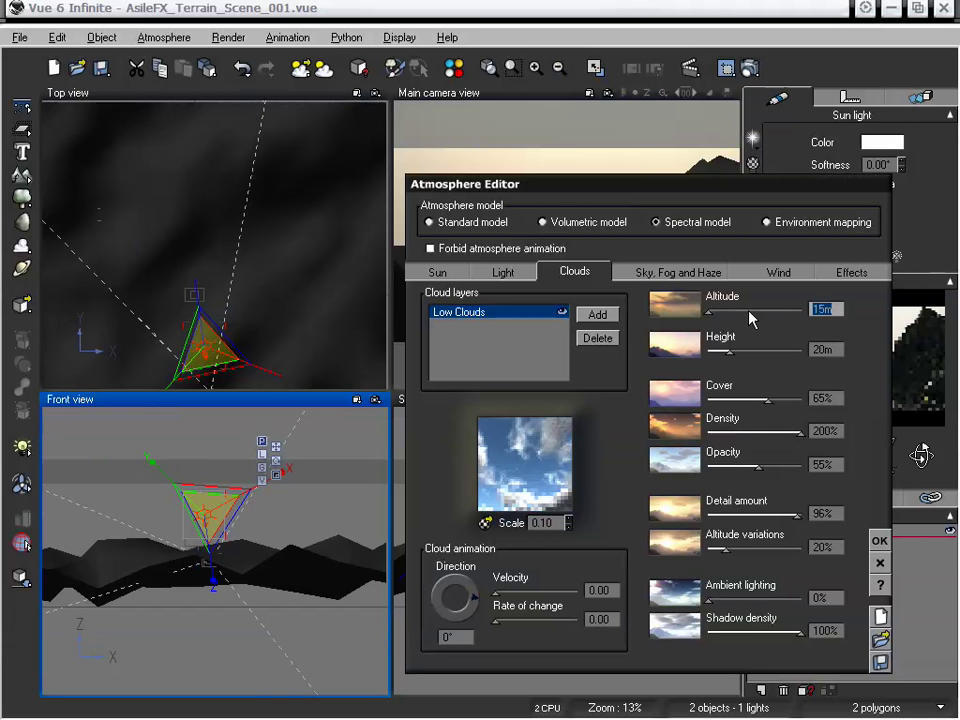
{"action": "left_click", "coordinate": [350, 482]}
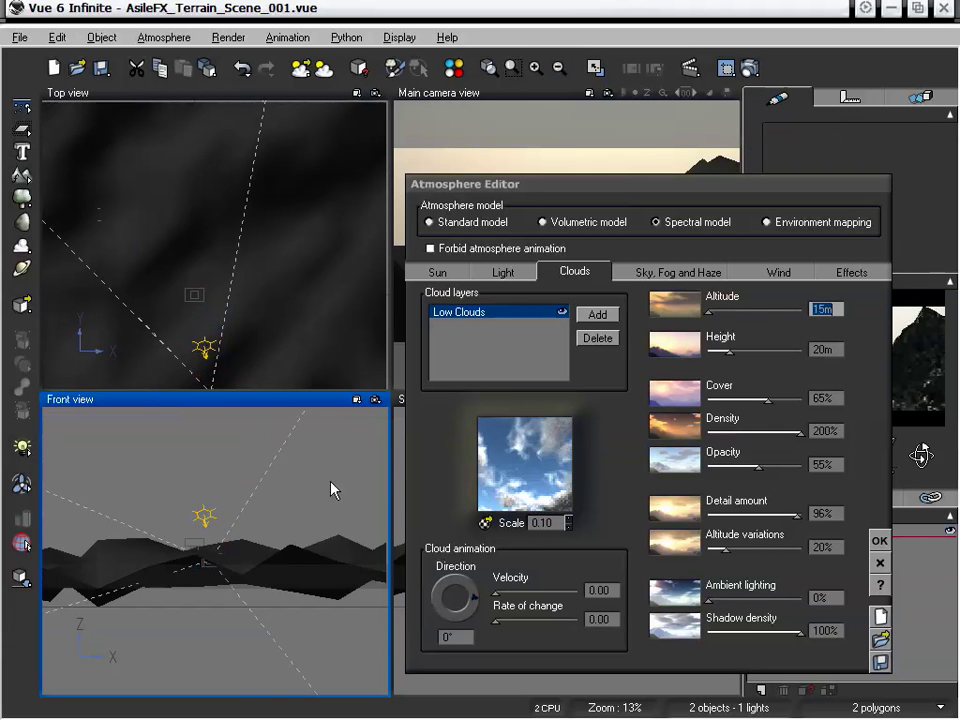
{"action": "left_click_drag", "start_coordinate": [643, 192], "coordinate": [475, 150]}
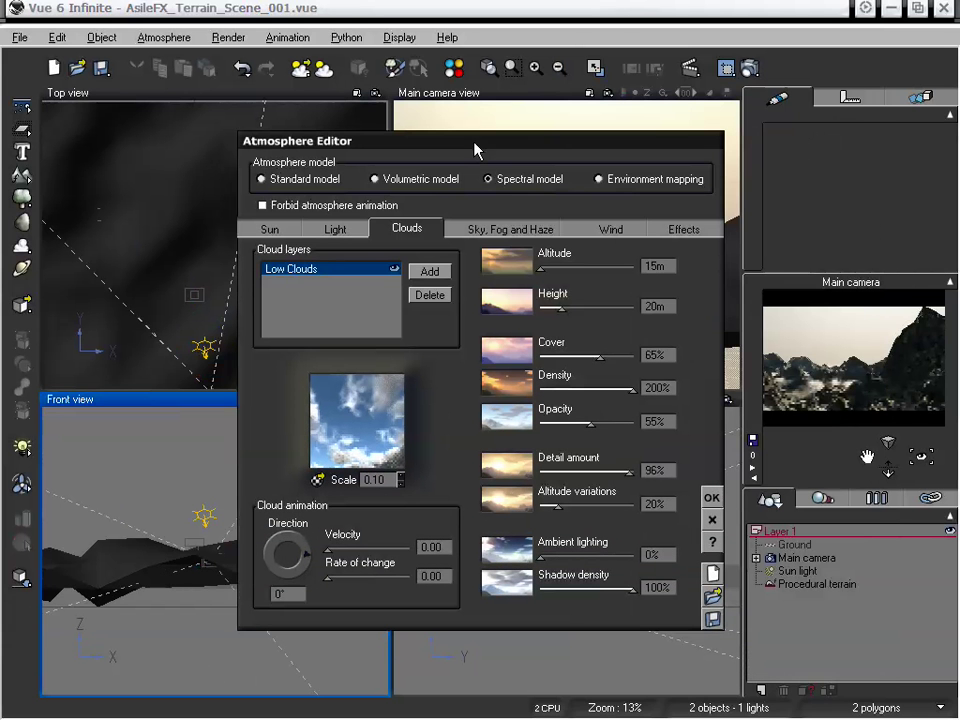
{"action": "left_click_drag", "start_coordinate": [565, 309], "coordinate": [575, 309]}
{"action": "left_click", "coordinate": [867, 378]}
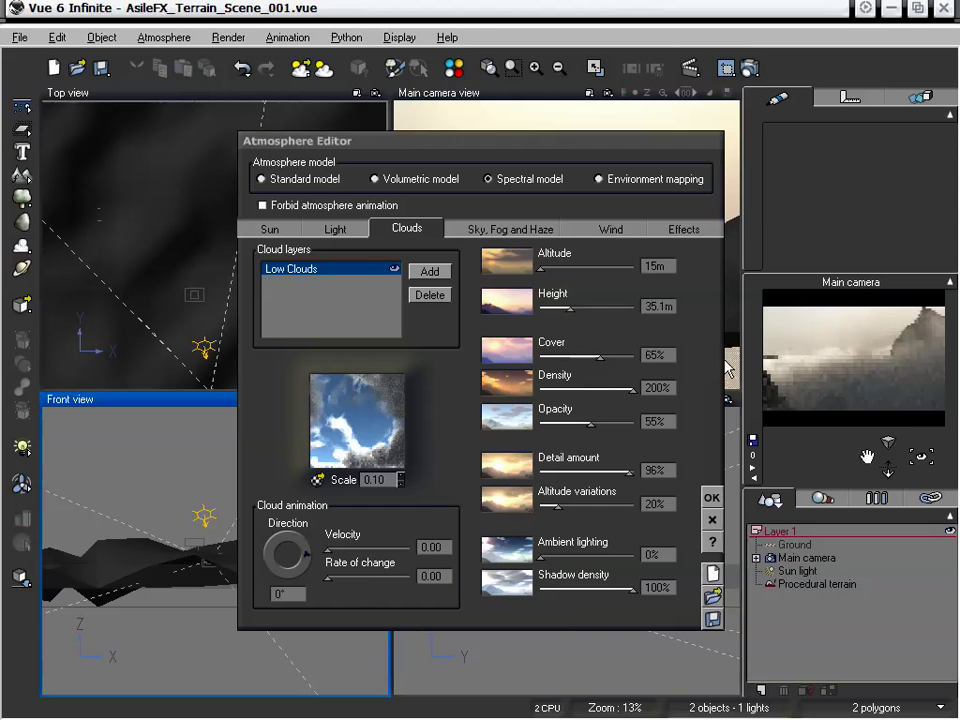
{"action": "left_click_drag", "start_coordinate": [572, 309], "coordinate": [567, 308]}
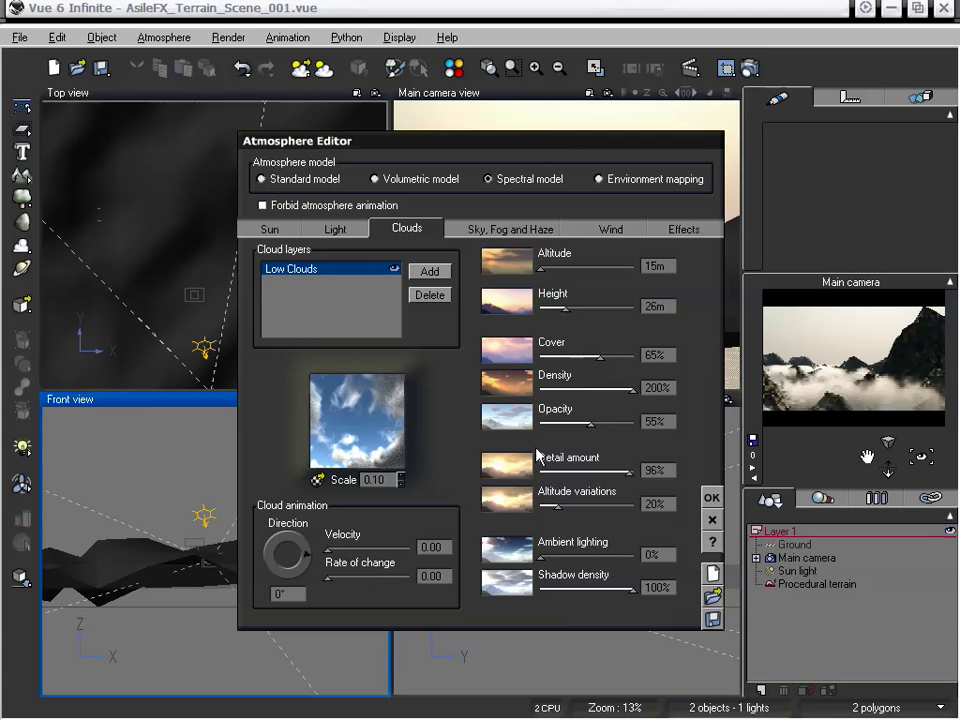
Set the Low Clouds layer's density to 56% and its opacity to 73%
{"action": "left_click_drag", "start_coordinate": [630, 387], "coordinate": [594, 386]}
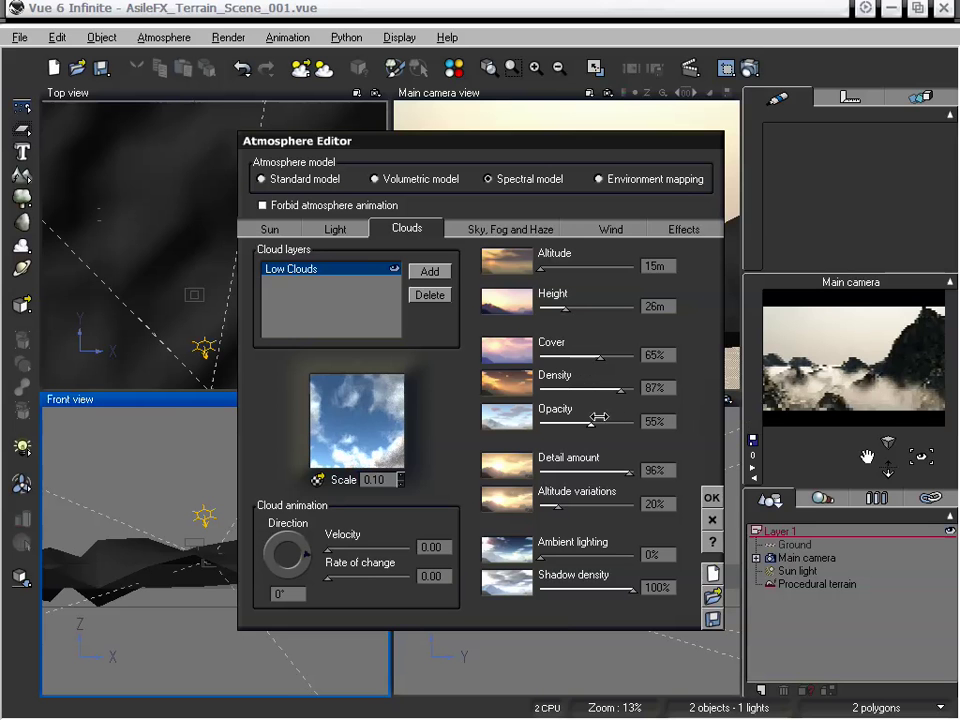
{"action": "left_click_drag", "start_coordinate": [620, 387], "coordinate": [590, 387]}
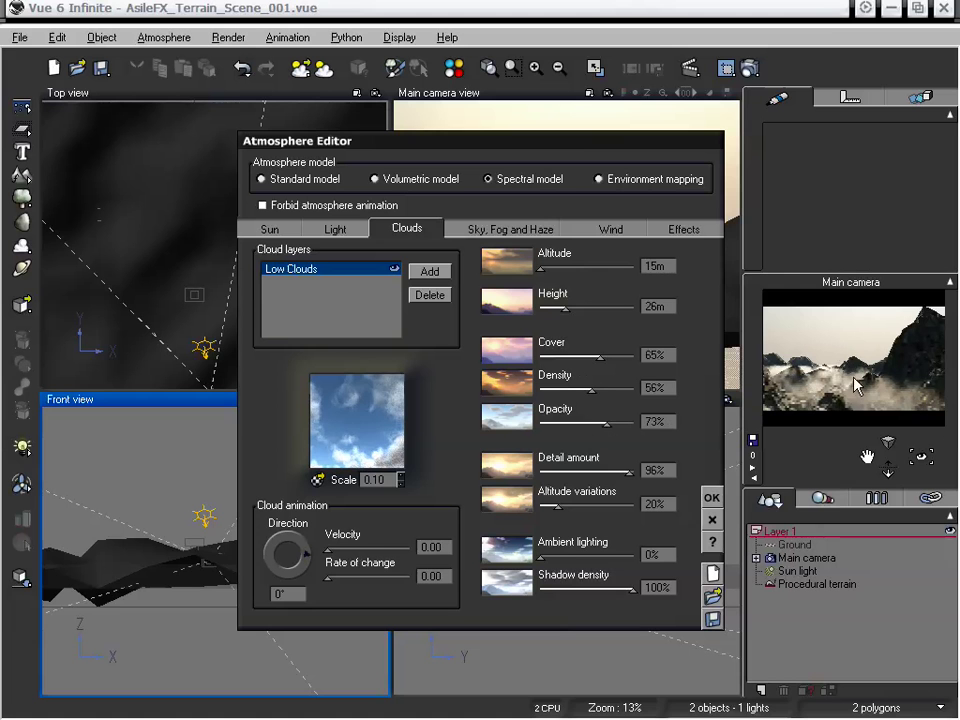
Set the Low Clouds layer's density to 74% and its height to 24.4 m, and accept the atmosphere settings
{"action": "left_click_drag", "start_coordinate": [591, 387], "coordinate": [606, 386]}
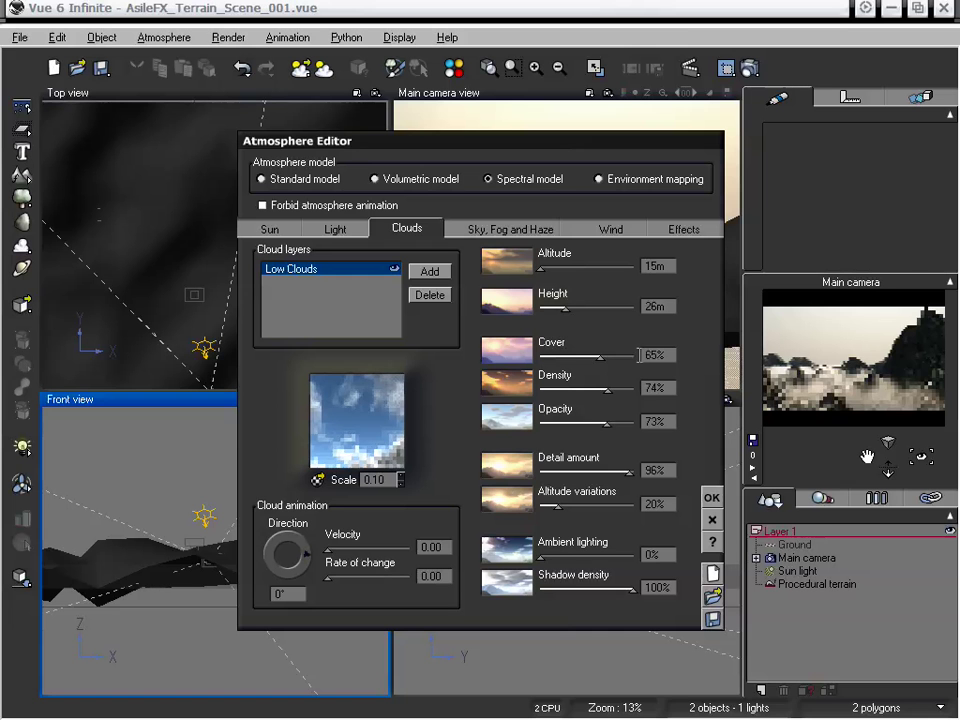
{"action": "left_click_drag", "start_coordinate": [566, 303], "coordinate": [566, 303]}
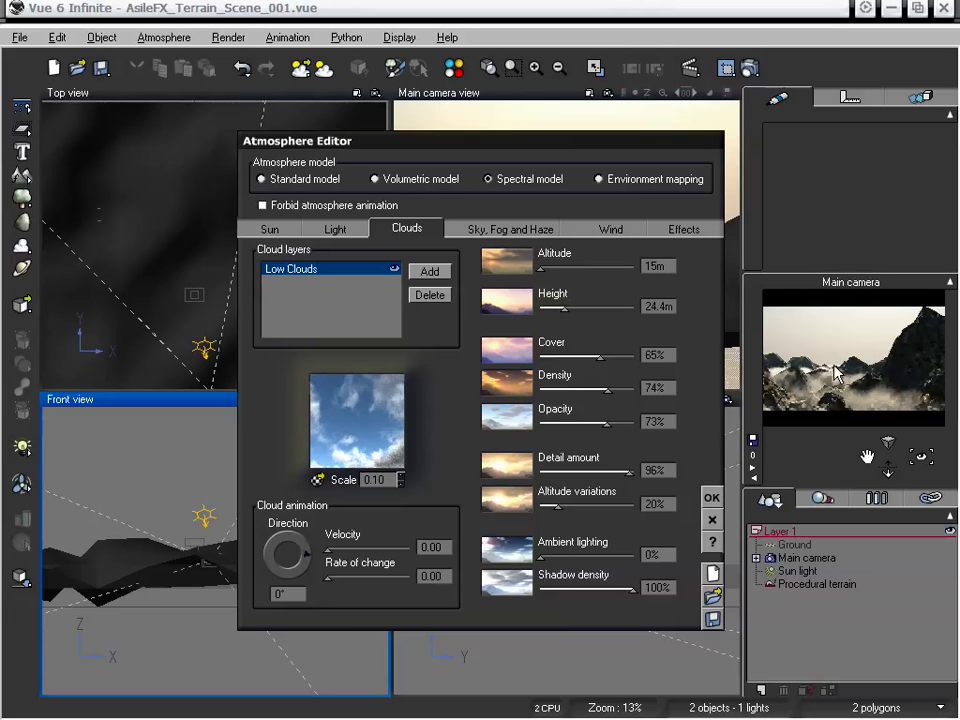
{"action": "right_click", "coordinate": [855, 422]}
{"action": "left_click_drag", "start_coordinate": [555, 142], "coordinate": [466, 149]}
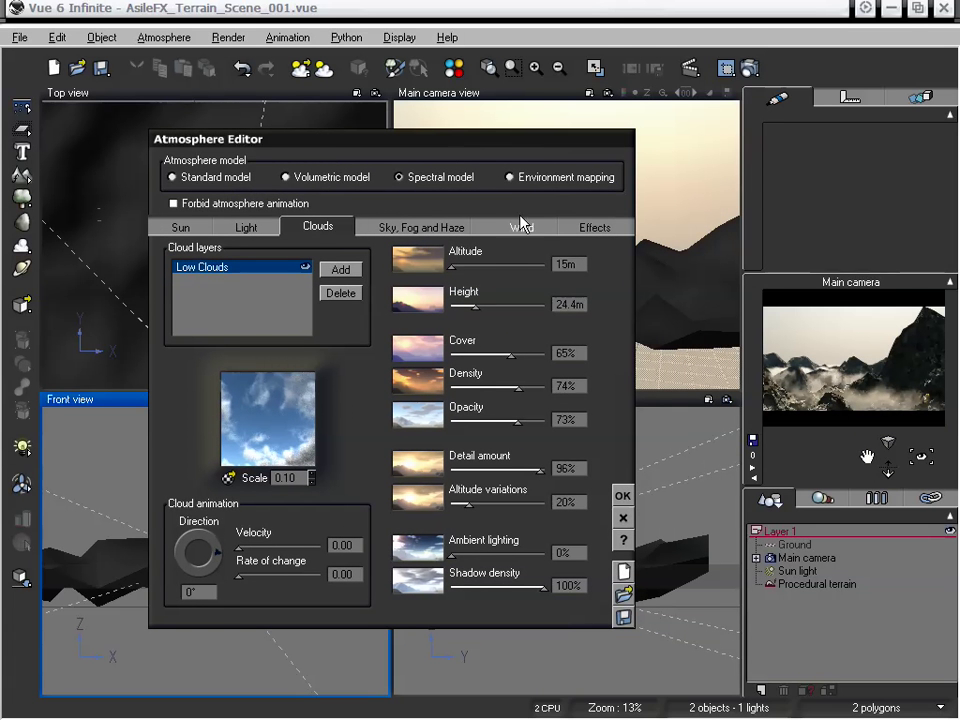
{"action": "left_click", "coordinate": [623, 497]}
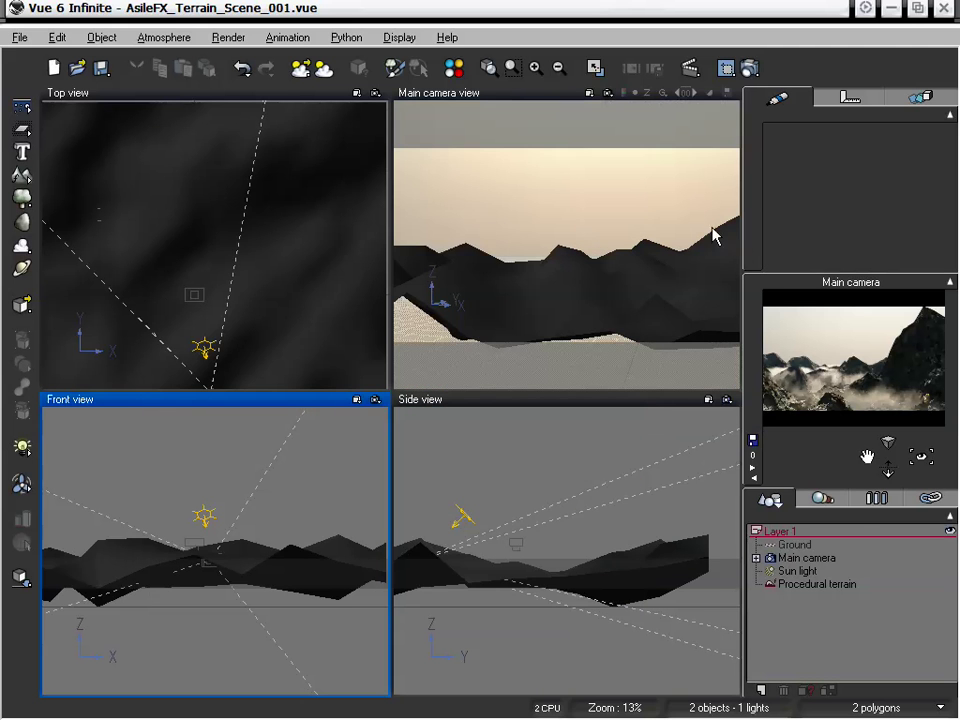
Set the render size to 800x450 and render the scene to screen at Final quality
{"action": "left_click", "coordinate": [752, 68]}
{"action": "left_click", "coordinate": [805, 107]}
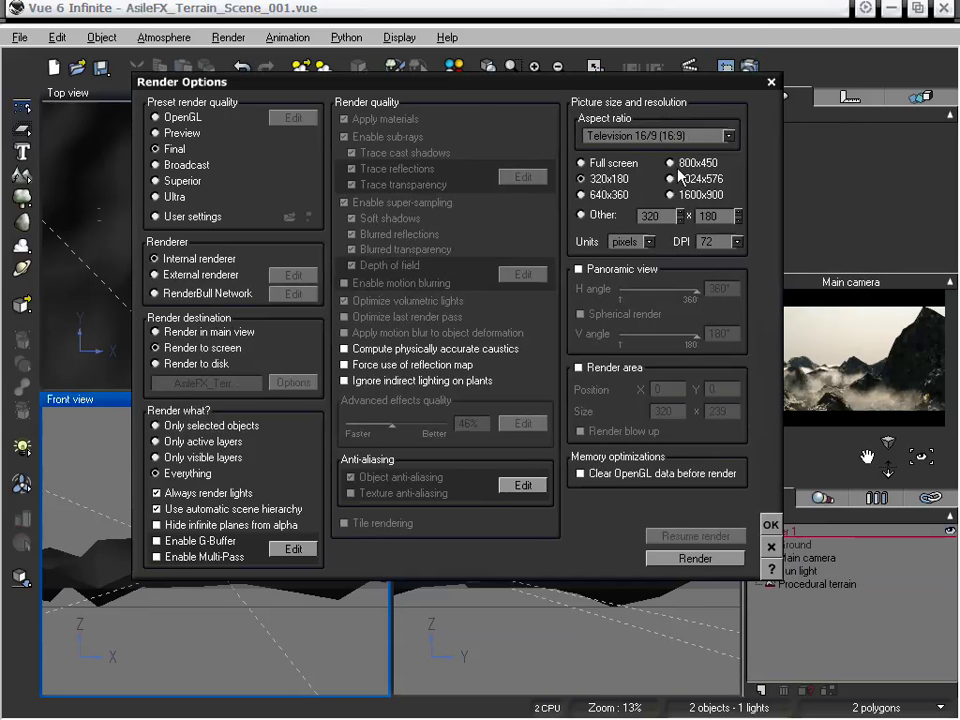
{"action": "left_click", "coordinate": [671, 163]}
{"action": "left_click_drag", "start_coordinate": [579, 84], "coordinate": [569, 77]}
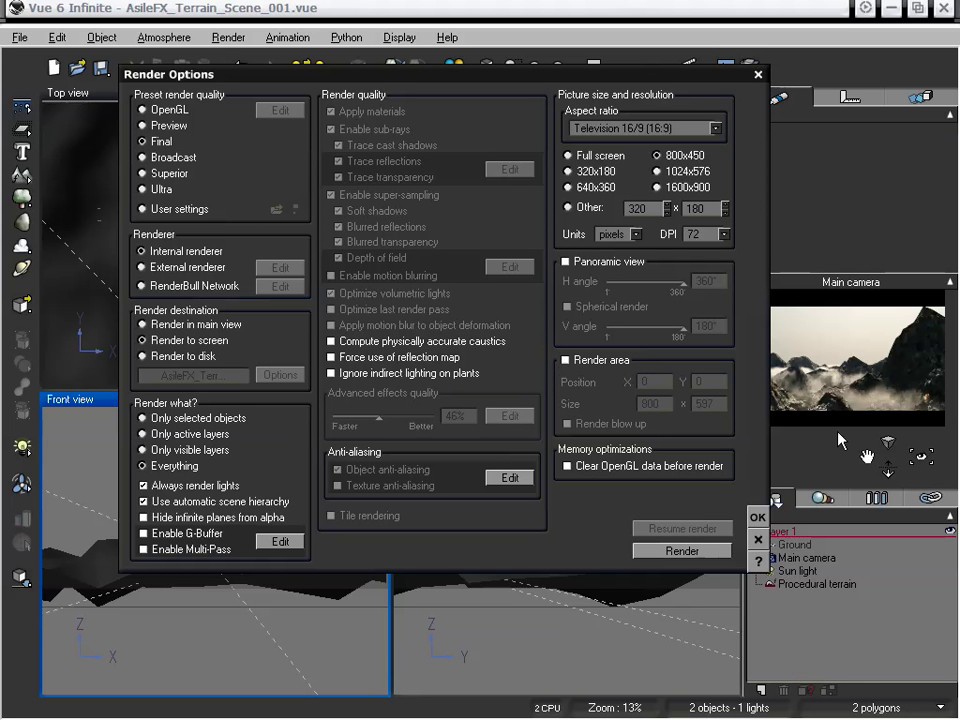
{"action": "left_click", "coordinate": [757, 519]}
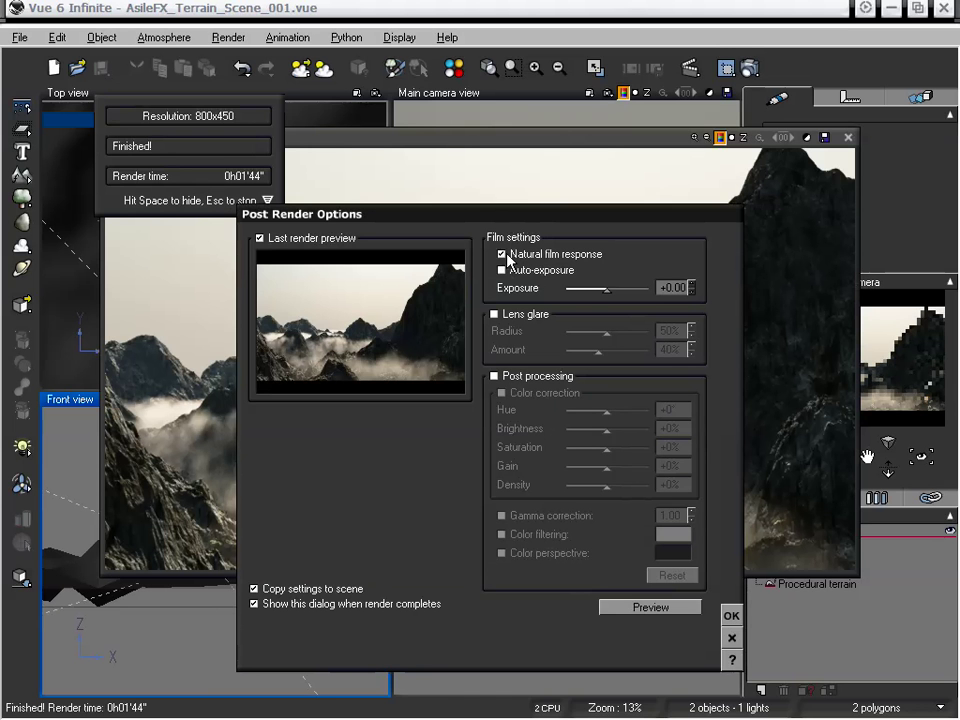
Compare the finished render with Natural film response off and on, keep it enabled, and inspect the full image before closing it
{"action": "left_click", "coordinate": [502, 255]}
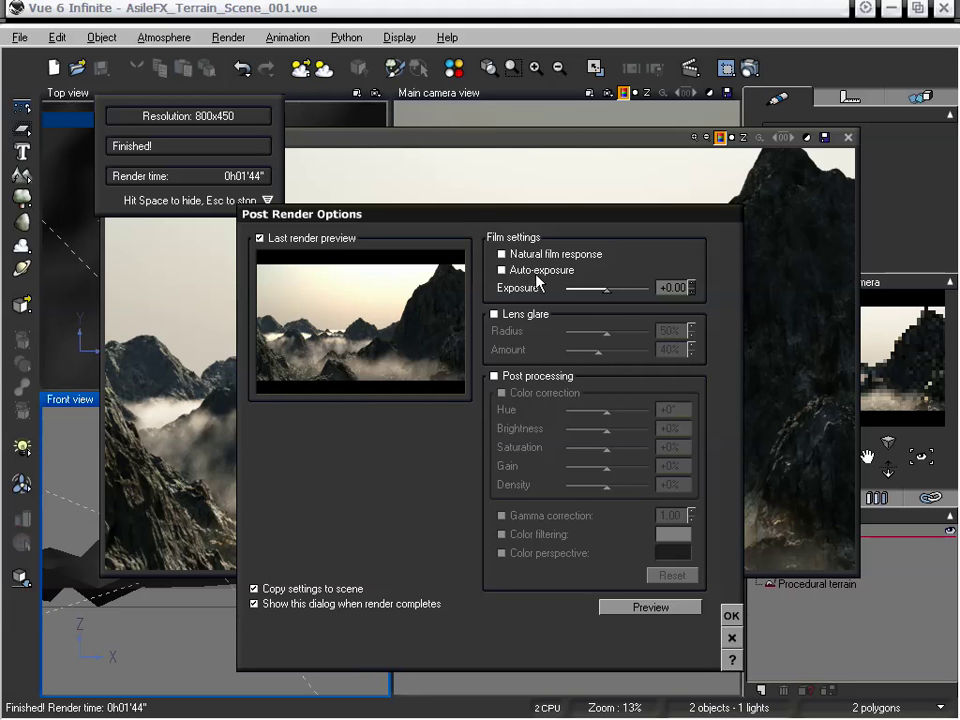
{"action": "left_click", "coordinate": [503, 256]}
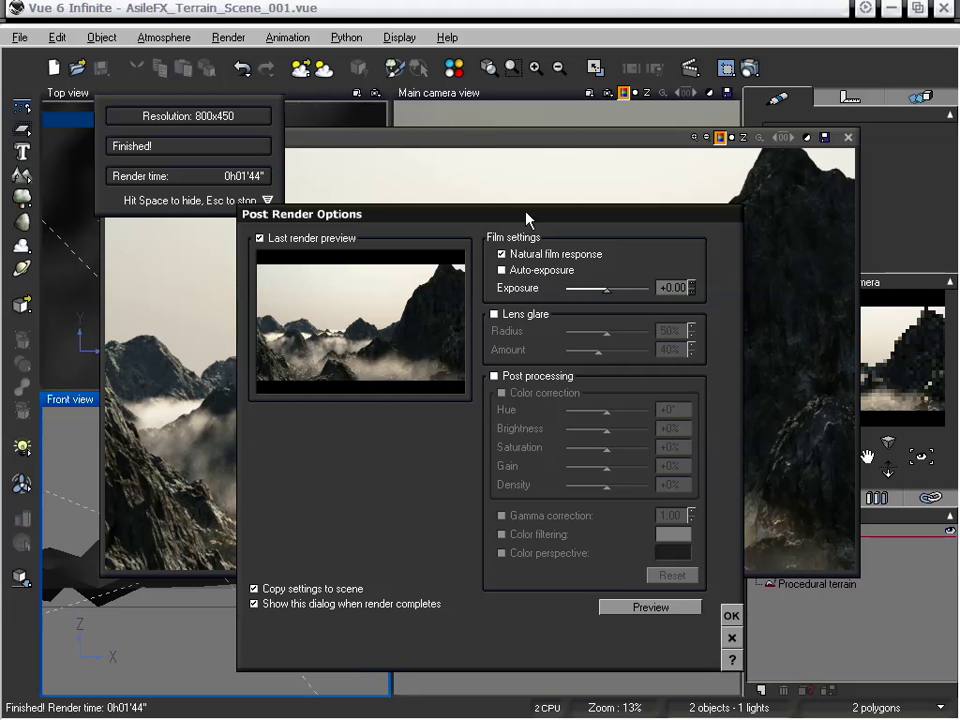
{"action": "left_click_drag", "start_coordinate": [524, 214], "coordinate": [515, 210]}
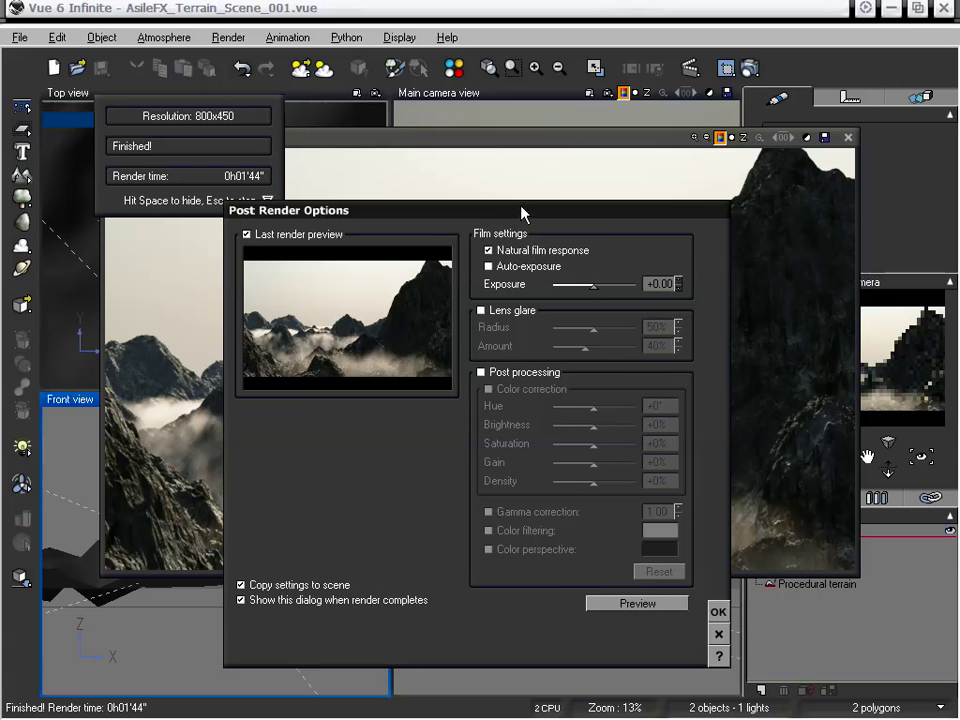
{"action": "left_click_drag", "start_coordinate": [521, 212], "coordinate": [507, 213]}
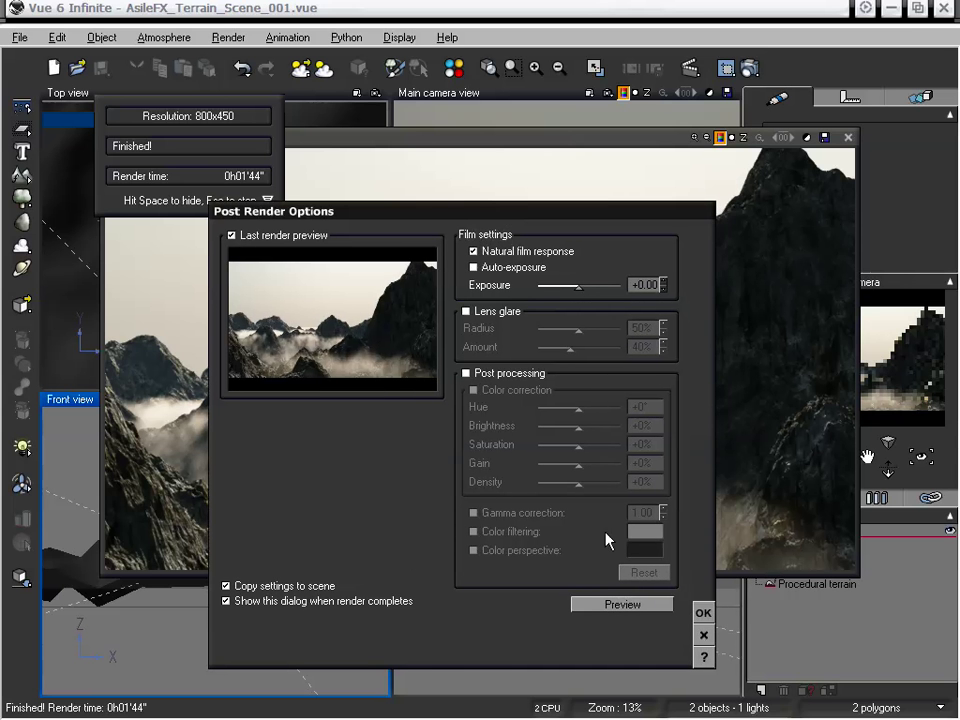
{"action": "left_click", "coordinate": [700, 613]}
{"action": "left_click_drag", "start_coordinate": [524, 145], "coordinate": [520, 150]}
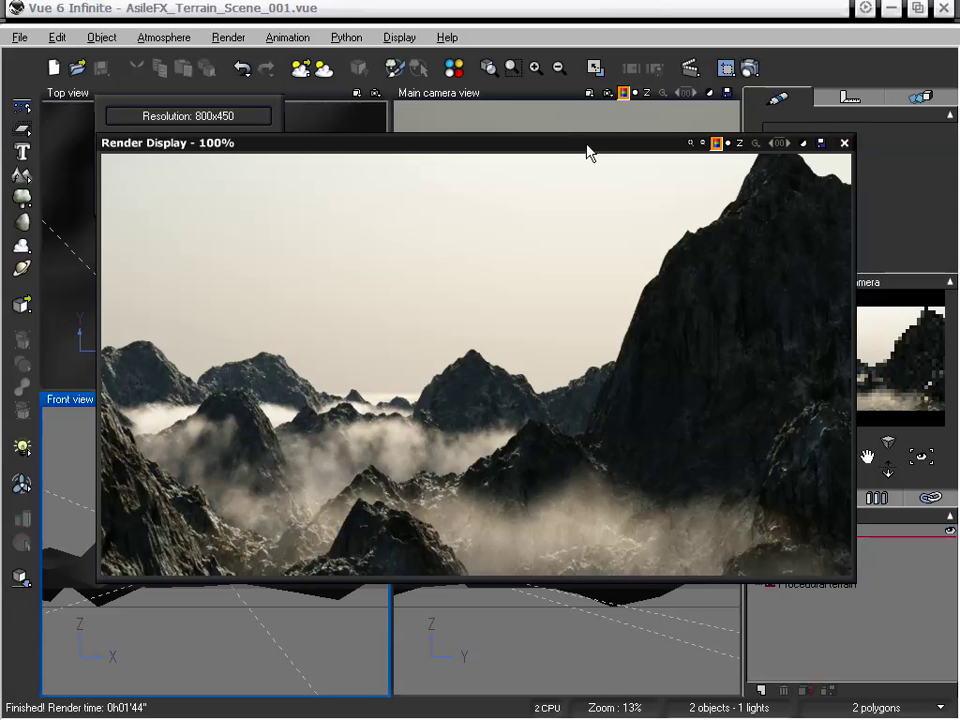
{"action": "left_click", "coordinate": [843, 143]}
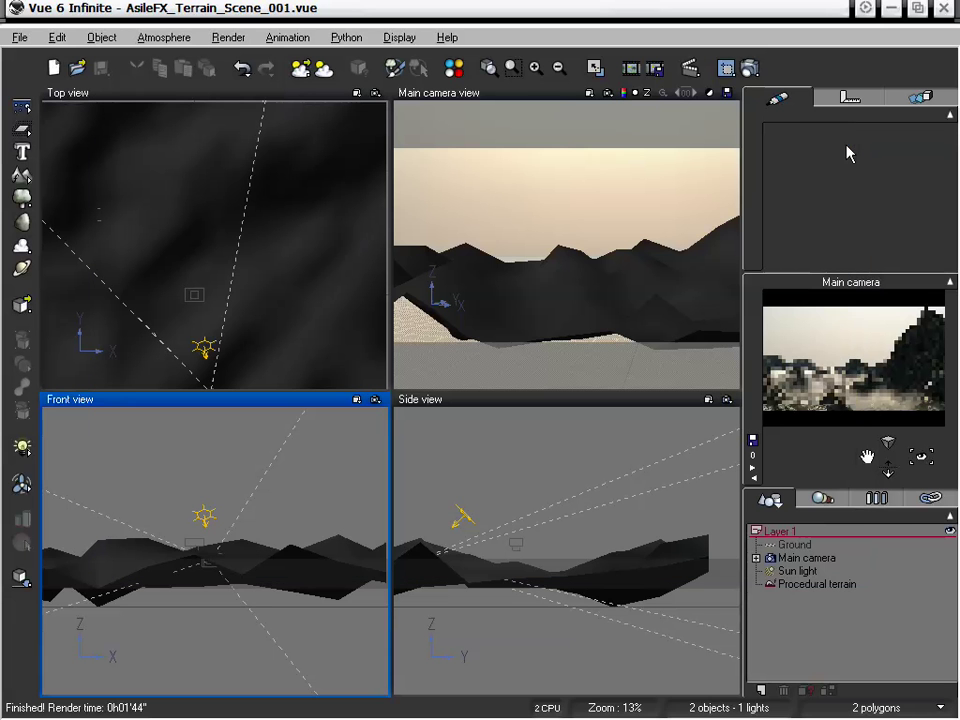
Edit the Low Clouds material from the atmosphere settings and enable Dissolve near objects in its lighting and effects
{"action": "left_click", "coordinate": [163, 37]}
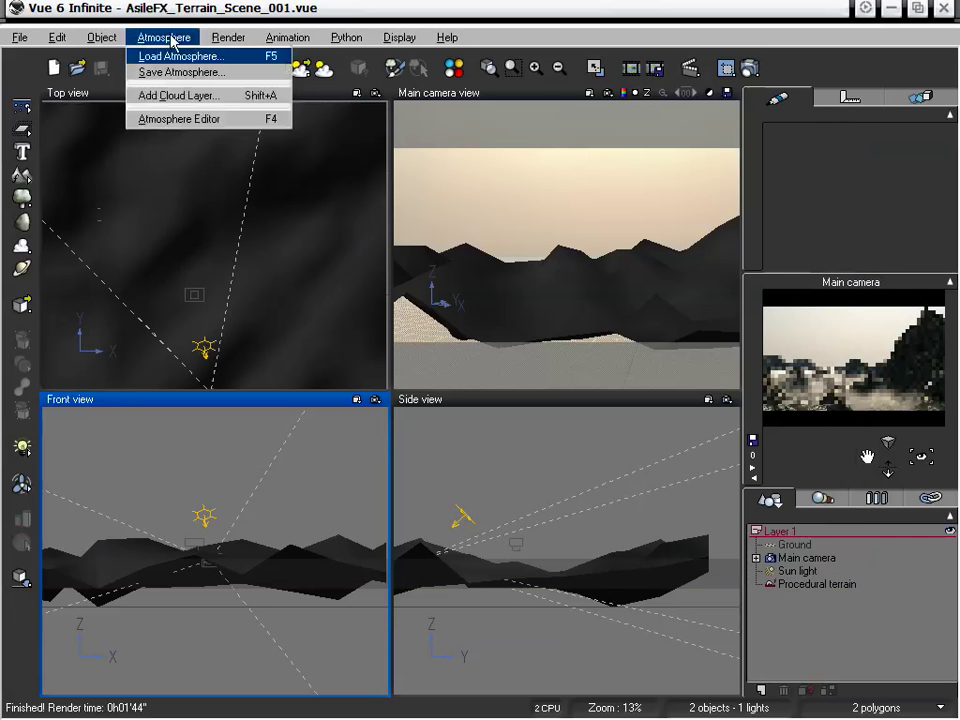
{"action": "left_click", "coordinate": [185, 118]}
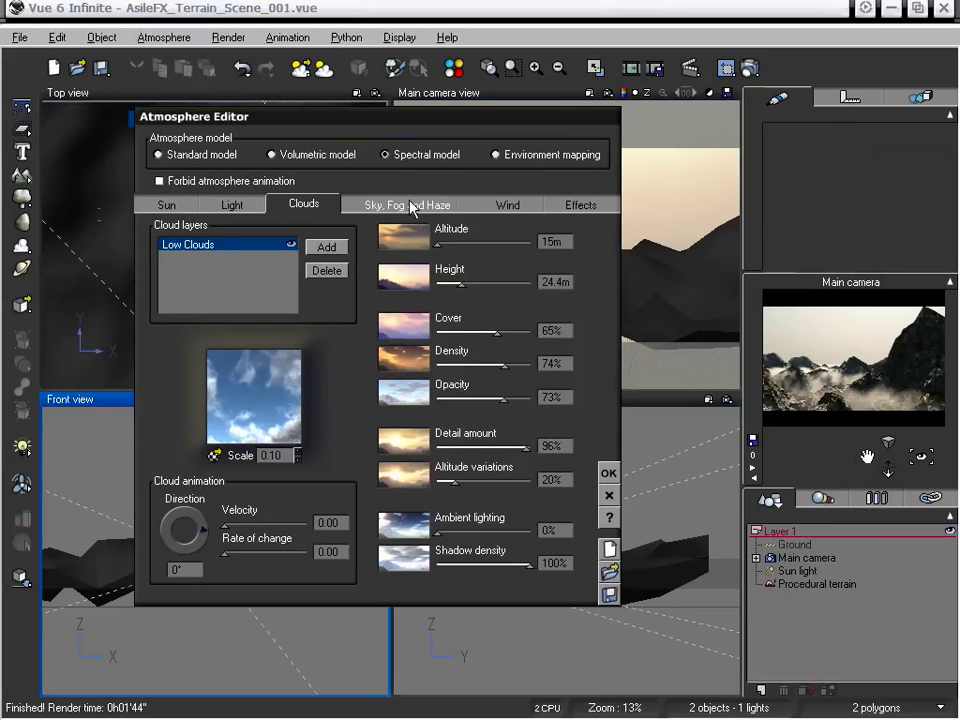
{"action": "right_click", "coordinate": [208, 381]}
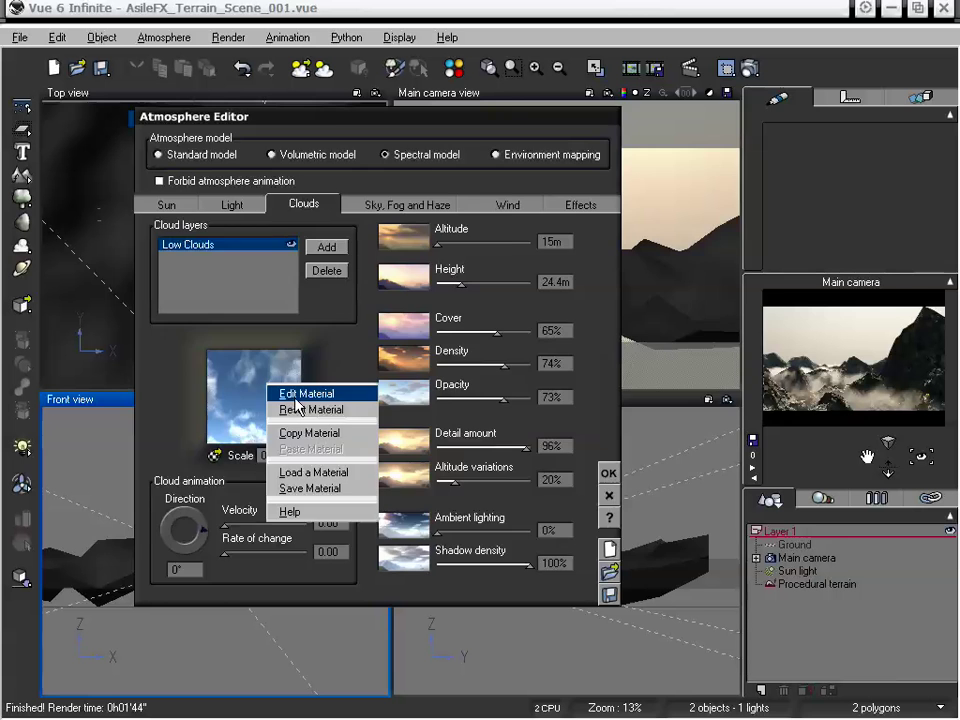
{"action": "left_click", "coordinate": [232, 394]}
{"action": "left_click", "coordinate": [368, 372]}
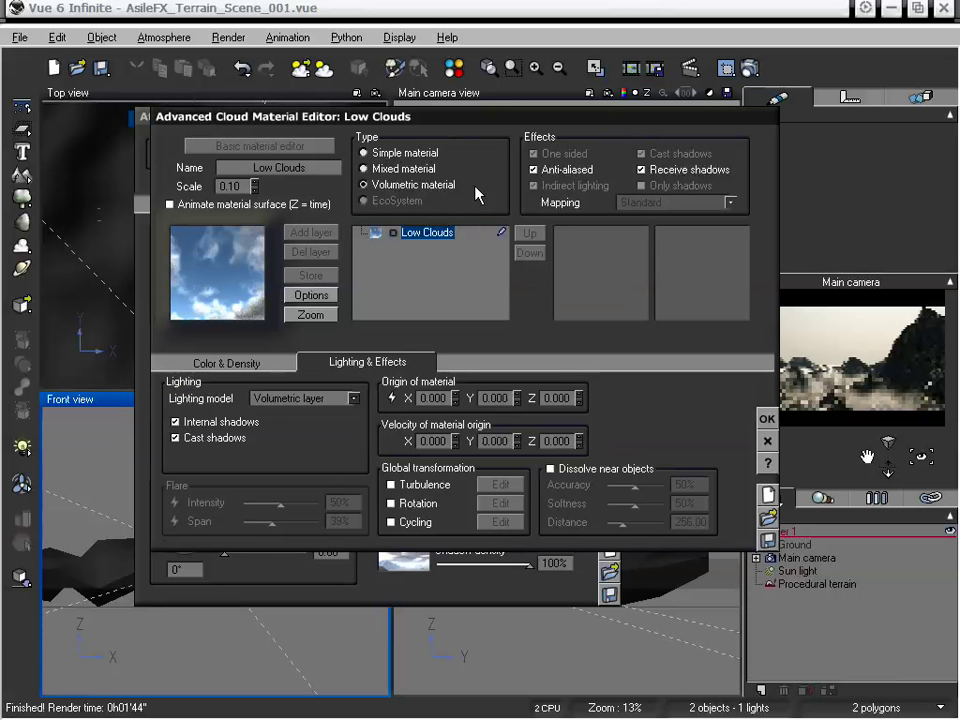
{"action": "left_click_drag", "start_coordinate": [471, 124], "coordinate": [416, 116]}
{"action": "left_click", "coordinate": [495, 460]}
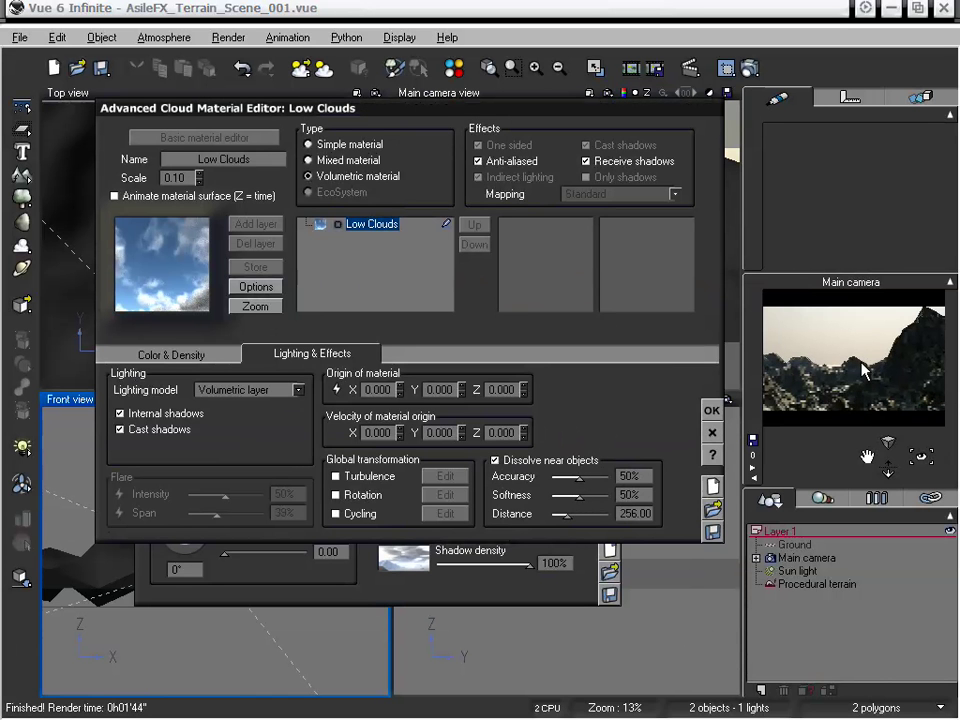
Set the dissolve accuracy to 24%, softness to 47% and distance to 25.19, checking the effect in the camera preview
{"action": "left_click_drag", "start_coordinate": [580, 478], "coordinate": [565, 477]}
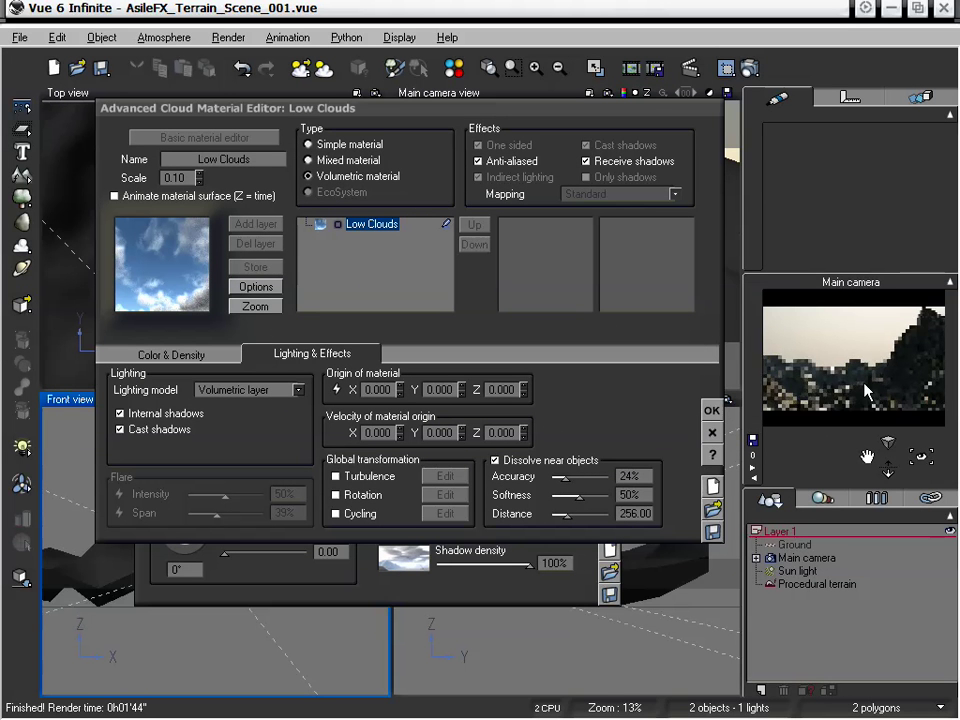
{"action": "left_click_drag", "start_coordinate": [580, 496], "coordinate": [563, 510]}
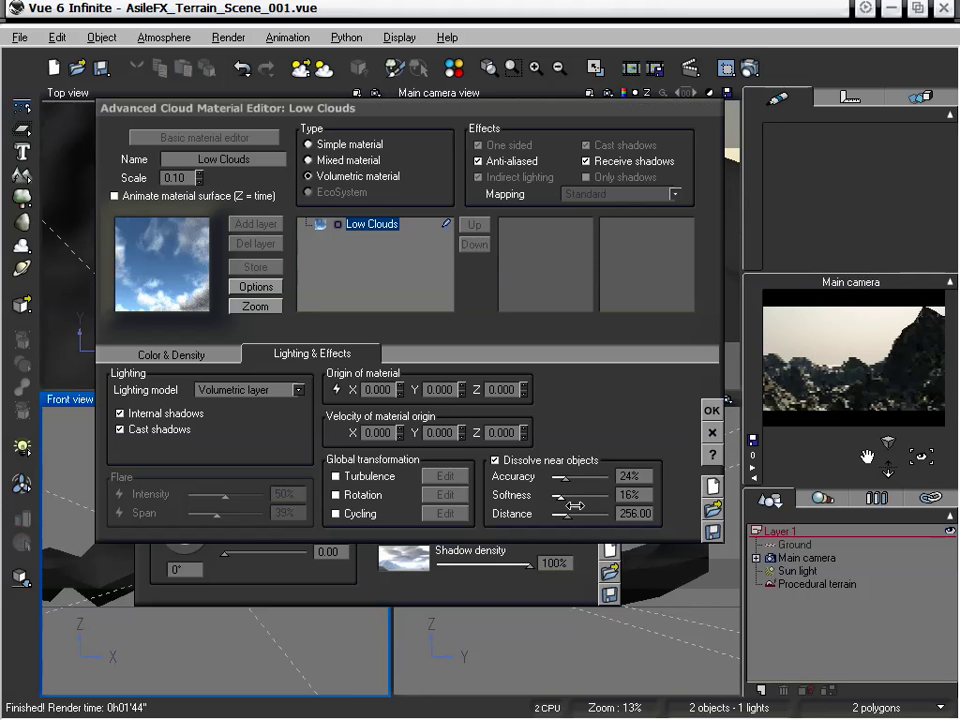
{"action": "left_click_drag", "start_coordinate": [567, 517], "coordinate": [553, 517]}
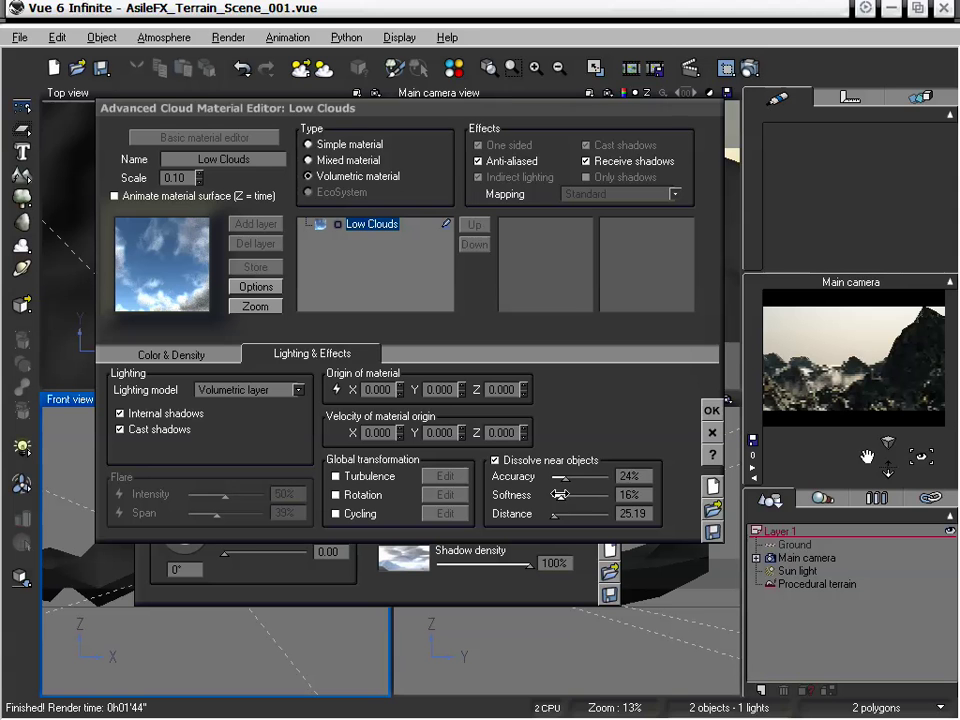
{"action": "left_click_drag", "start_coordinate": [561, 494], "coordinate": [577, 494]}
{"action": "right_click", "coordinate": [872, 377]}
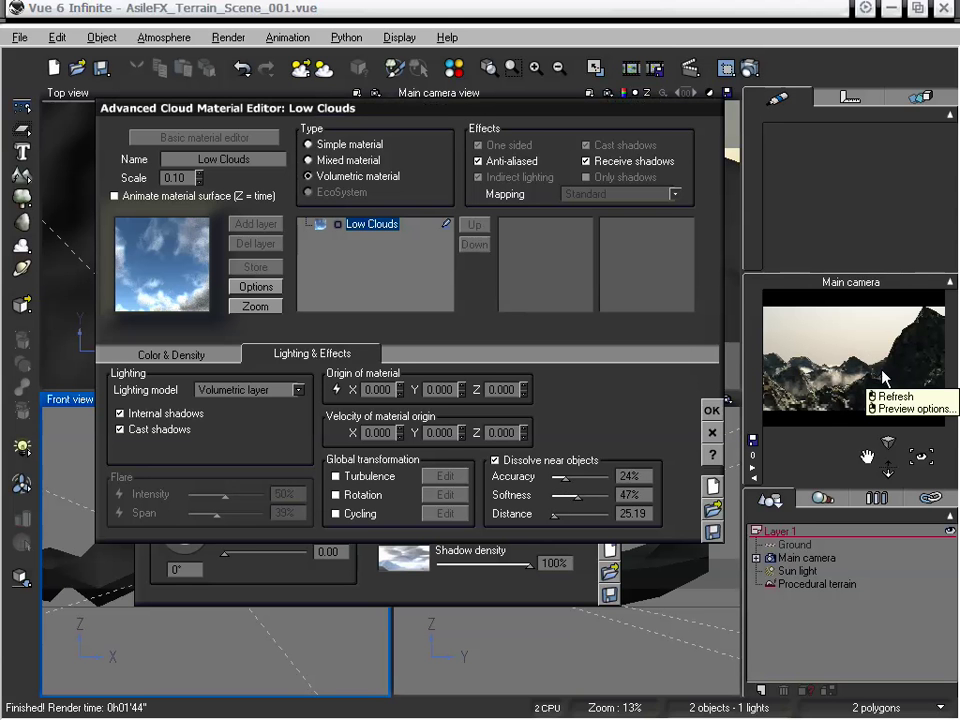
{"action": "right_click", "coordinate": [894, 391]}
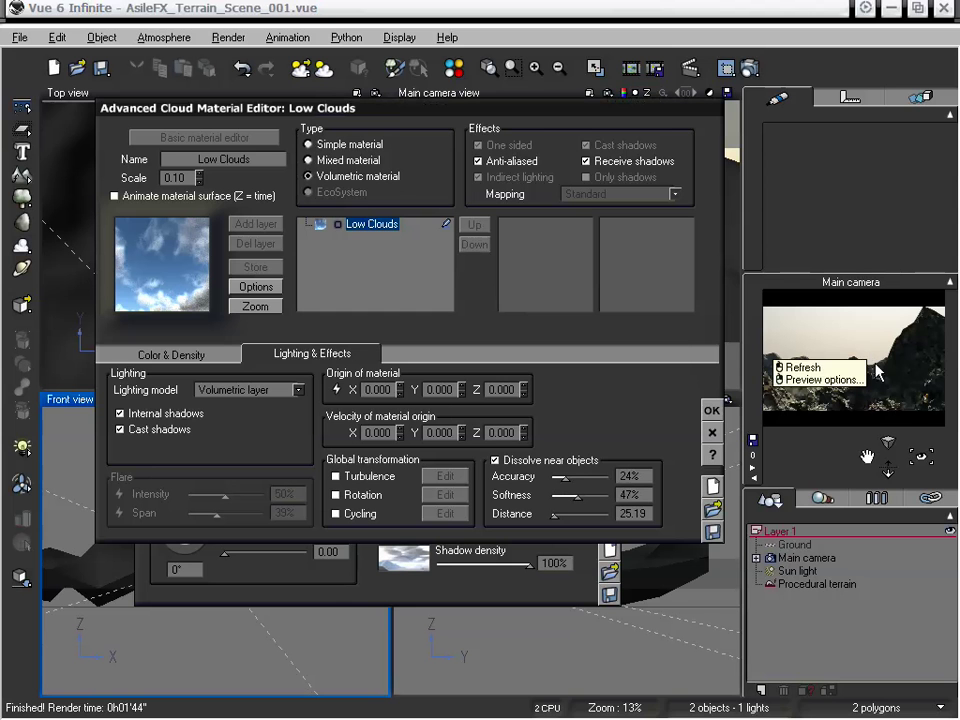
{"action": "right_click", "coordinate": [919, 412]}
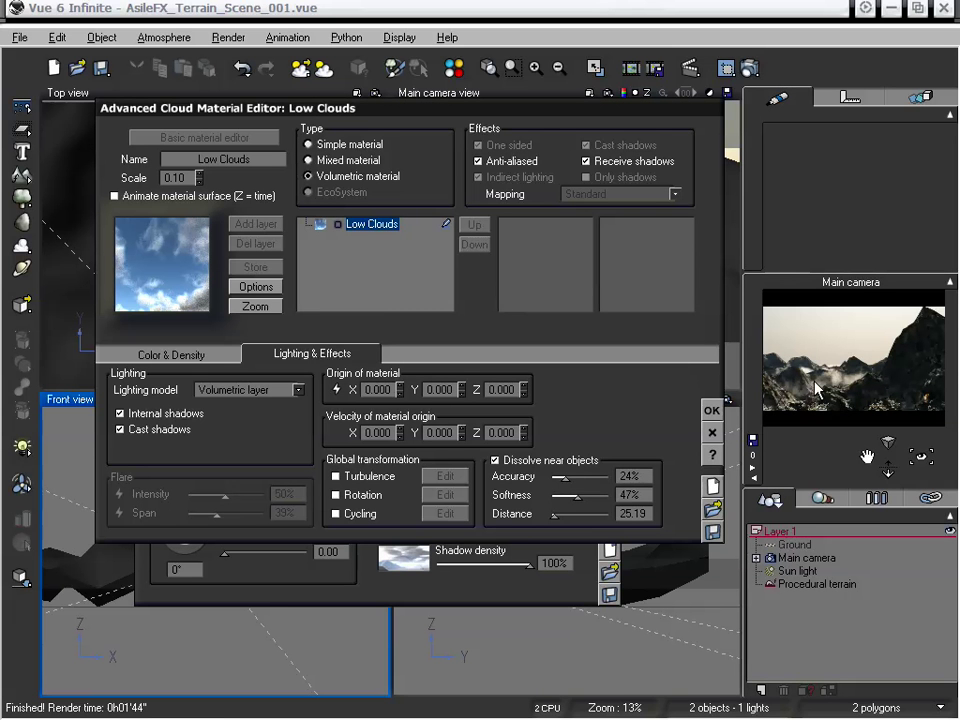
Refine the dissolve softness to 42% and distance to 16.16, and accept the material and atmosphere changes
{"action": "left_click_drag", "start_coordinate": [579, 495], "coordinate": [573, 496]}
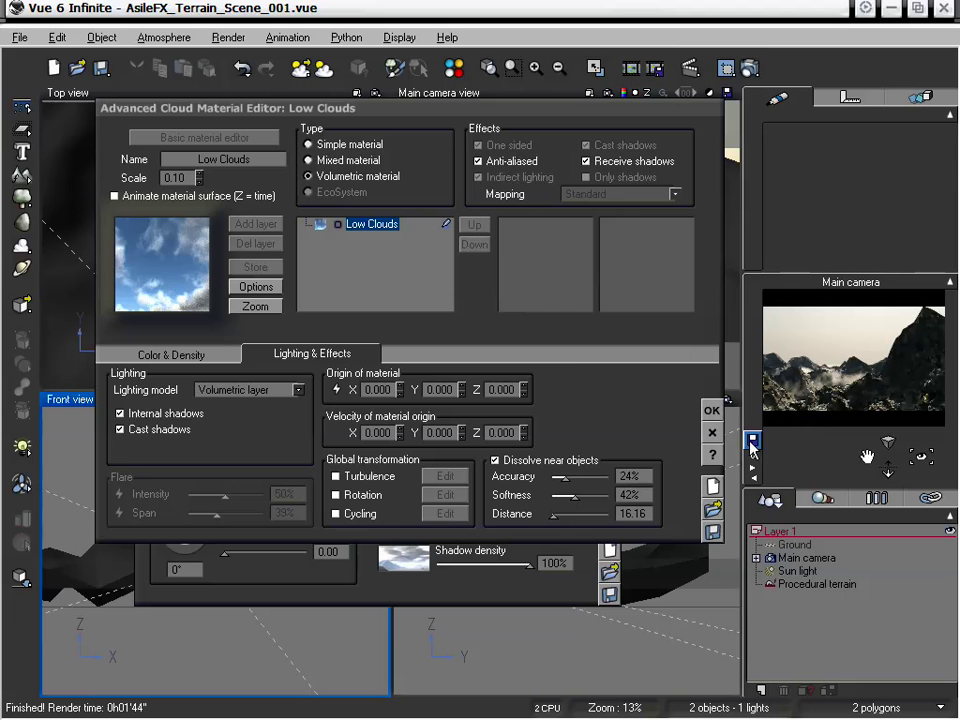
{"action": "left_click", "coordinate": [712, 411]}
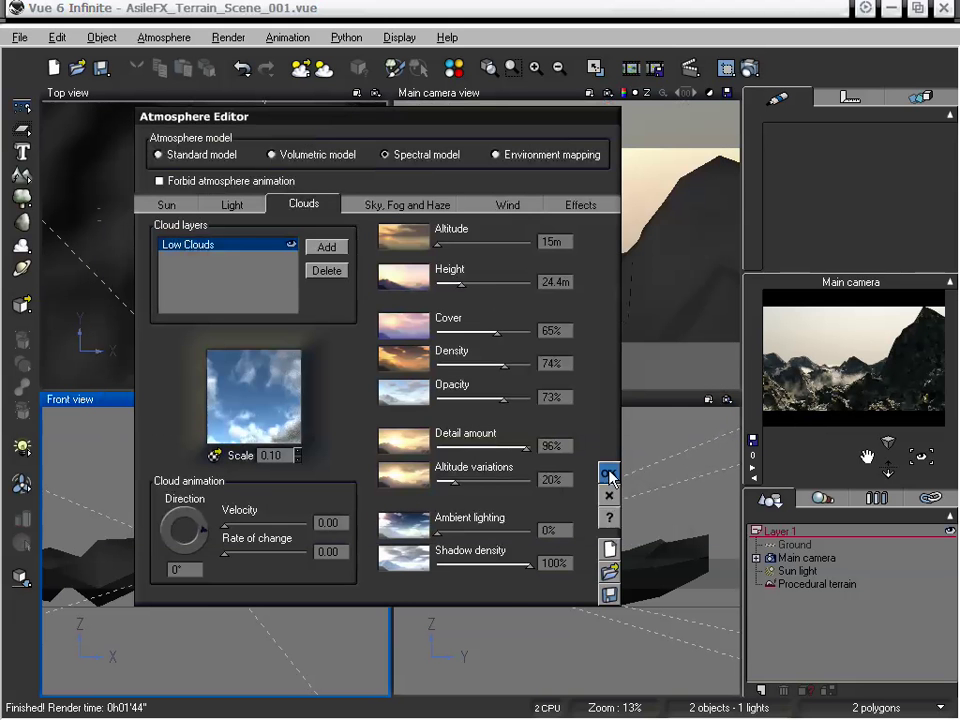
{"action": "left_click", "coordinate": [609, 473]}
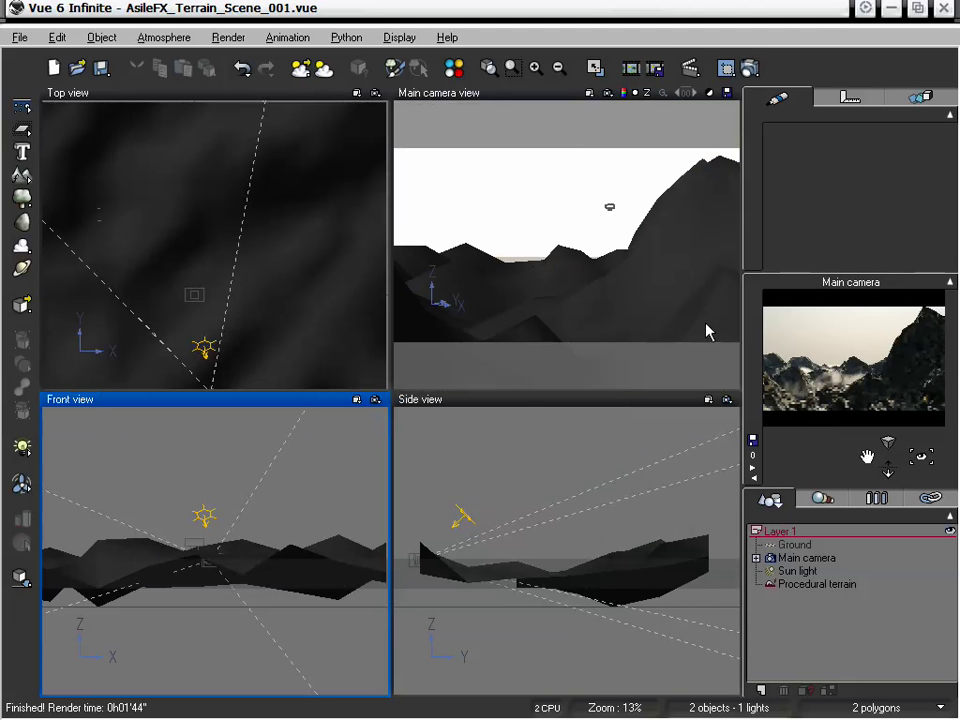
Move and rotate the main camera to frame the valley between the dark slopes, with the tall peak at the picture's right
{"action": "left_click_drag", "start_coordinate": [868, 456], "coordinate": [868, 453]}
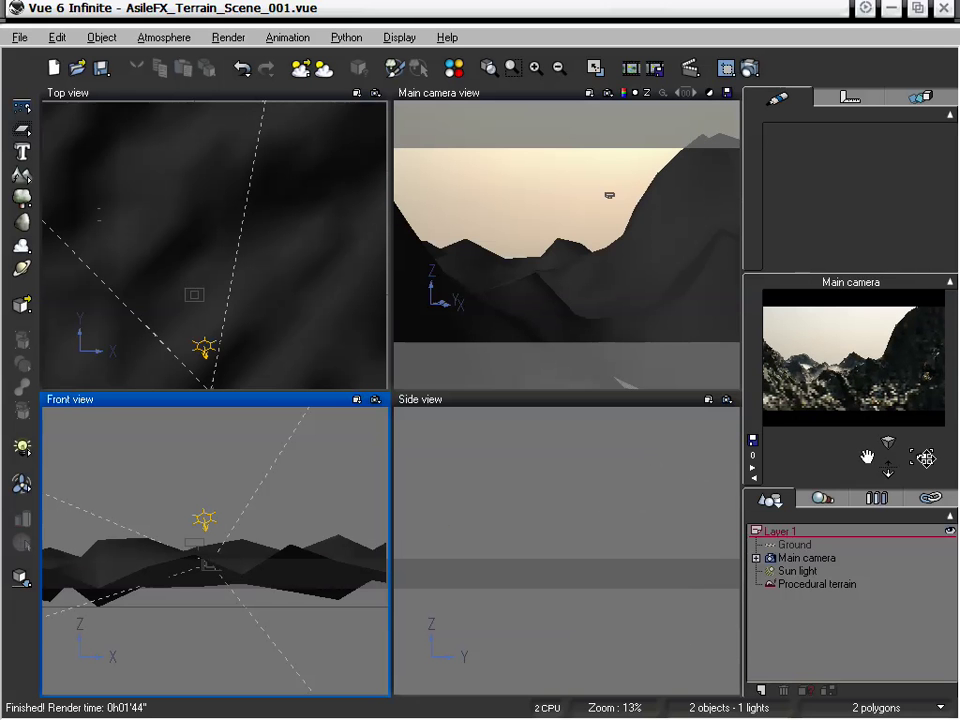
{"action": "mouse_move", "coordinate": [921, 456]}
{"action": "left_mouse_down"}
{"action": "mouse_move", "coordinate": [920, 439]}
{"action": "mouse_move", "coordinate": [920, 458]}
{"action": "left_mouse_up"}
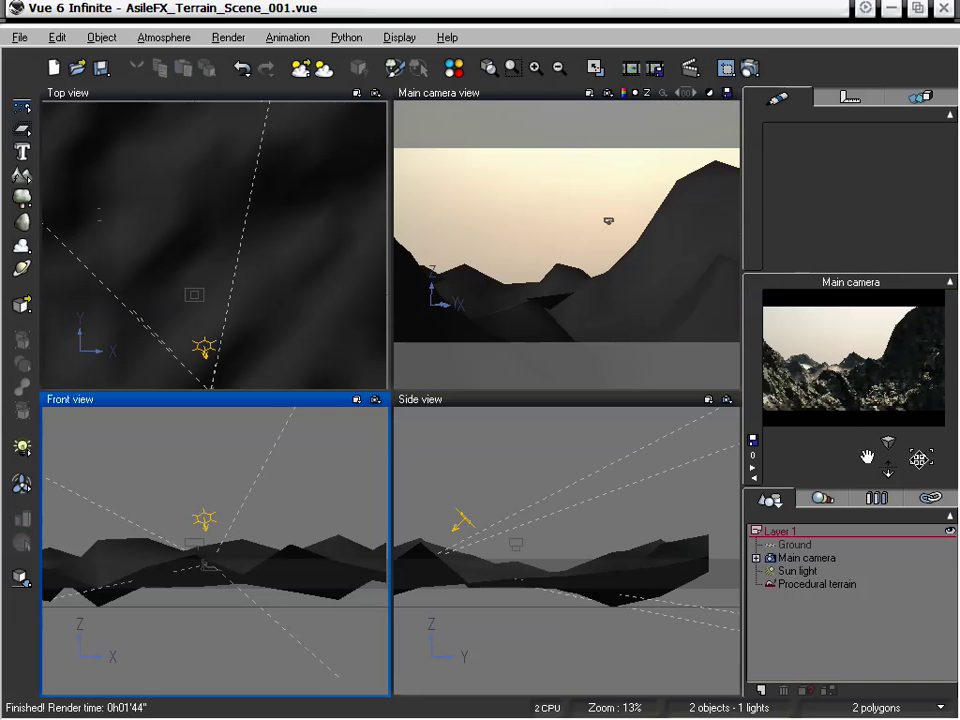
{"action": "mouse_move", "coordinate": [920, 461]}
{"action": "left_mouse_down"}
{"action": "mouse_move", "coordinate": [920, 452]}
{"action": "mouse_move", "coordinate": [919, 460]}
{"action": "left_mouse_up"}
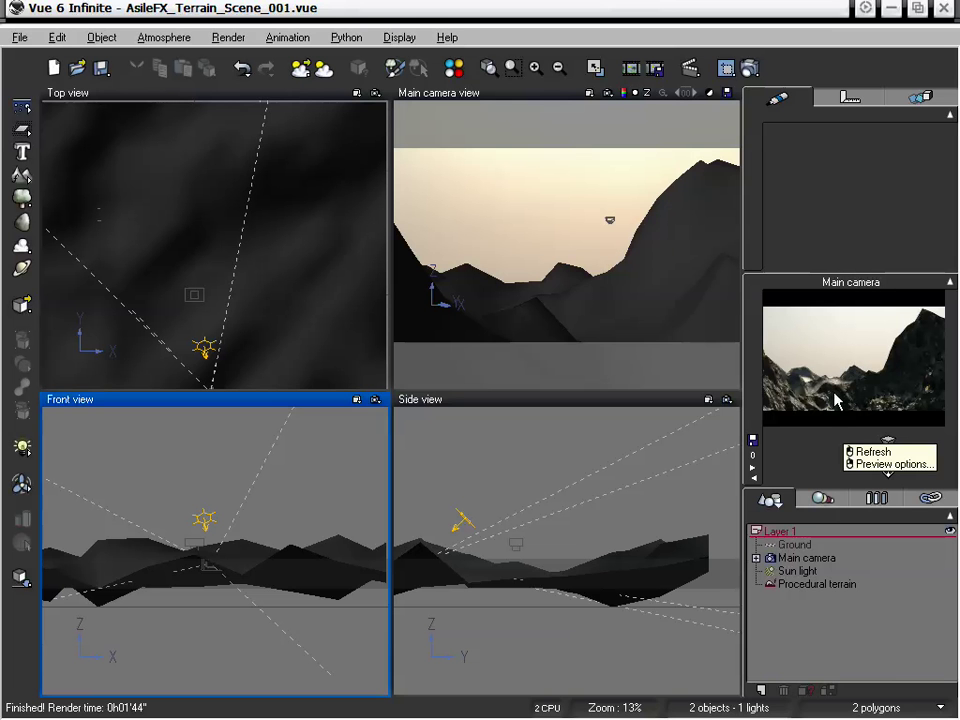
Add a second cloud layer to the atmosphere using the Thick Cumulus material from the Spectral clouds collection
{"action": "left_click", "coordinate": [166, 37]}
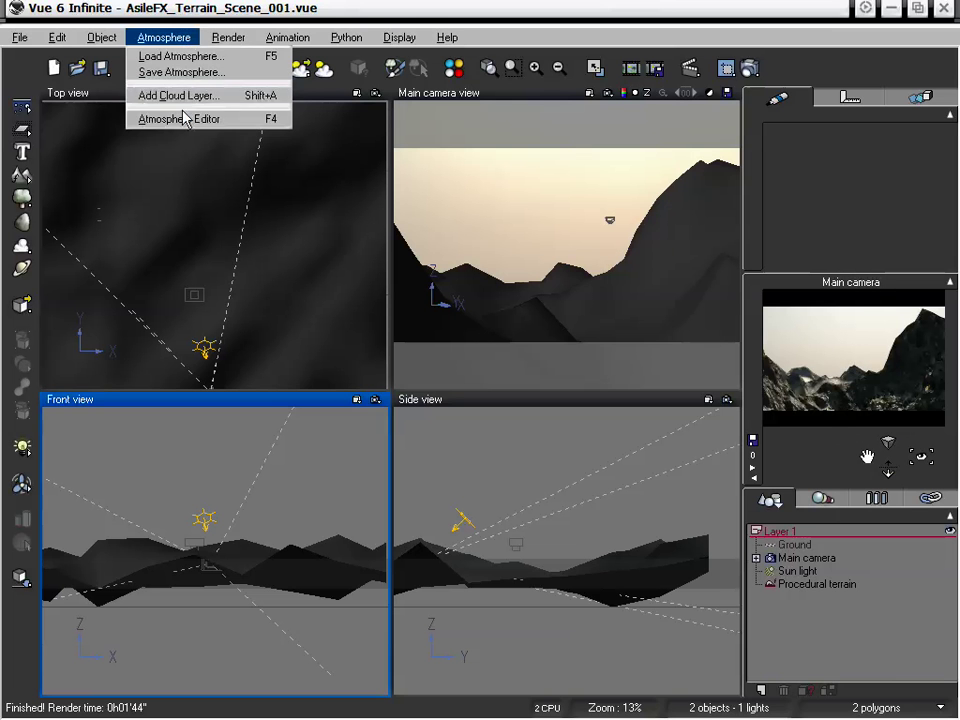
{"action": "left_click", "coordinate": [175, 119]}
{"action": "left_click_drag", "start_coordinate": [332, 120], "coordinate": [267, 106]}
{"action": "left_click", "coordinate": [262, 233]}
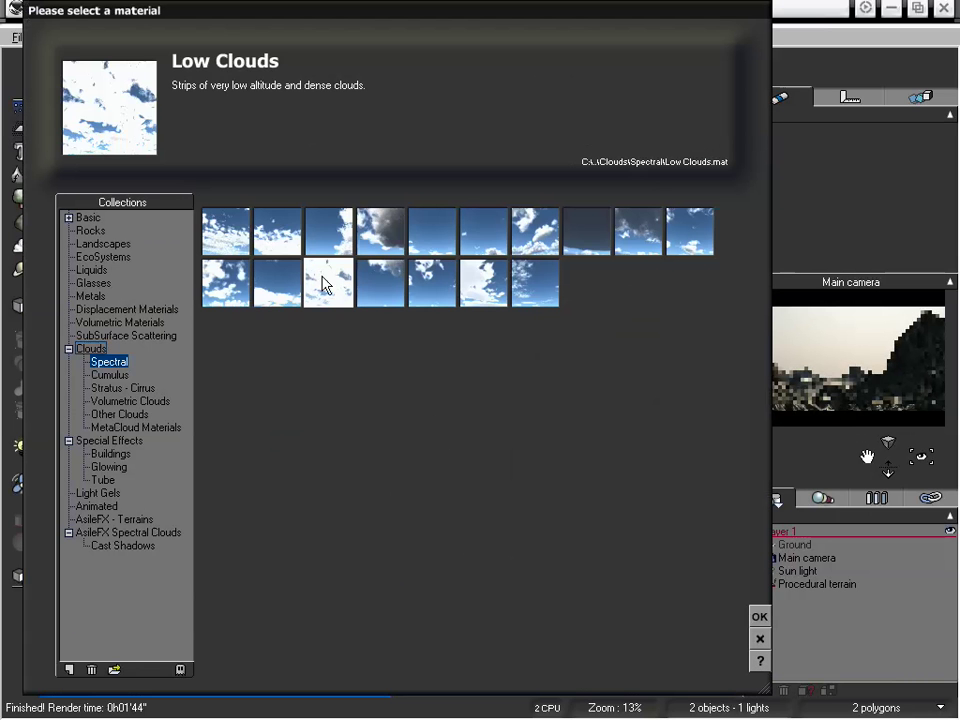
{"action": "left_click", "coordinate": [478, 285]}
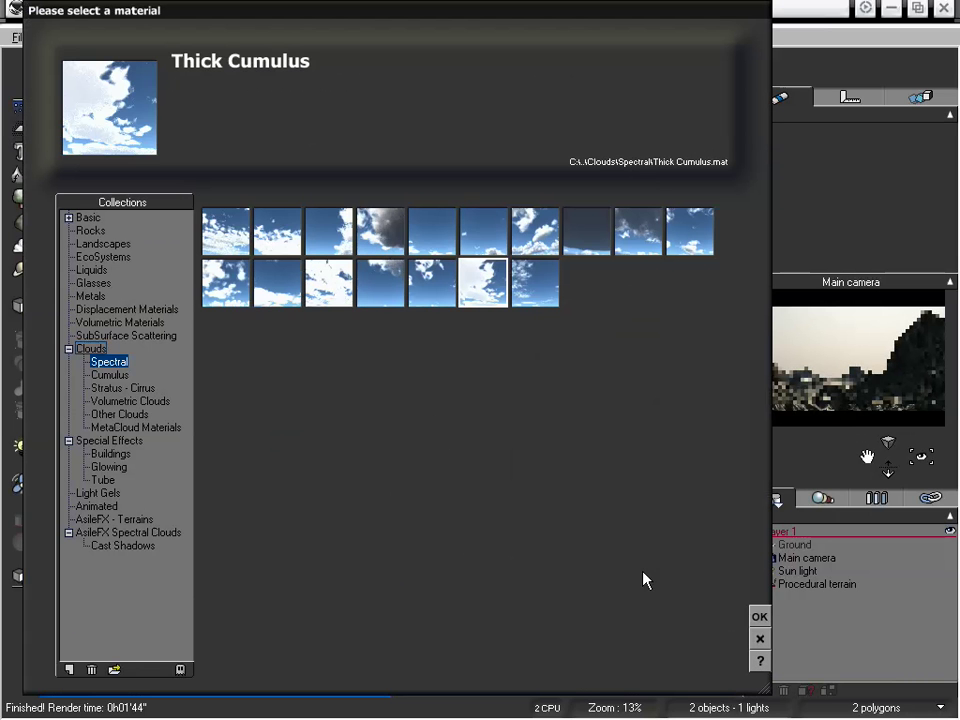
{"action": "left_click", "coordinate": [759, 617]}
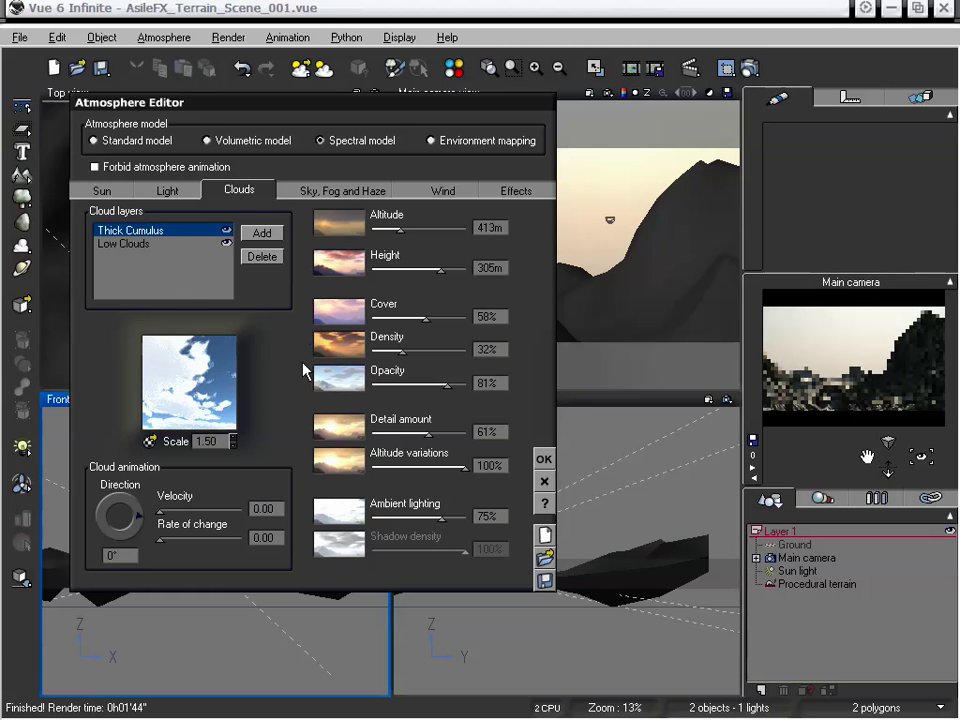
Move the atmosphere settings aside and check the Thick Cumulus layer's altitude above the terrain in the zoomed-out front view
{"action": "left_click_drag", "start_coordinate": [379, 109], "coordinate": [738, 126]}
{"action": "left_click", "coordinate": [559, 68]}
{"action": "left_click", "coordinate": [559, 68]}
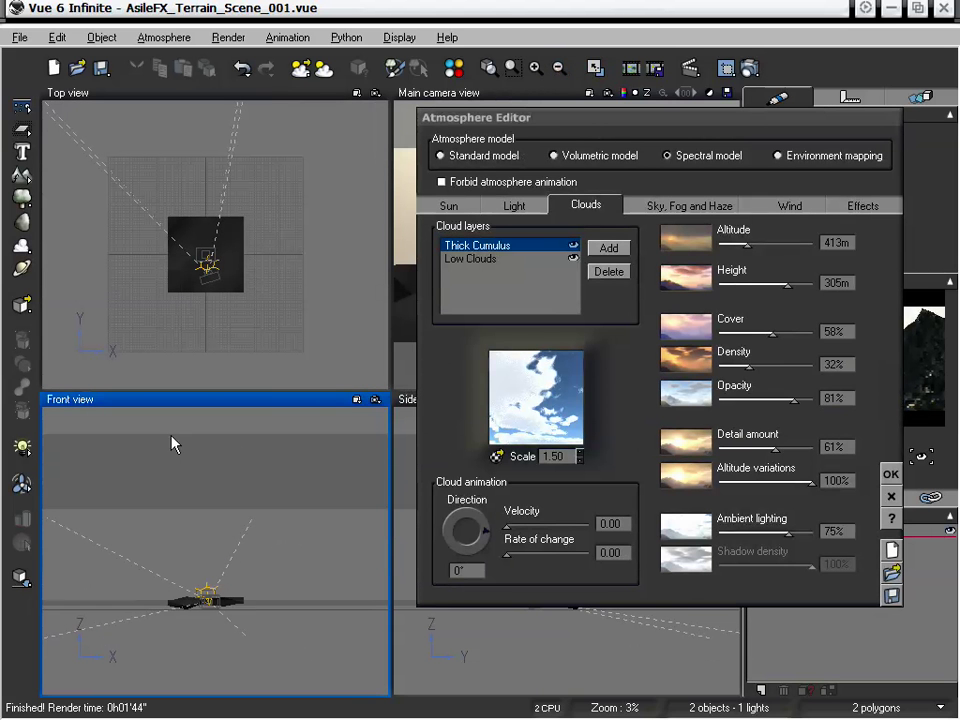
Lower the Thick Cumulus cloud layer's altitude to 150 m, checking its position over the terrain in the front view
{"action": "left_click_drag", "start_coordinate": [595, 128], "coordinate": [482, 121]}
{"action": "left_click_drag", "start_coordinate": [634, 236], "coordinate": [622, 237]}
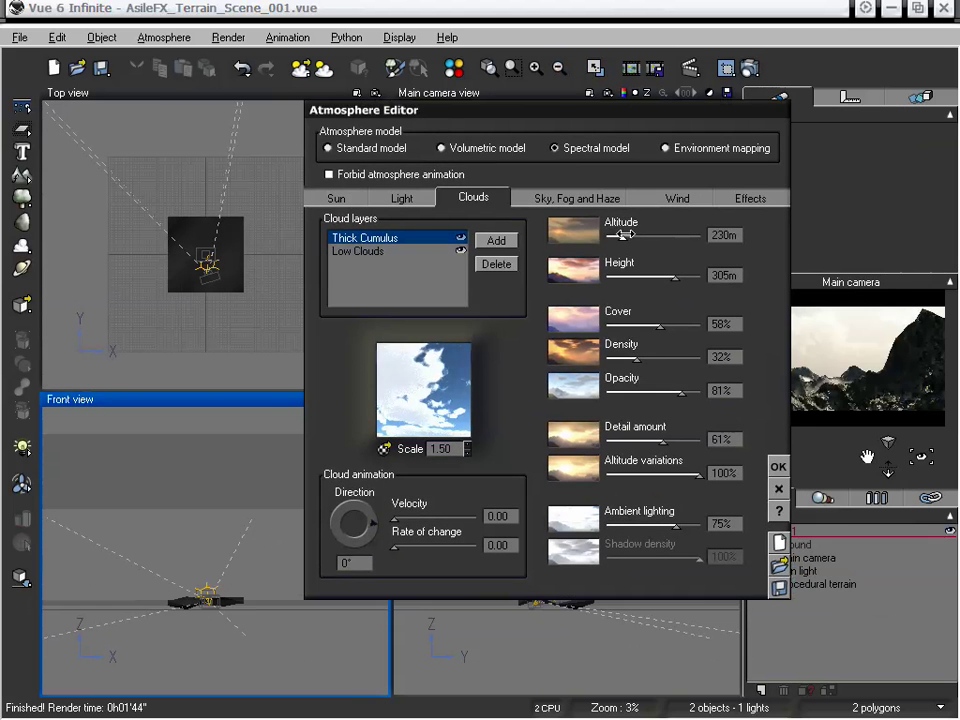
{"action": "right_click", "coordinate": [170, 542]}
{"action": "left_click", "coordinate": [144, 531]}
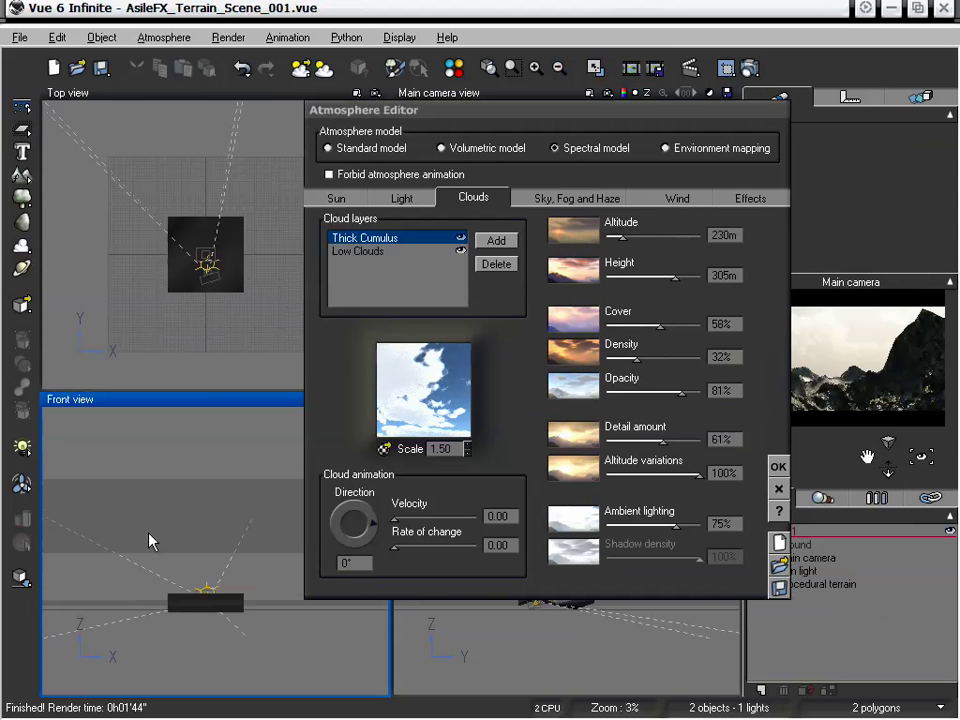
{"action": "left_click_drag", "start_coordinate": [628, 237], "coordinate": [585, 240]}
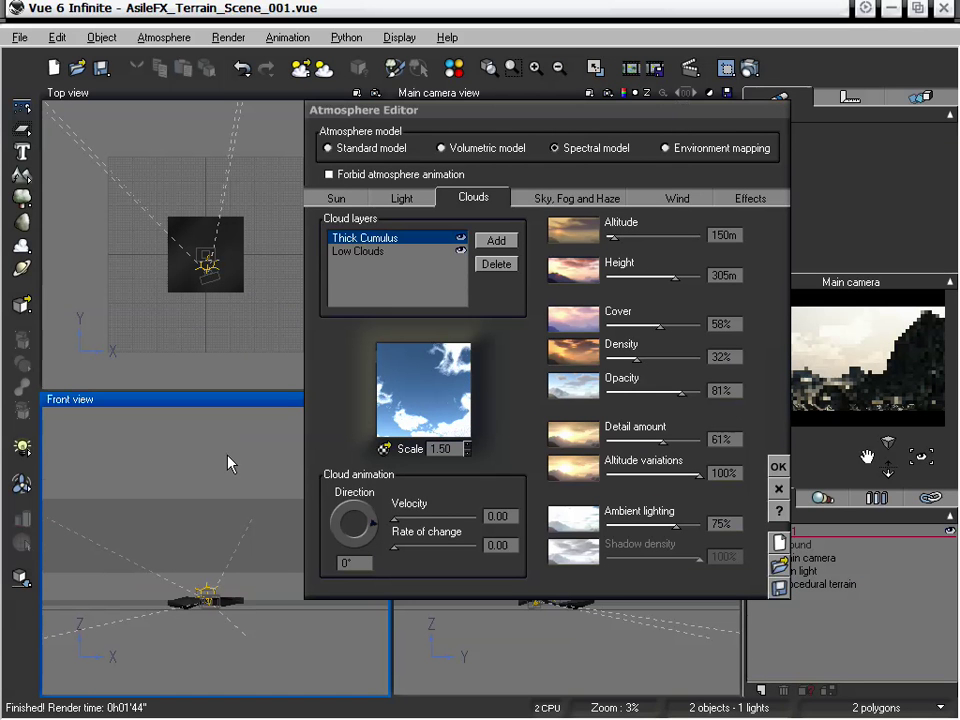
Set the Thick Cumulus layer's ambient lighting to 4%, altitude variations to 72% and density to 79%
{"action": "left_click_drag", "start_coordinate": [520, 109], "coordinate": [331, 72]}
{"action": "left_click_drag", "start_coordinate": [488, 489], "coordinate": [425, 488]}
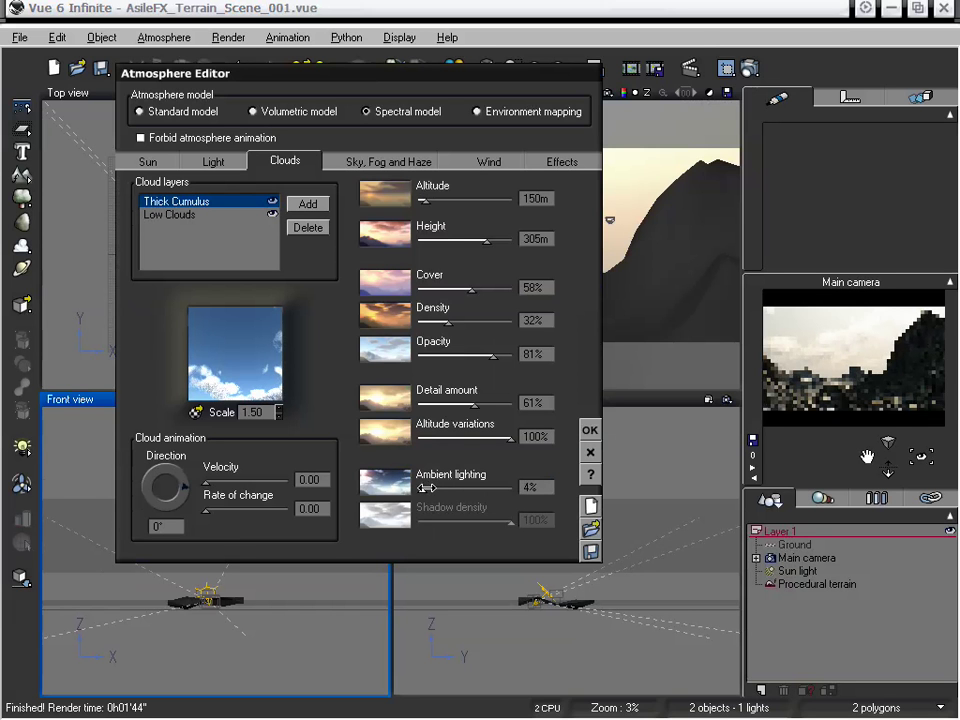
{"action": "left_click_drag", "start_coordinate": [513, 437], "coordinate": [487, 440]}
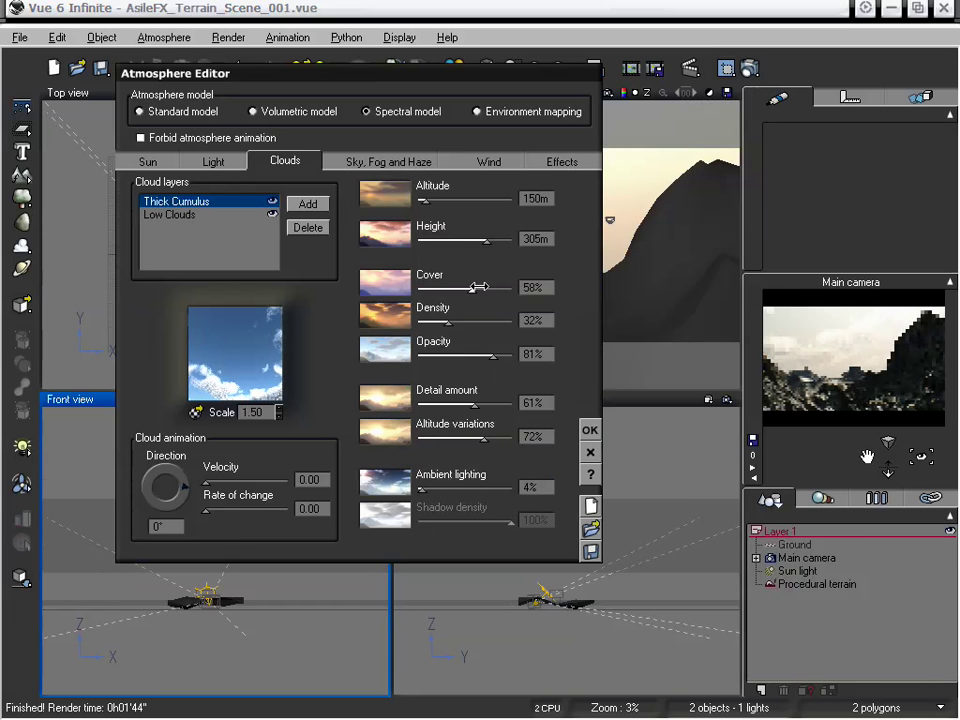
{"action": "left_click_drag", "start_coordinate": [448, 322], "coordinate": [491, 321]}
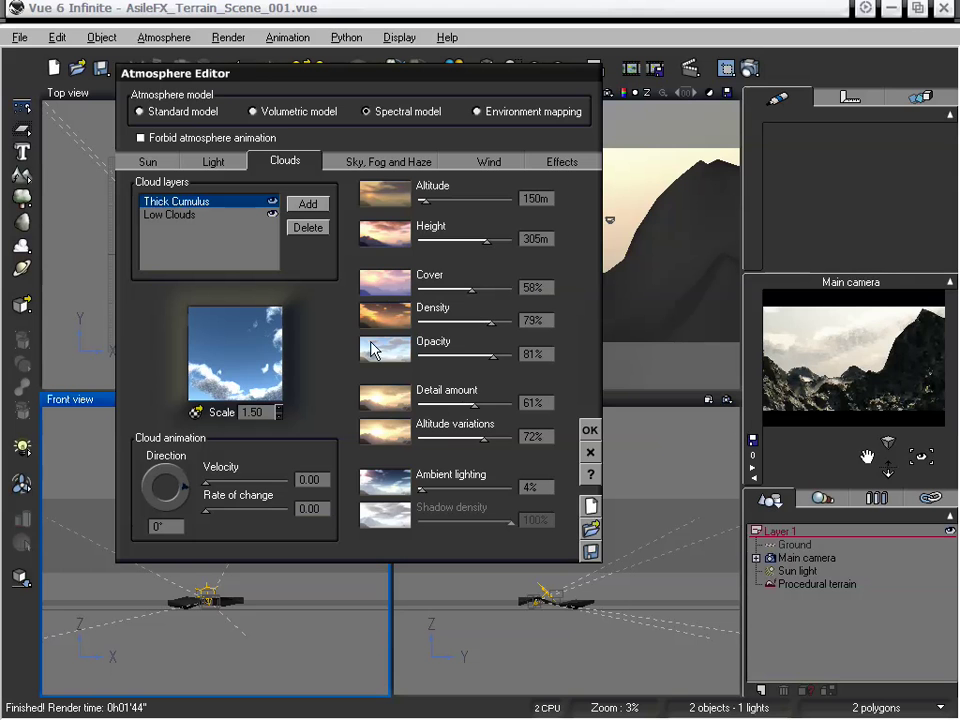
Reduce the Thick Cumulus cloud layer's scale to 1.00
{"action": "left_click", "coordinate": [279, 416]}
{"action": "left_click", "coordinate": [279, 416]}
{"action": "left_click", "coordinate": [279, 416]}
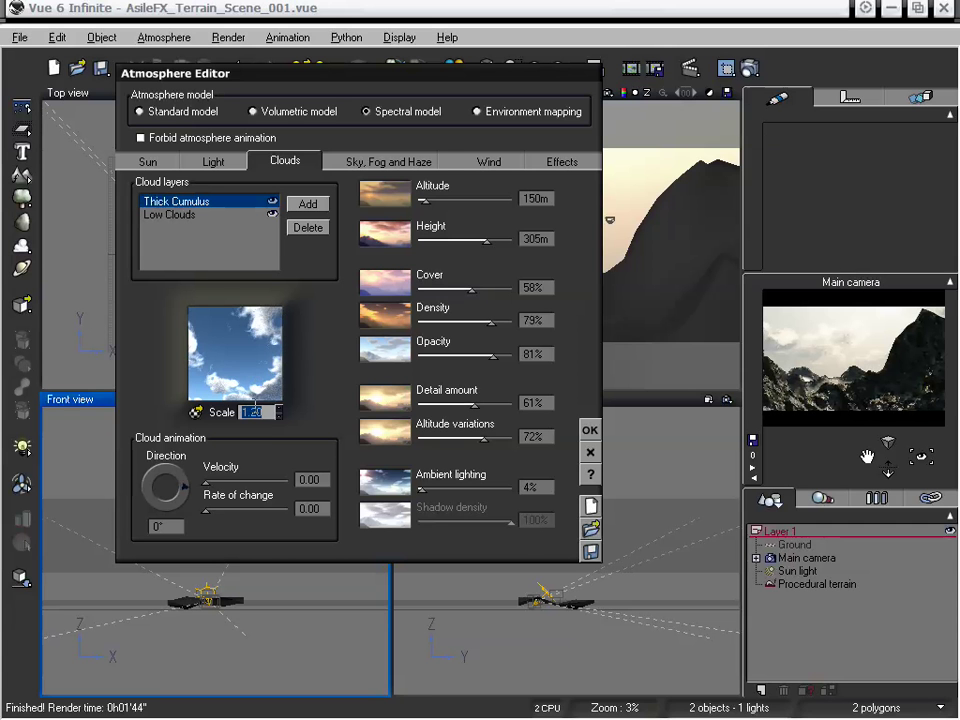
{"action": "left_click_drag", "start_coordinate": [279, 412], "coordinate": [282, 427]}
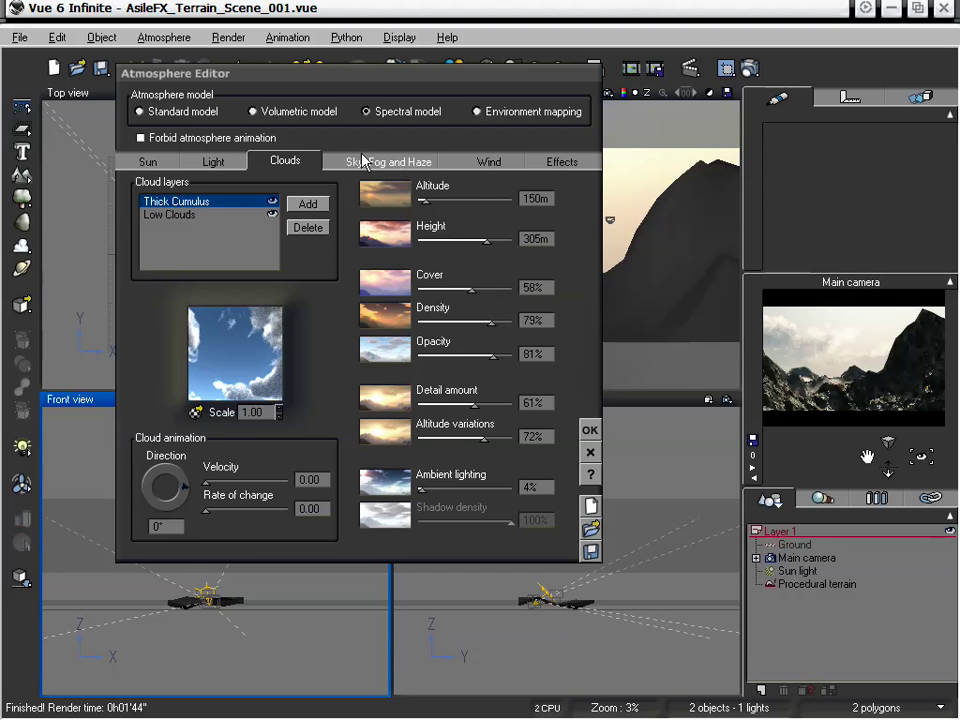
Set the sky's decay amount to 90% and its decay mean altitude to 7.383 km
{"action": "left_click", "coordinate": [389, 164]}
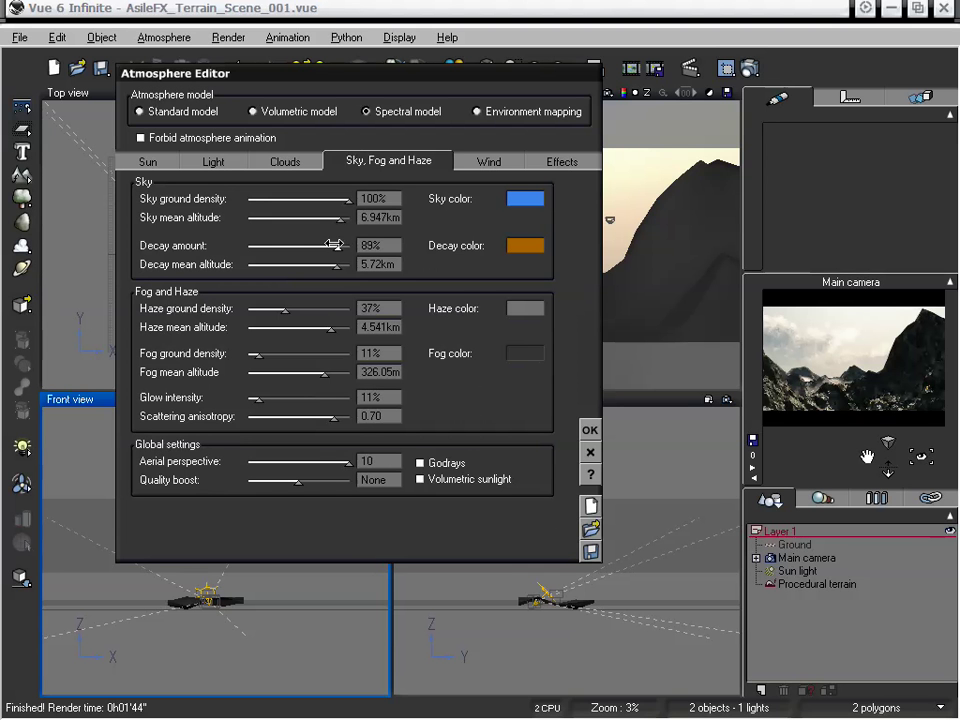
{"action": "left_click_drag", "start_coordinate": [334, 244], "coordinate": [333, 244]}
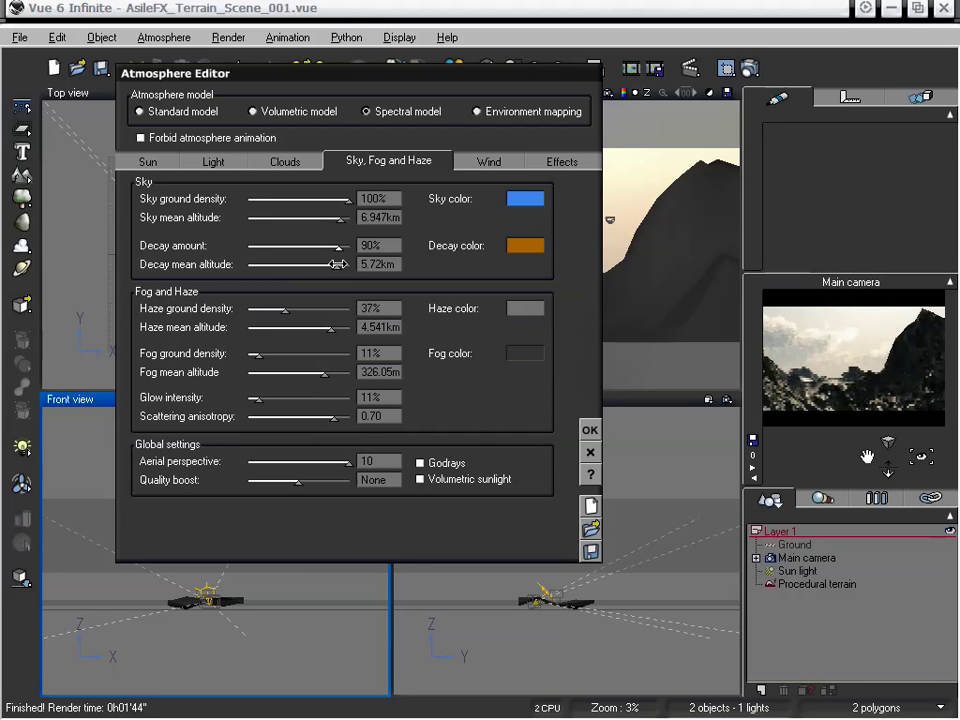
{"action": "left_click_drag", "start_coordinate": [343, 264], "coordinate": [344, 264]}
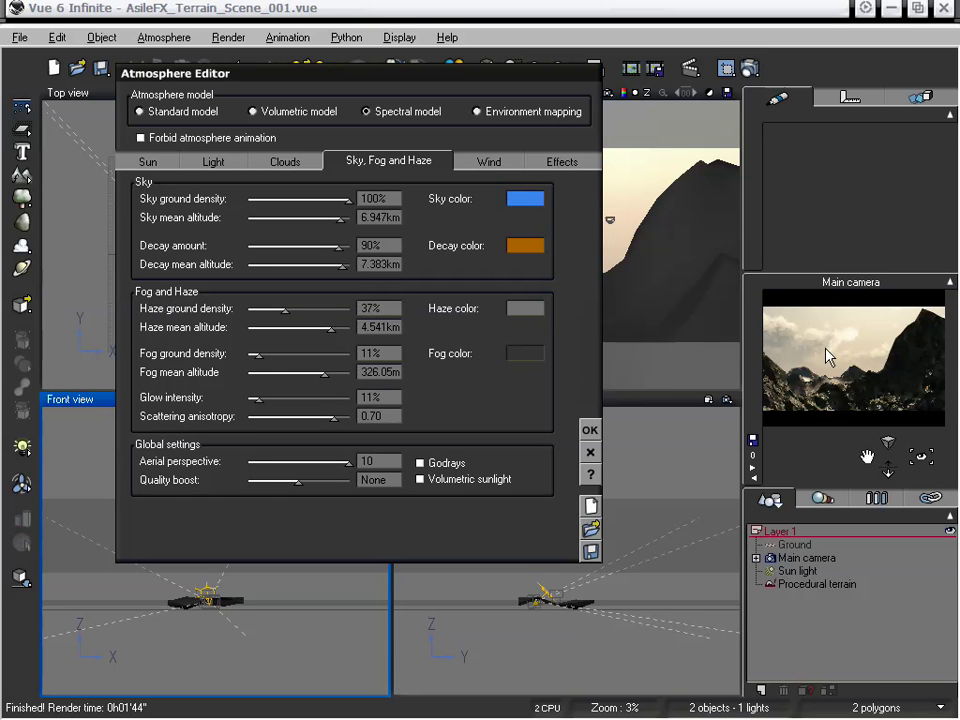
Raise the Thick Cumulus cloud layer's detail amount to 79%
{"action": "left_click", "coordinate": [285, 161]}
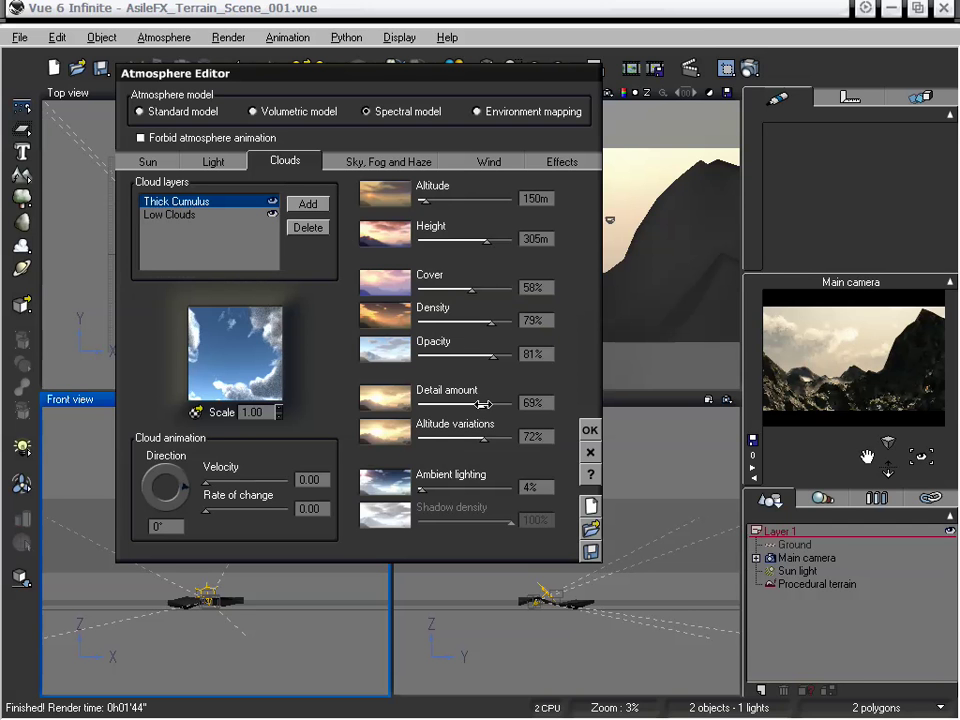
{"action": "left_click_drag", "start_coordinate": [482, 404], "coordinate": [486, 404]}
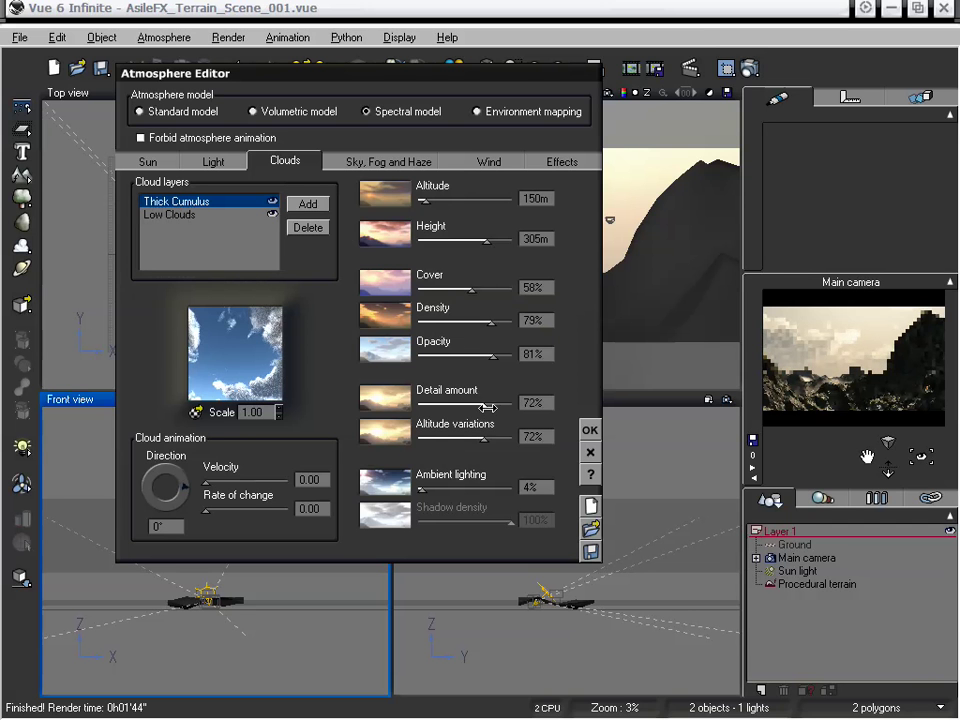
{"action": "left_click_drag", "start_coordinate": [485, 403], "coordinate": [492, 404]}
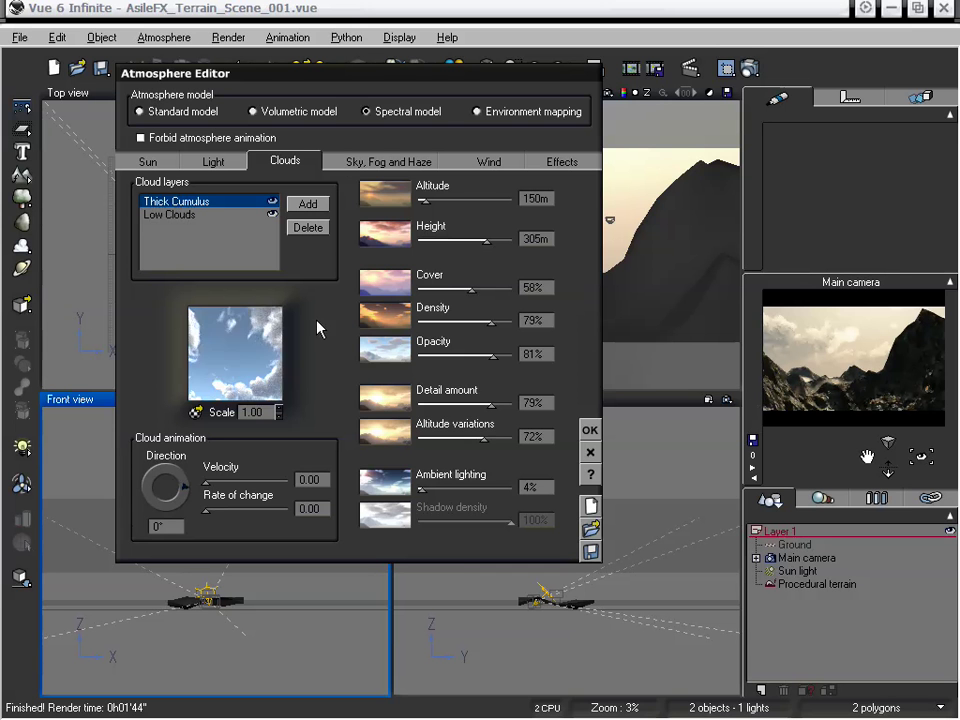
Enable godrays in the atmosphere and make the Thick Cumulus cloud material cast shadows
{"action": "left_click", "coordinate": [386, 163]}
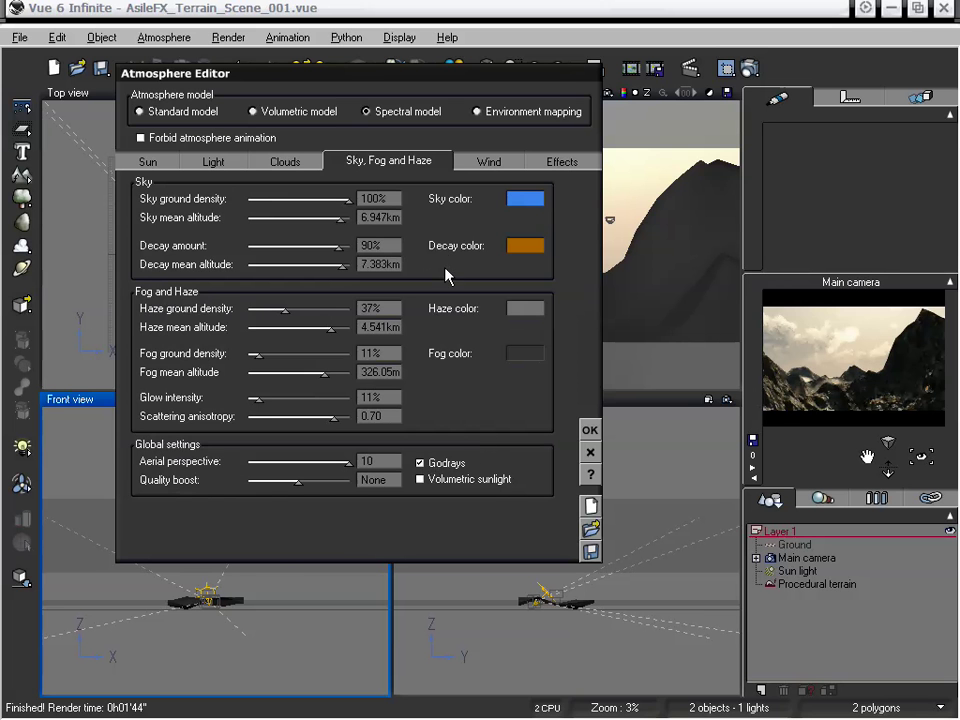
{"action": "left_click", "coordinate": [266, 163]}
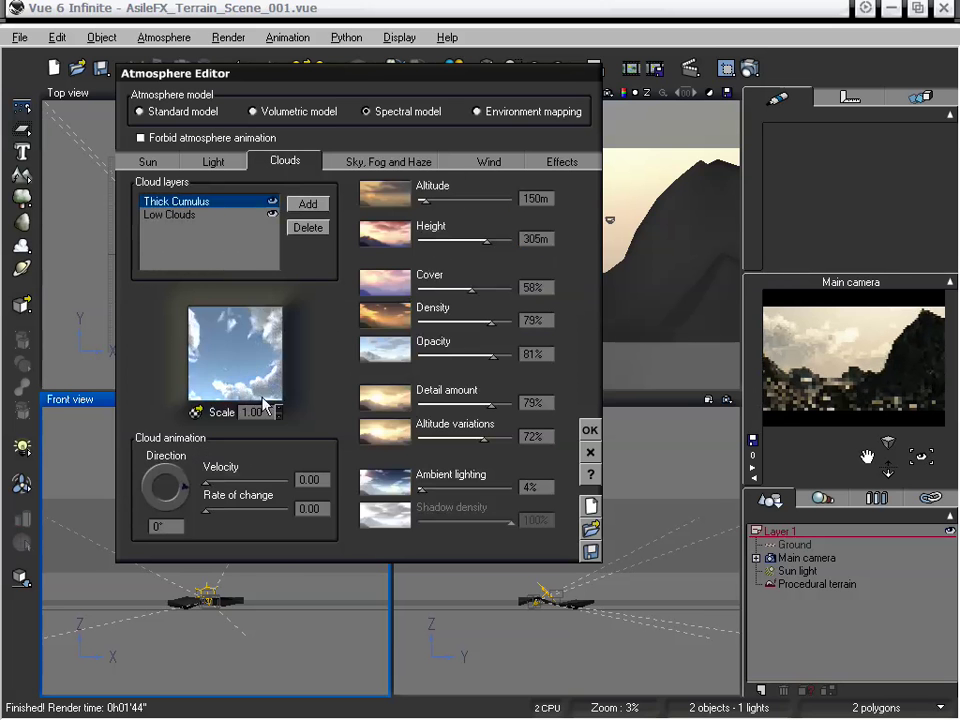
{"action": "right_click", "coordinate": [251, 364]}
{"action": "left_click", "coordinate": [268, 368]}
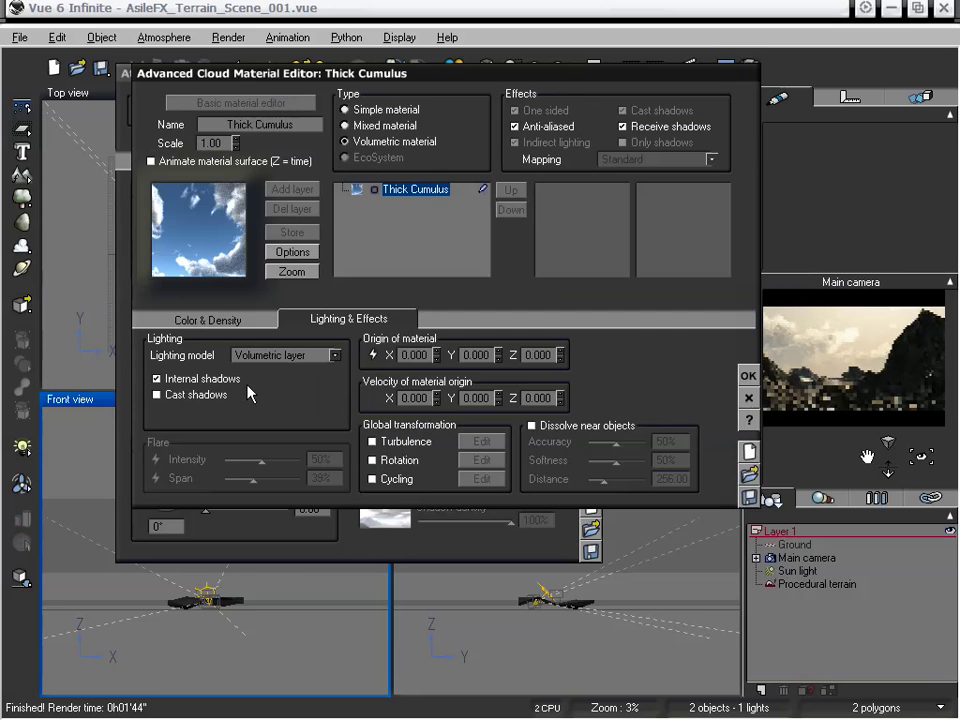
{"action": "left_click", "coordinate": [157, 395]}
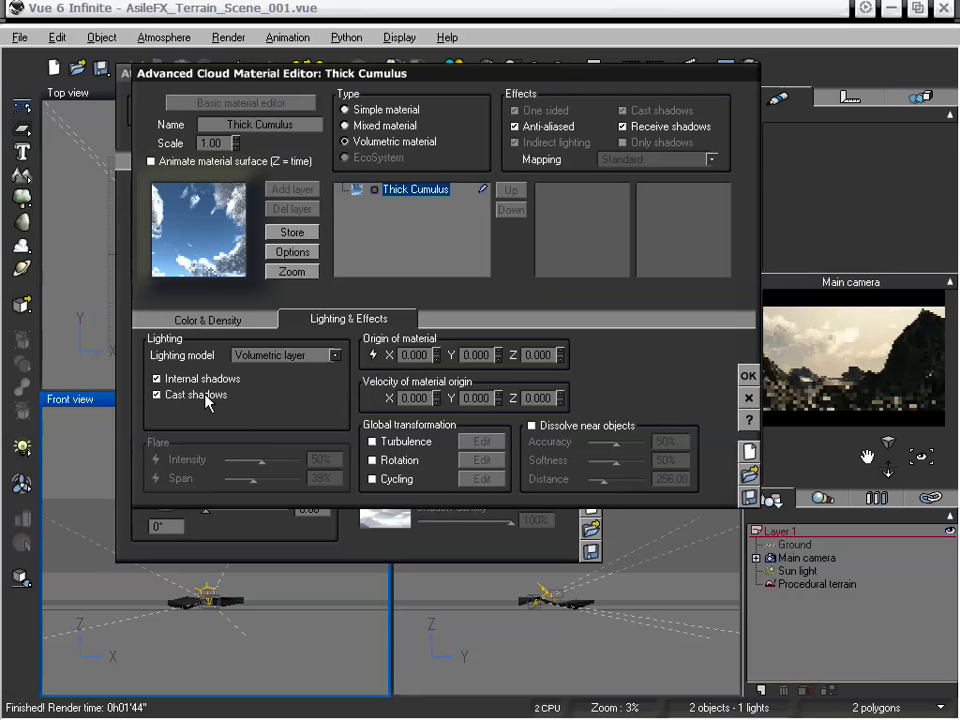
{"action": "left_click", "coordinate": [750, 378]}
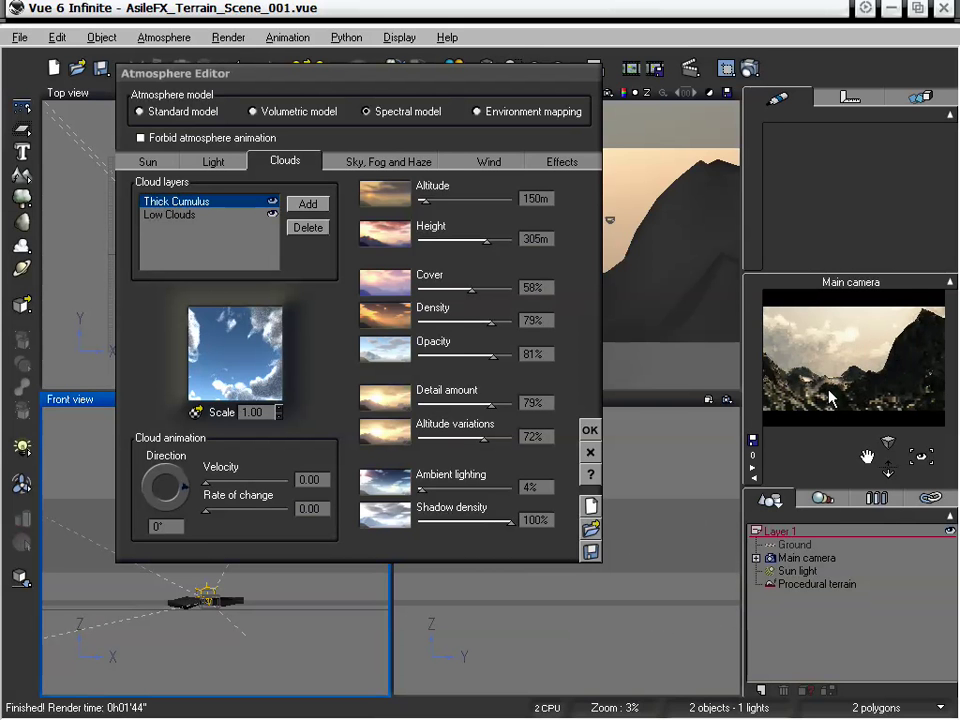
Set the haze's glow intensity to 15% and scattering anisotropy to 0.85
{"action": "left_click", "coordinate": [385, 164]}
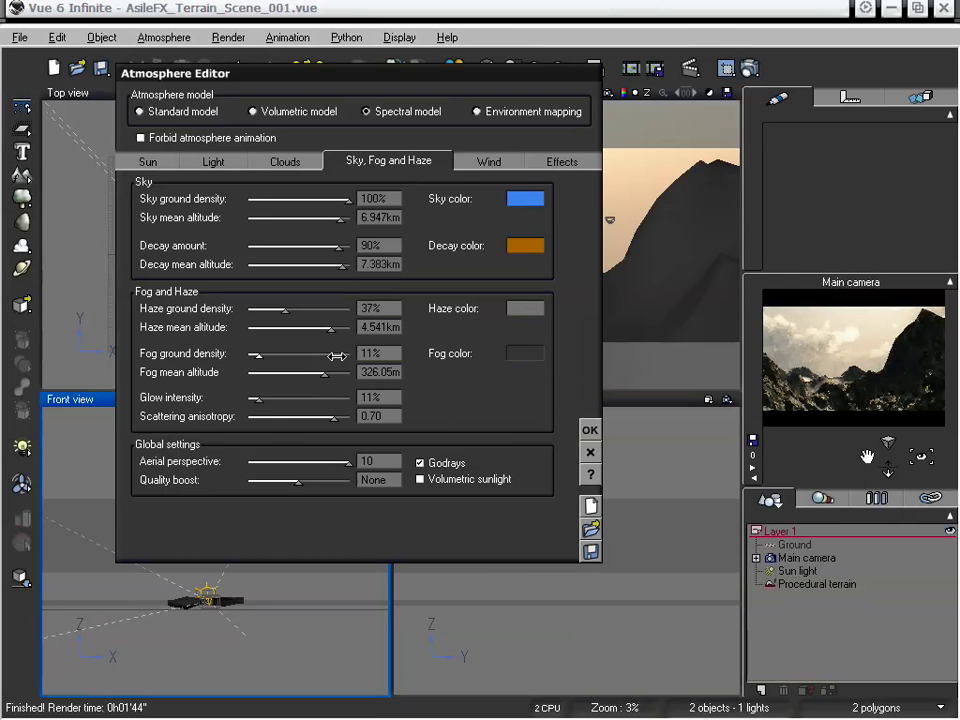
{"action": "left_click_drag", "start_coordinate": [258, 401], "coordinate": [266, 401]}
{"action": "left_click_drag", "start_coordinate": [334, 416], "coordinate": [346, 424]}
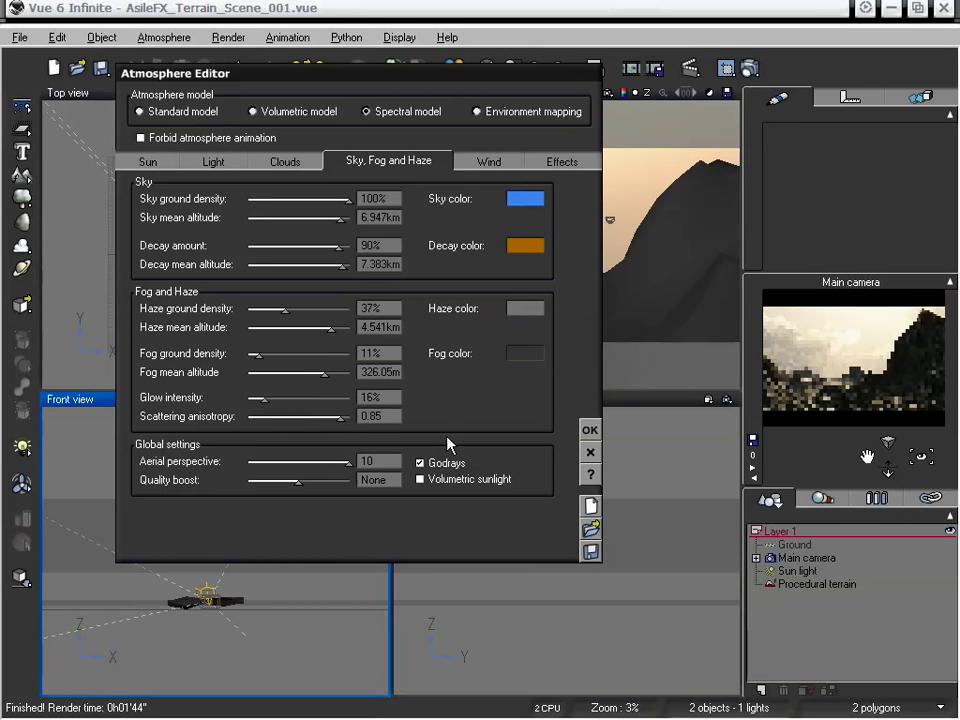
{"action": "left_click_drag", "start_coordinate": [267, 397], "coordinate": [259, 397]}
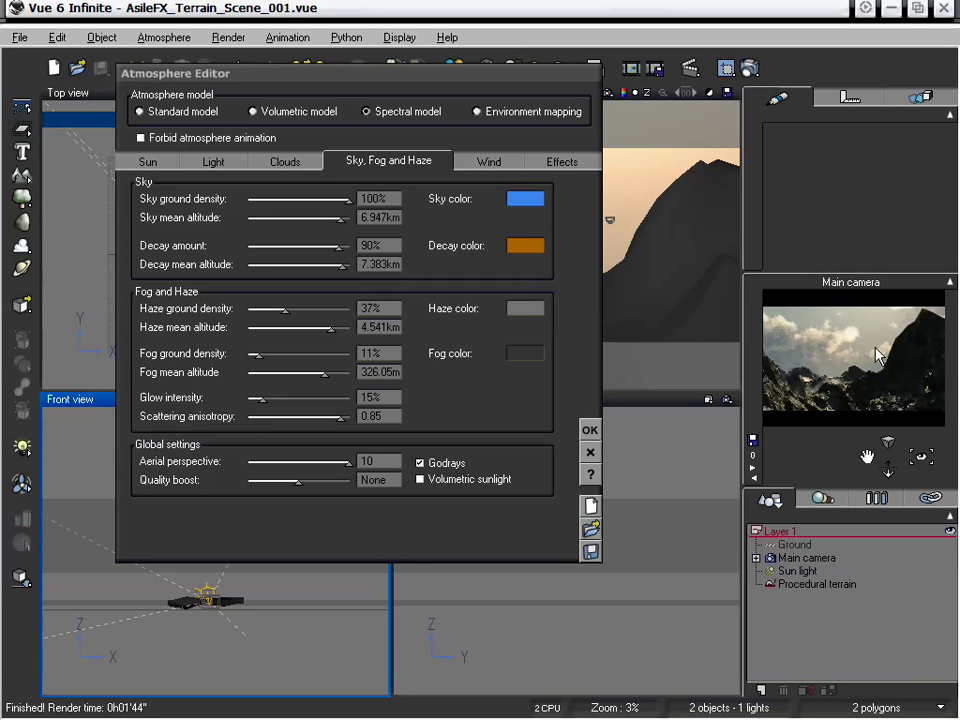
{"action": "right_click", "coordinate": [819, 418]}
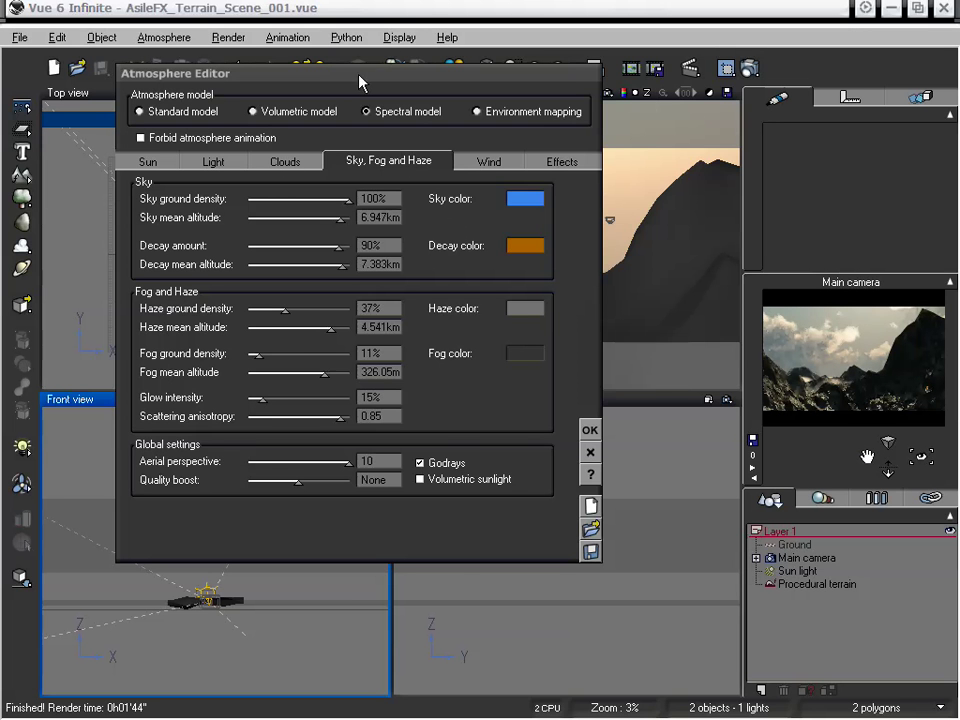
Increase the Low Clouds layer's height to 29.4 m
{"action": "left_click_drag", "start_coordinate": [366, 80], "coordinate": [439, 71]}
{"action": "left_click", "coordinate": [381, 152]}
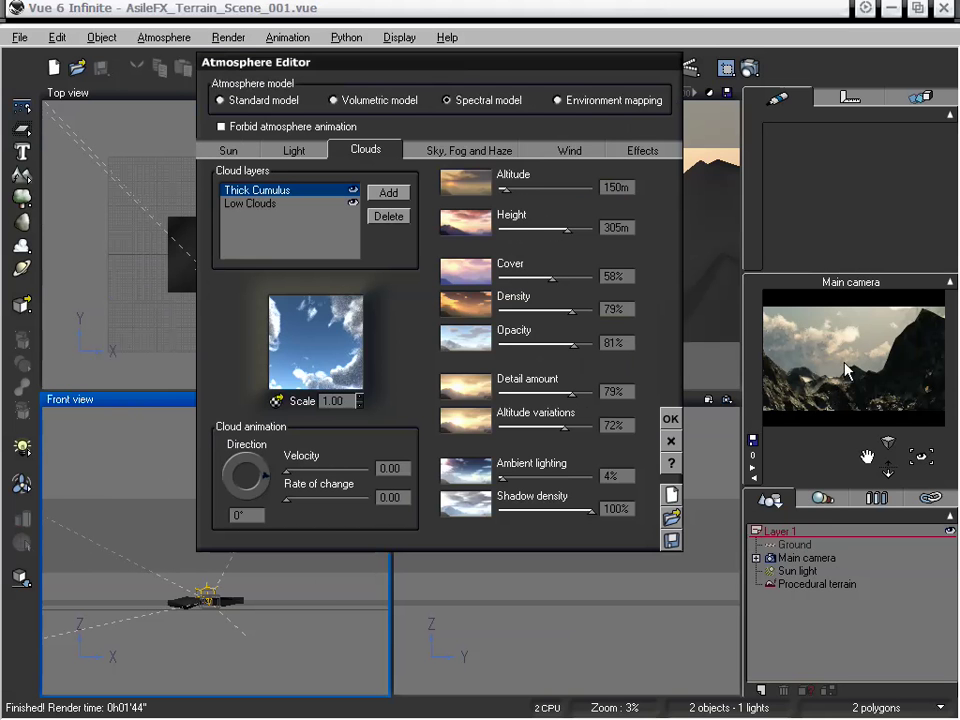
{"action": "left_click", "coordinate": [272, 203]}
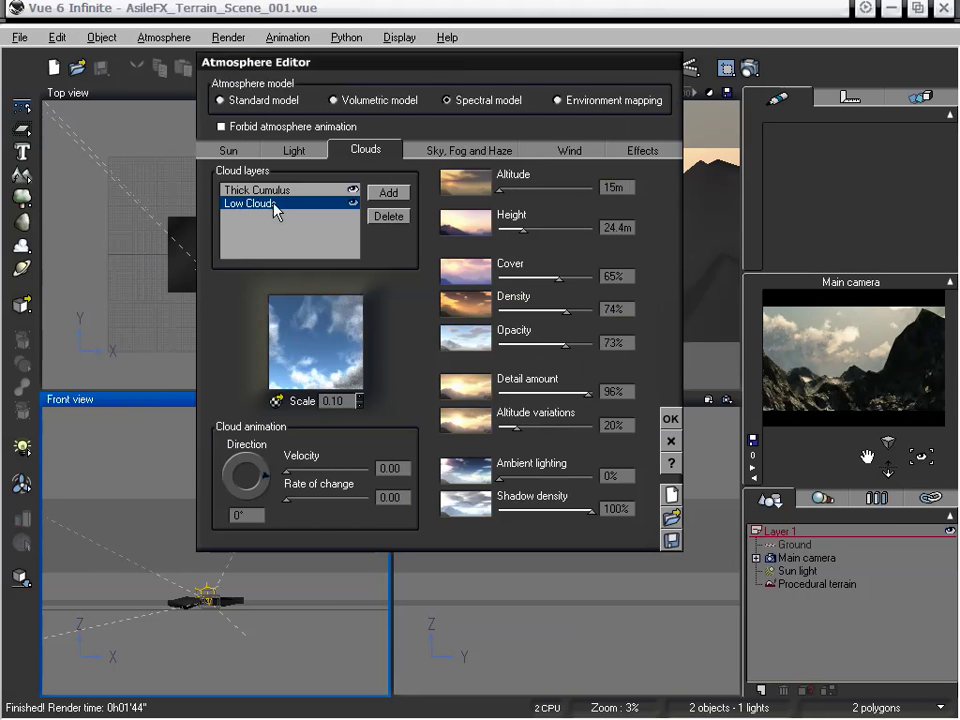
{"action": "left_click_drag", "start_coordinate": [522, 228], "coordinate": [527, 228]}
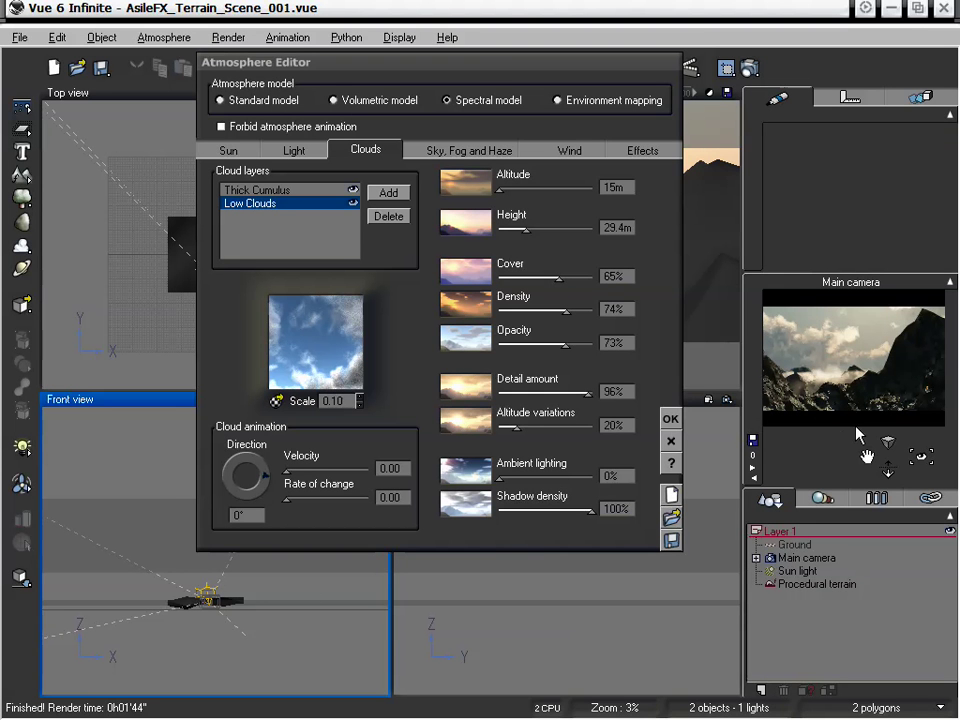
Change the sky color to a deeper blue with red 24, green 122 and blue 210, and check the preview
{"action": "left_click", "coordinate": [465, 150]}
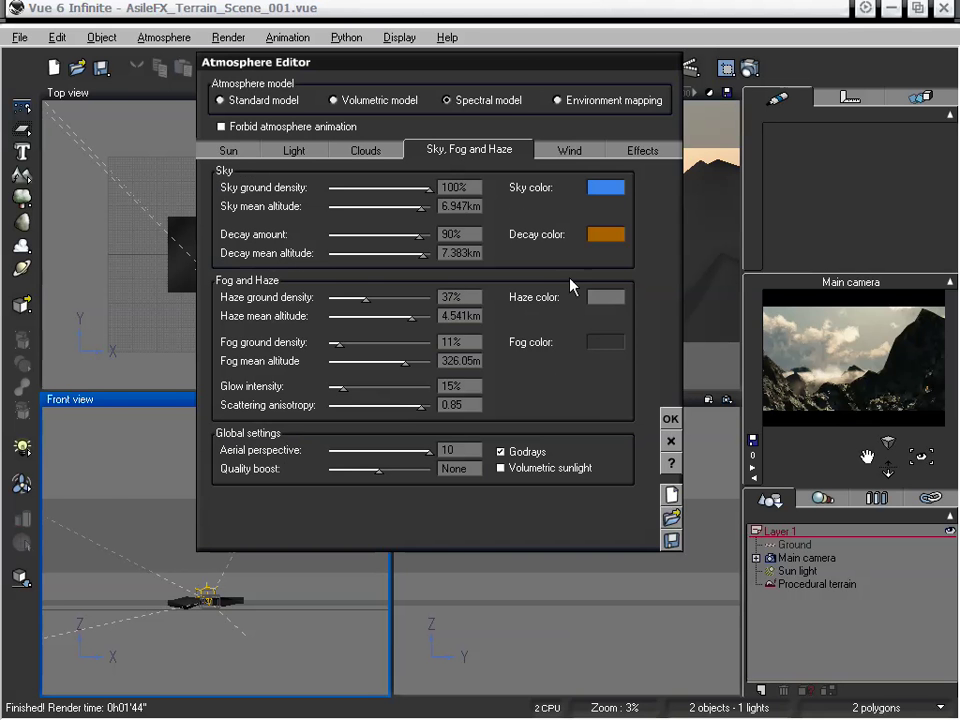
{"action": "left_click_drag", "start_coordinate": [520, 64], "coordinate": [449, 56]}
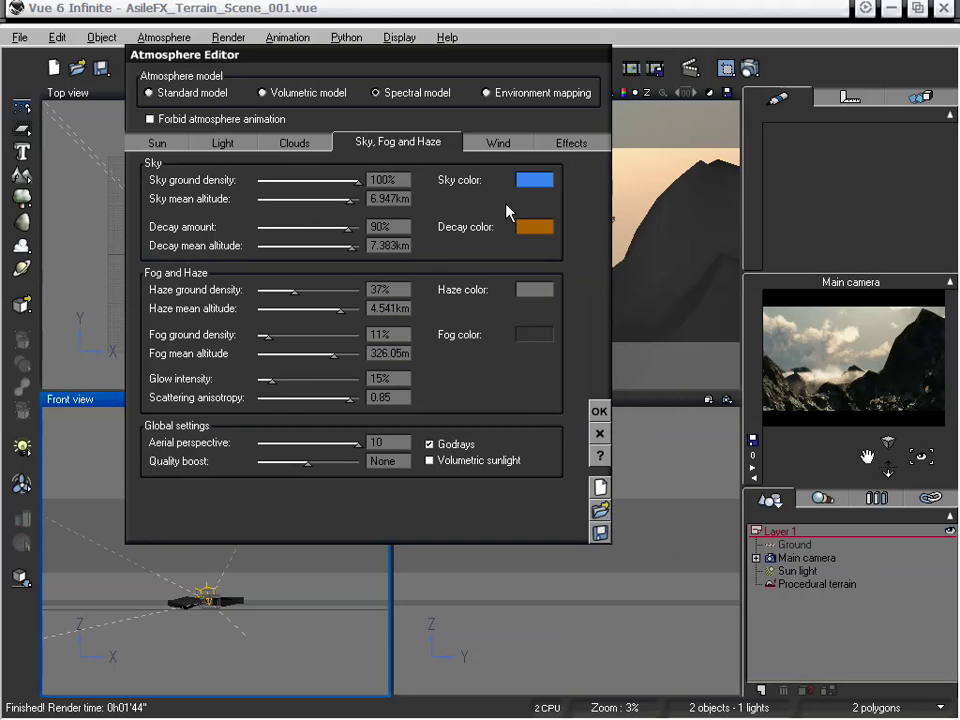
{"action": "right_click", "coordinate": [538, 181]}
{"action": "left_click", "coordinate": [556, 184]}
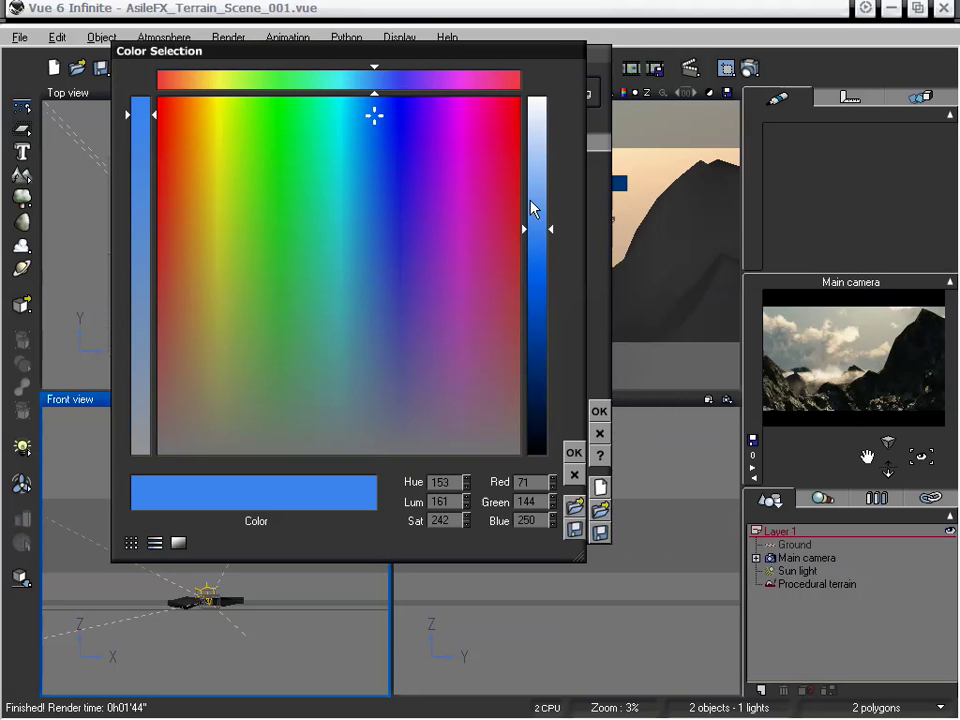
{"action": "left_click_drag", "start_coordinate": [545, 245], "coordinate": [547, 296]}
{"action": "left_click_drag", "start_coordinate": [370, 130], "coordinate": [366, 181]}
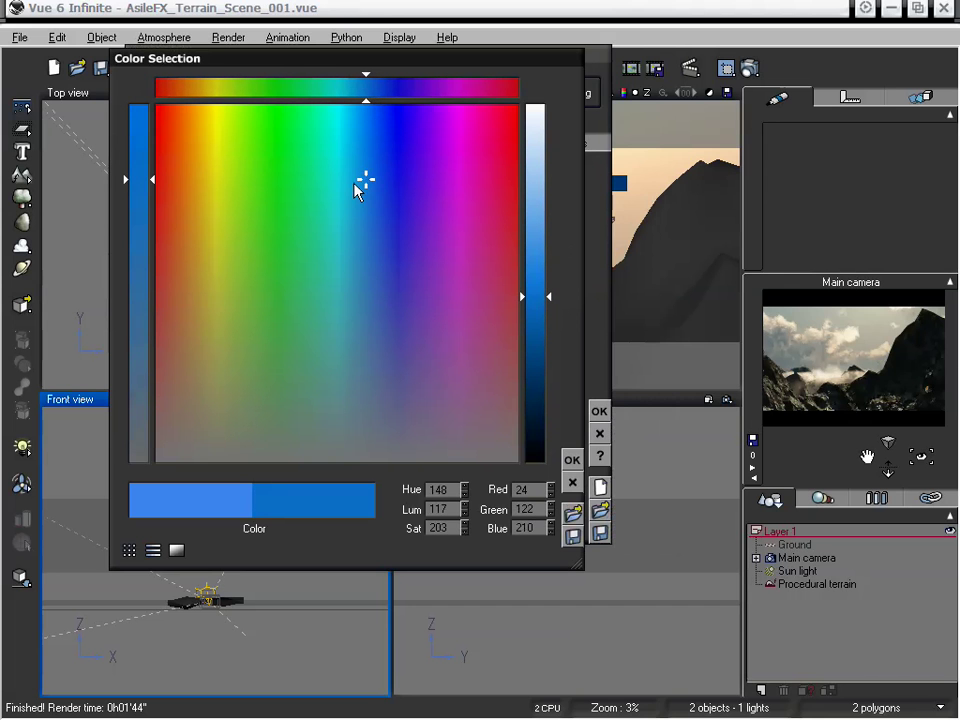
{"action": "left_click", "coordinate": [574, 461]}
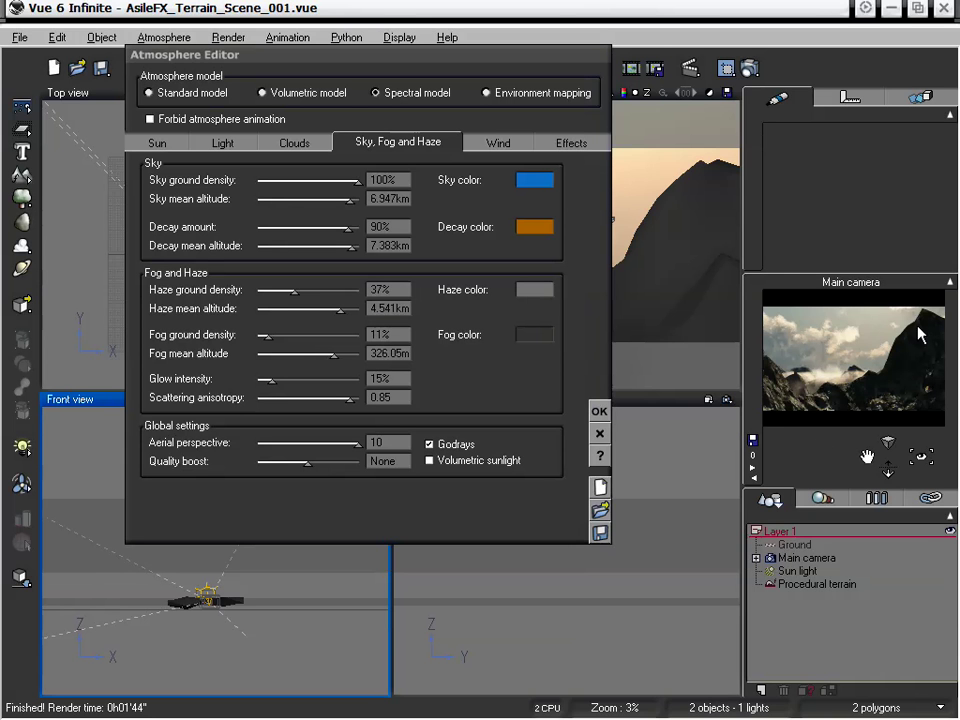
{"action": "right_click", "coordinate": [868, 402]}
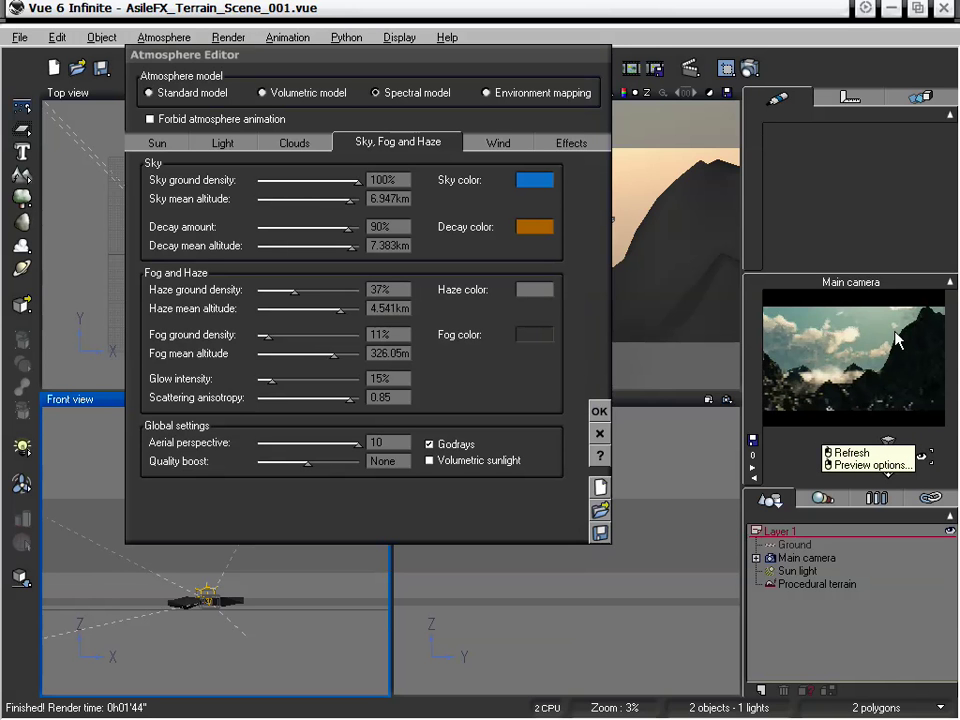
Try a violet-blue sky color with red 86, green 70 and blue 239
{"action": "right_click", "coordinate": [523, 181]}
{"action": "left_click", "coordinate": [545, 191]}
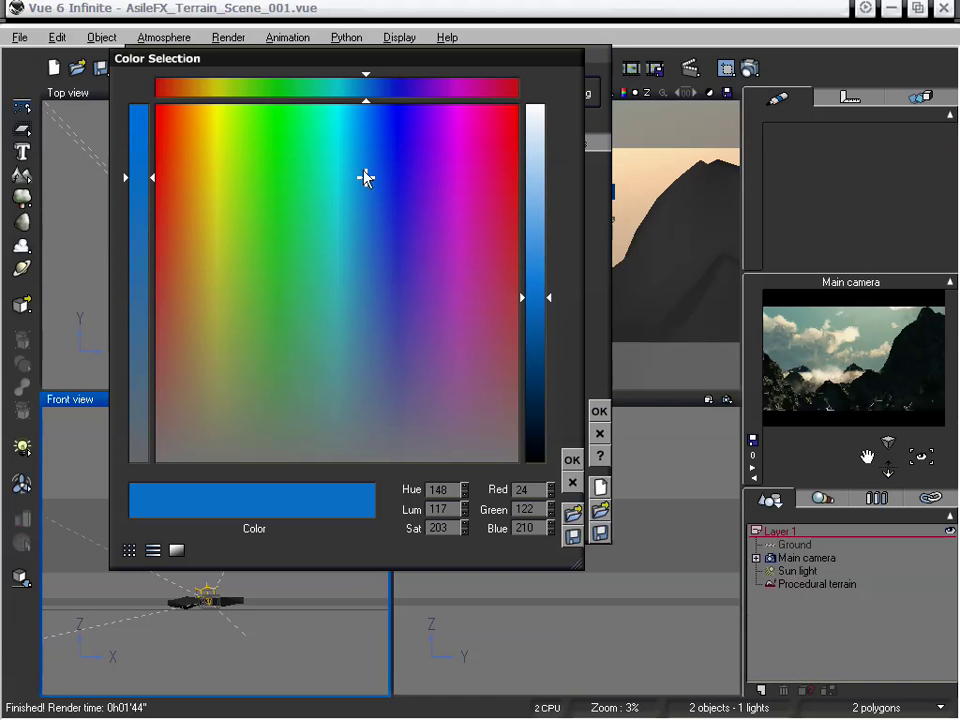
{"action": "left_click", "coordinate": [413, 158]}
{"action": "left_click", "coordinate": [540, 222]}
{"action": "left_click_drag", "start_coordinate": [425, 210], "coordinate": [414, 189]}
{"action": "left_click_drag", "start_coordinate": [544, 218], "coordinate": [543, 245]}
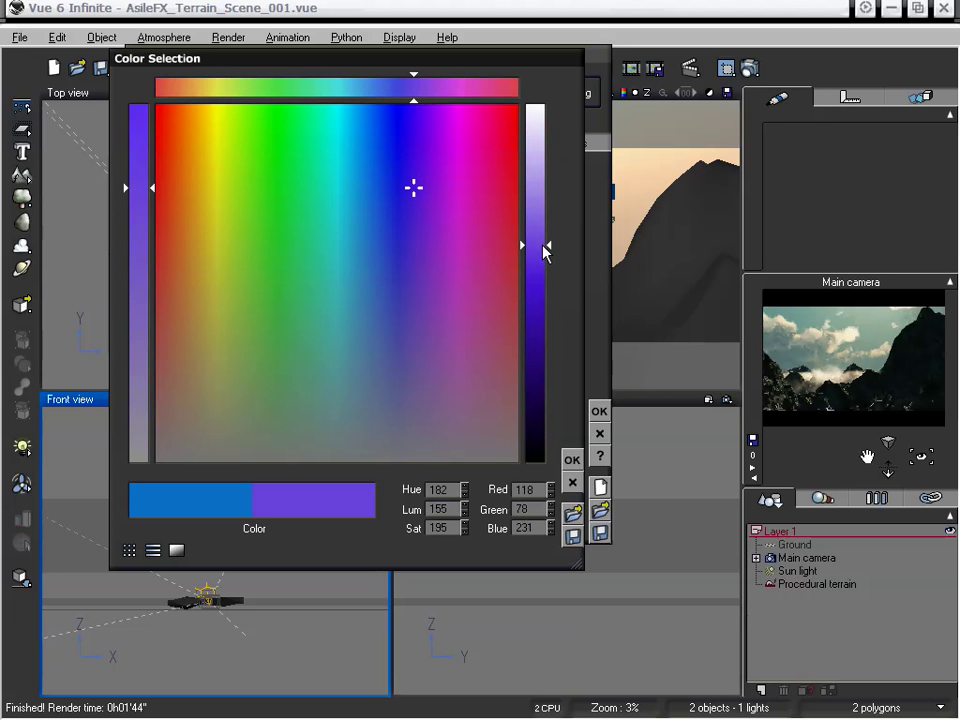
{"action": "left_click_drag", "start_coordinate": [418, 191], "coordinate": [404, 164]}
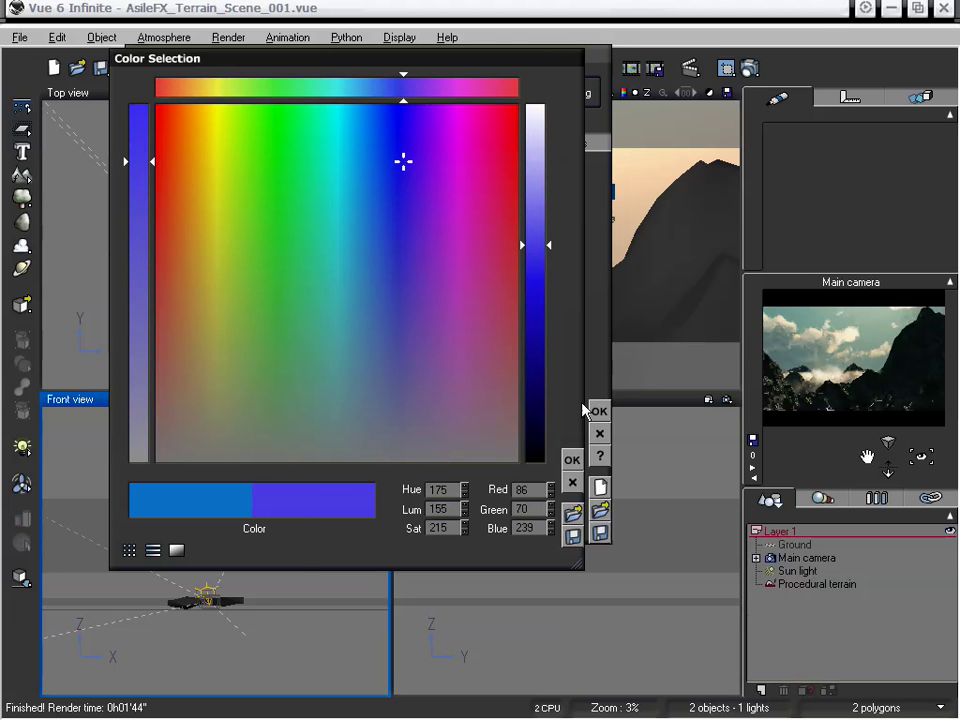
{"action": "left_click", "coordinate": [575, 462]}
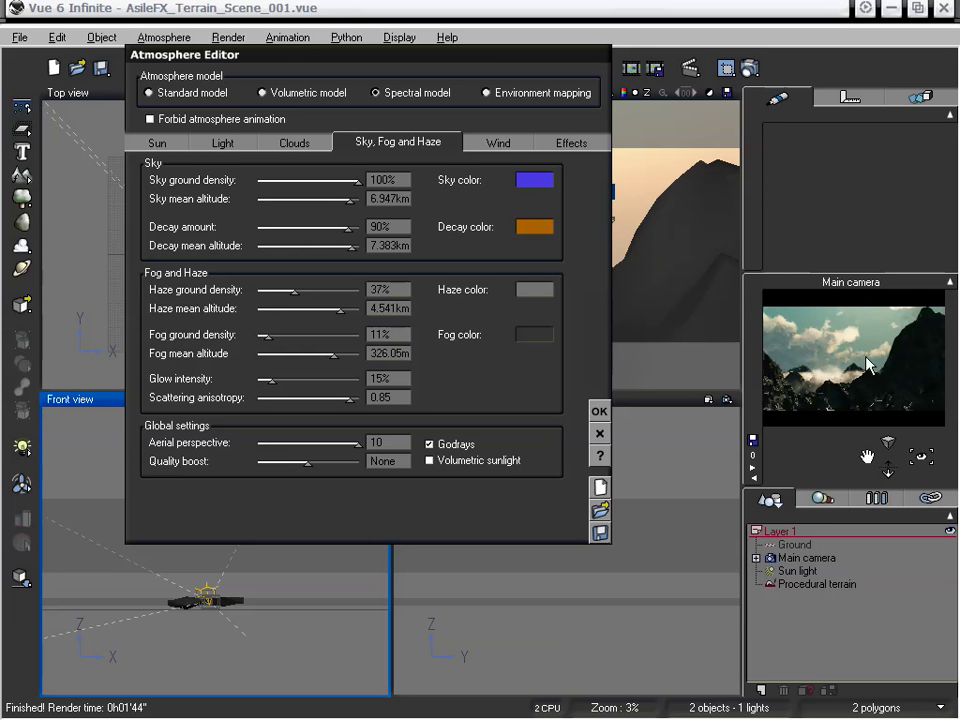
Shift the sky color from violet toward blue, with red 49, green 97 and blue 243
{"action": "left_click", "coordinate": [538, 226]}
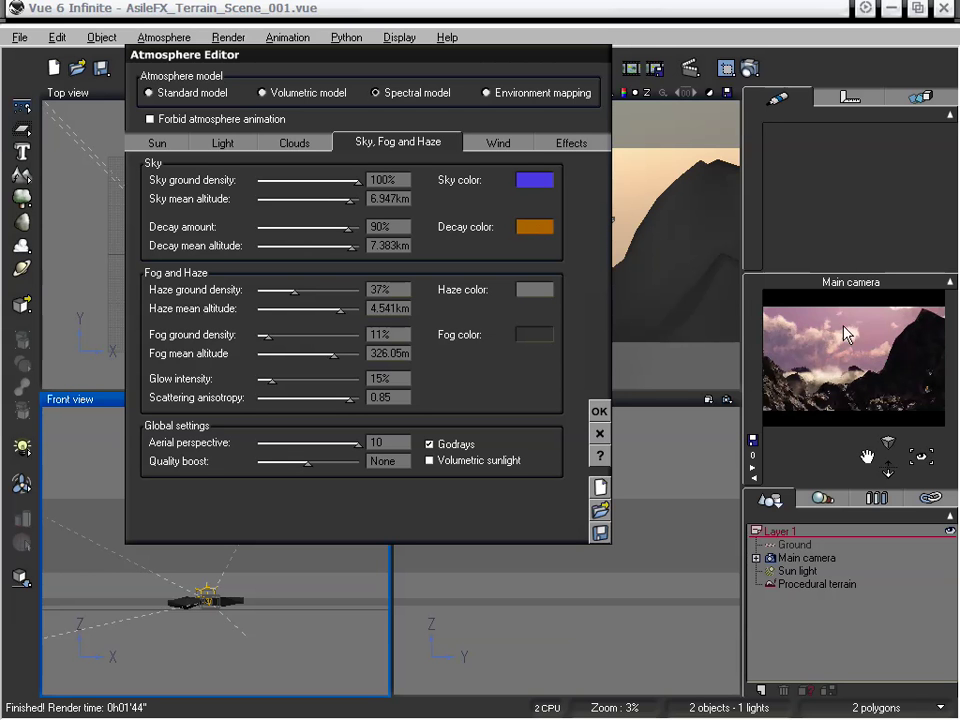
{"action": "right_click", "coordinate": [543, 228]}
{"action": "left_click", "coordinate": [561, 210]}
{"action": "right_click", "coordinate": [537, 180]}
{"action": "left_click", "coordinate": [565, 188]}
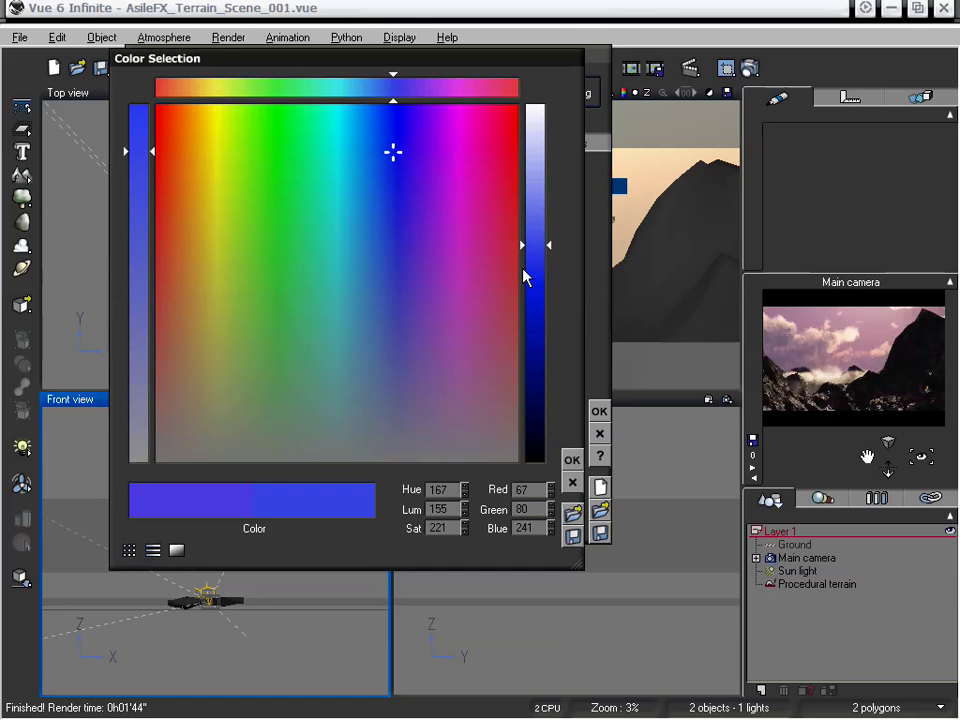
{"action": "left_click", "coordinate": [379, 137]}
{"action": "left_click_drag", "start_coordinate": [379, 137], "coordinate": [383, 141]}
{"action": "left_click_drag", "start_coordinate": [546, 251], "coordinate": [547, 262]}
{"action": "left_click", "coordinate": [572, 460]}
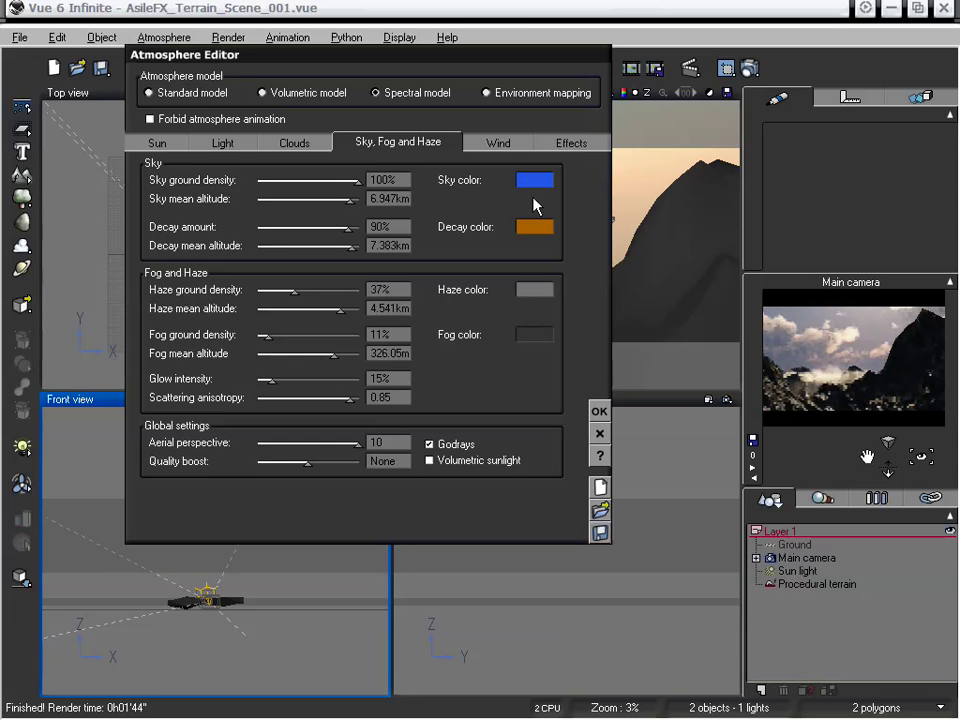
Darken the decay color to brown with red 127, green 71 and blue 9, and set the decay amount to 95%
{"action": "left_click", "coordinate": [545, 230]}
{"action": "left_click_drag", "start_coordinate": [191, 120], "coordinate": [188, 156]}
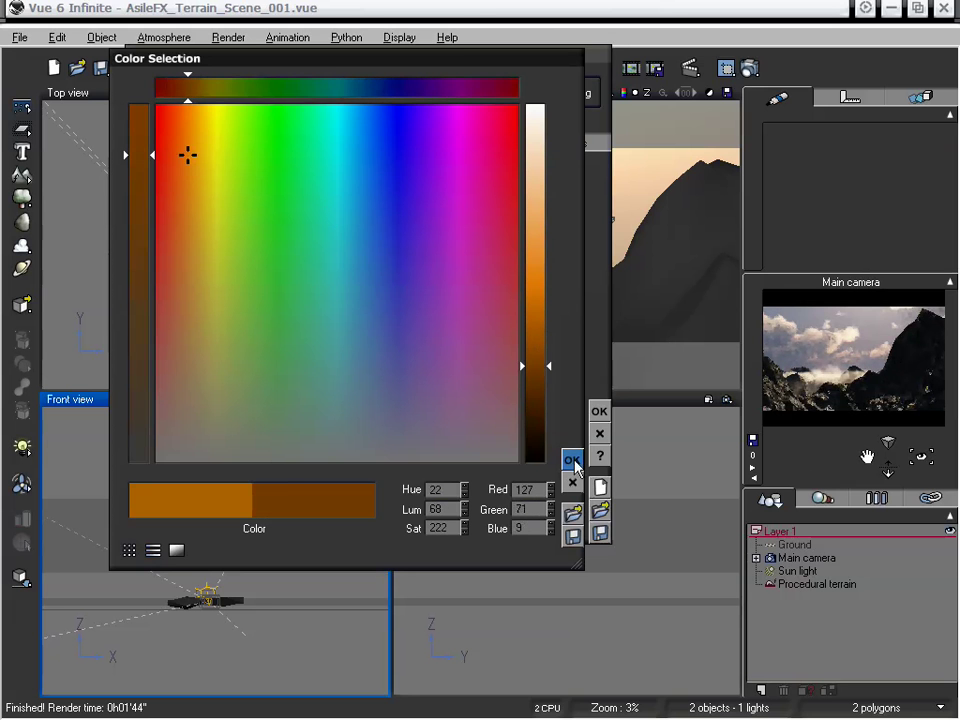
{"action": "left_click", "coordinate": [572, 460]}
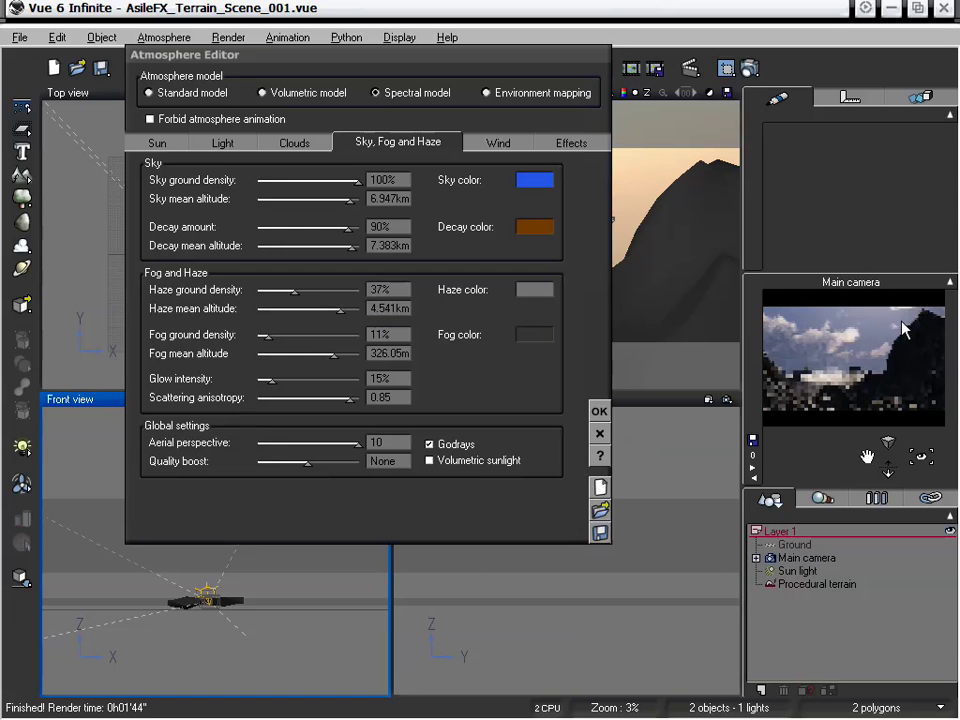
{"action": "left_click_drag", "start_coordinate": [348, 229], "coordinate": [353, 229]}
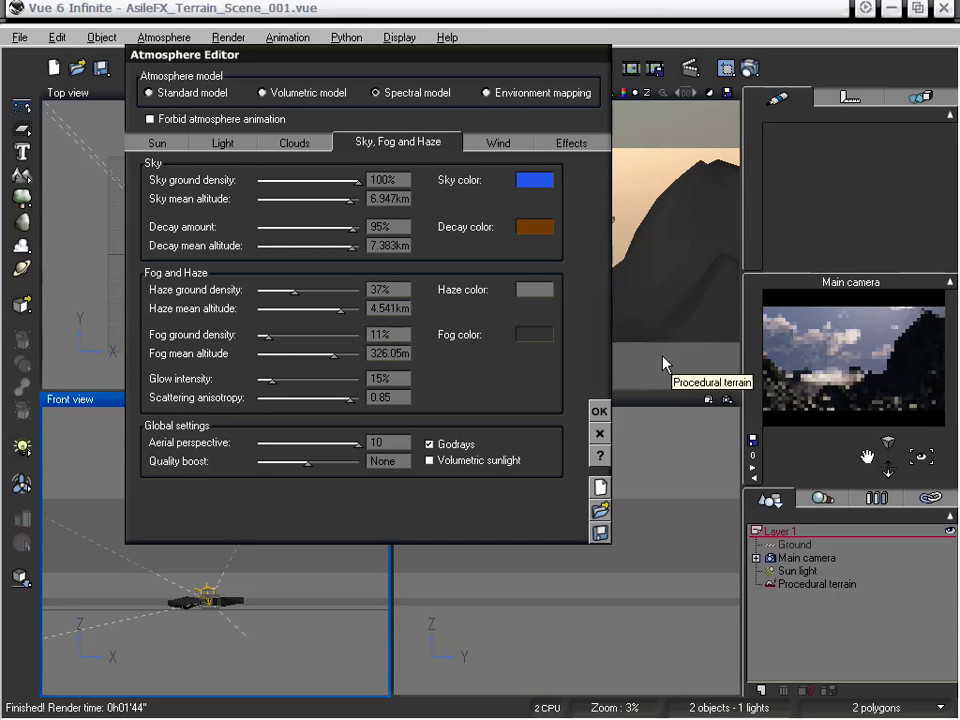
Try post-processing color correction with a hue shift on the main camera, and turn post processing back off
{"action": "double_click", "coordinate": [815, 558]}
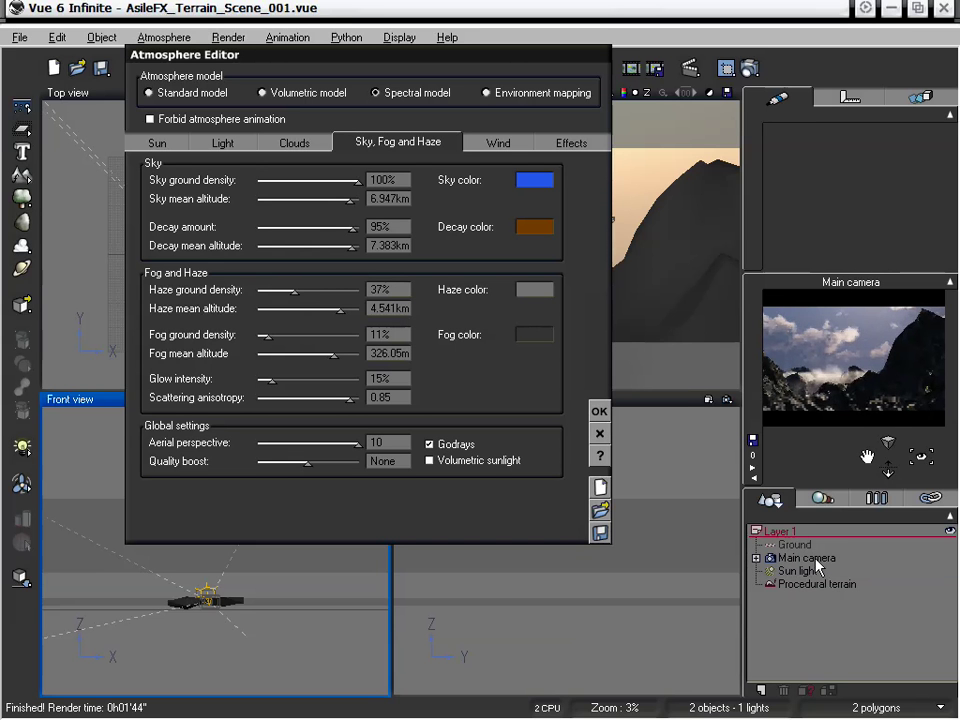
{"action": "left_click_drag", "start_coordinate": [491, 217], "coordinate": [487, 192]}
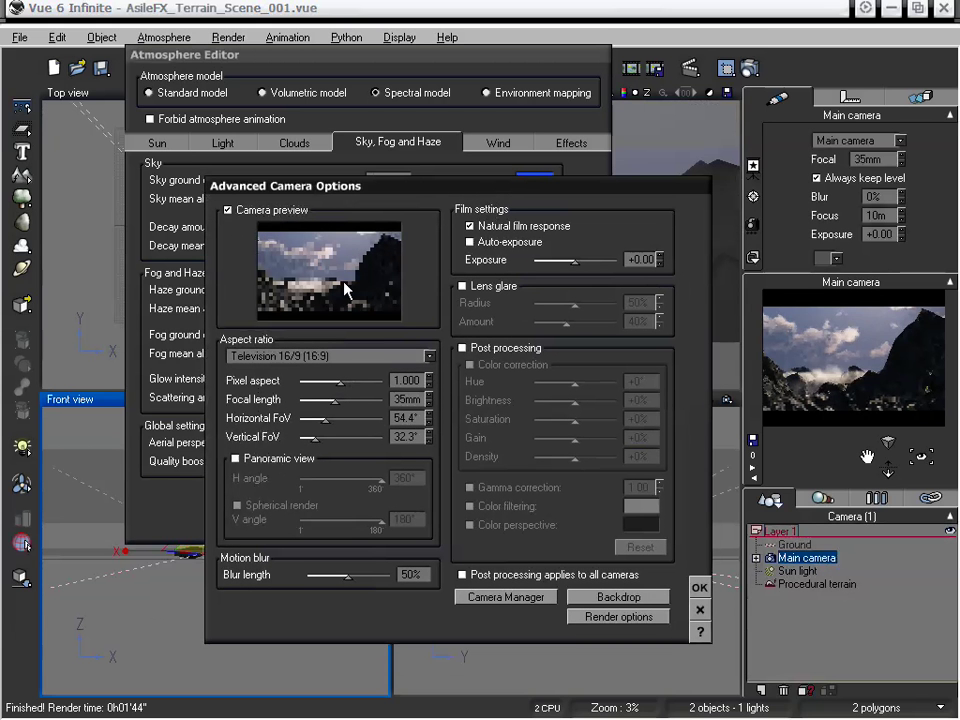
{"action": "left_click", "coordinate": [463, 348]}
{"action": "left_click", "coordinate": [470, 365]}
{"action": "left_click_drag", "start_coordinate": [574, 383], "coordinate": [614, 381]}
{"action": "left_click_drag", "start_coordinate": [608, 382], "coordinate": [578, 420]}
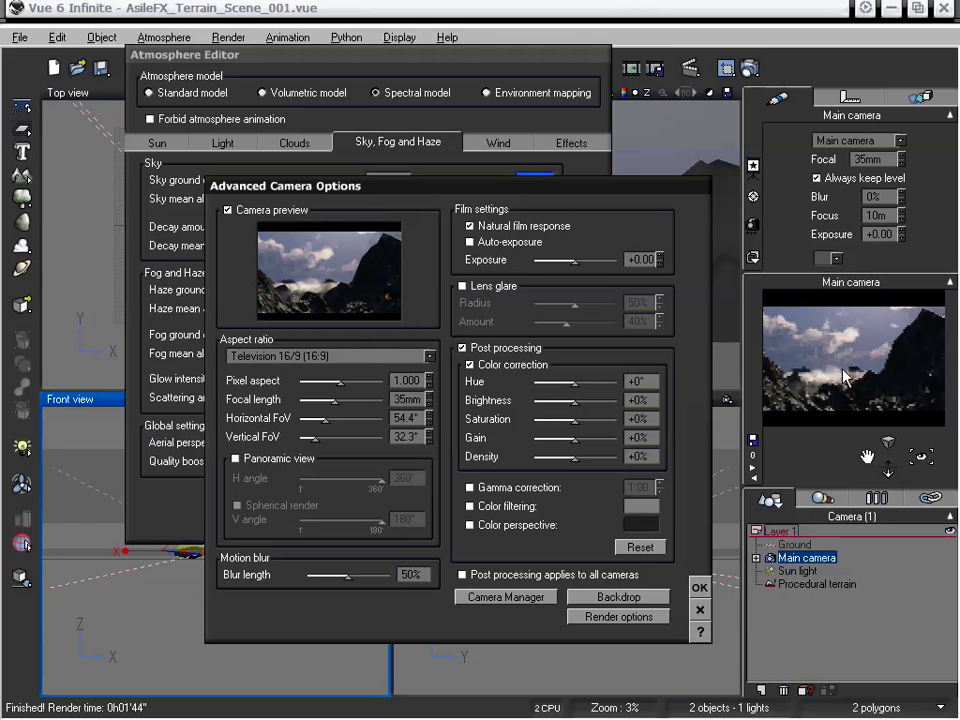
{"action": "left_click", "coordinate": [463, 348]}
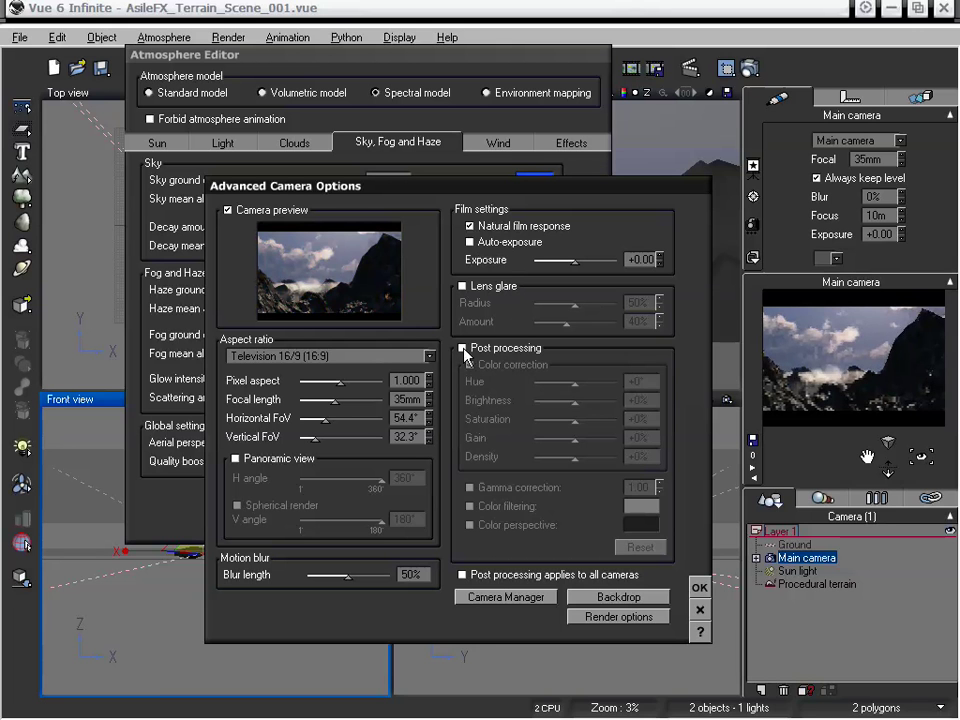
{"action": "left_click_drag", "start_coordinate": [499, 188], "coordinate": [498, 165]}
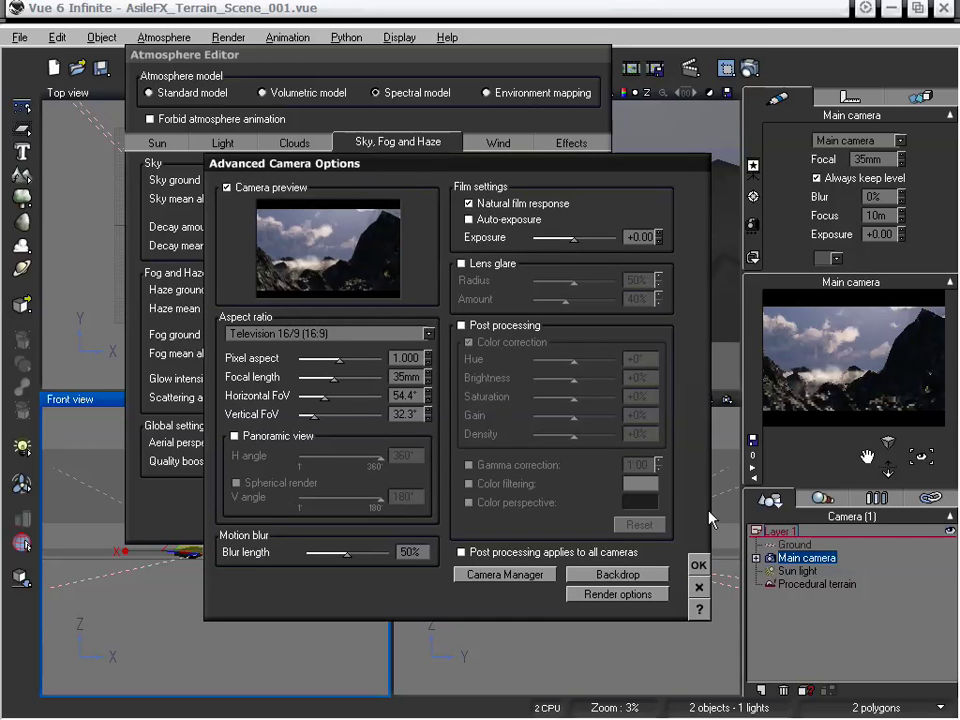
{"action": "left_click", "coordinate": [698, 566]}
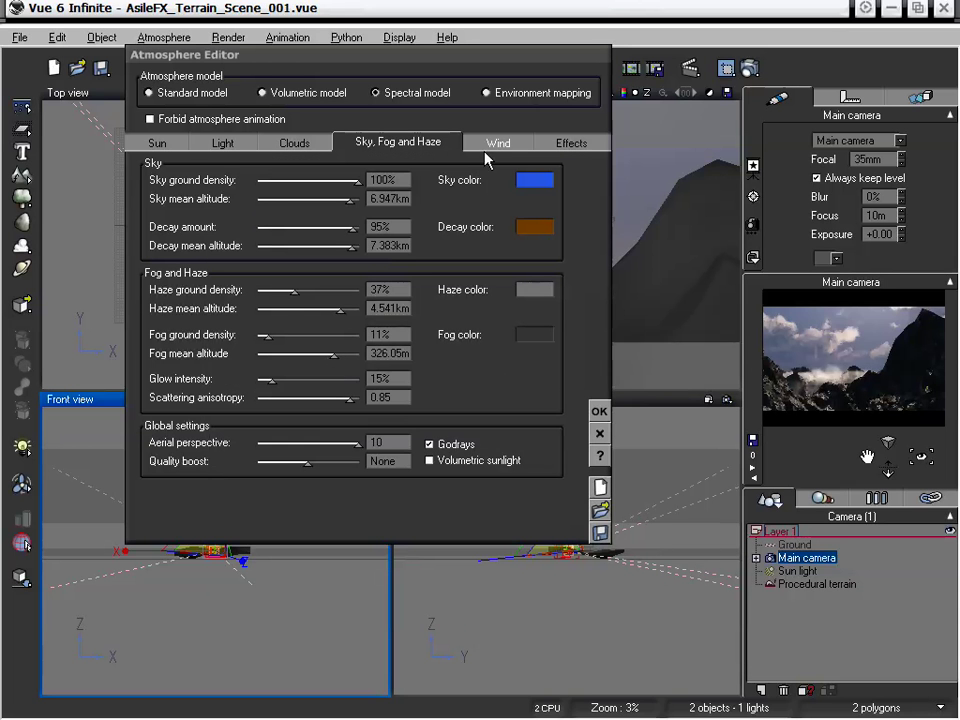
Adjust the sky color to a more saturated blue, about red 30, green 100 and blue 244
{"action": "right_click", "coordinate": [540, 182]}
{"action": "left_click", "coordinate": [575, 192]}
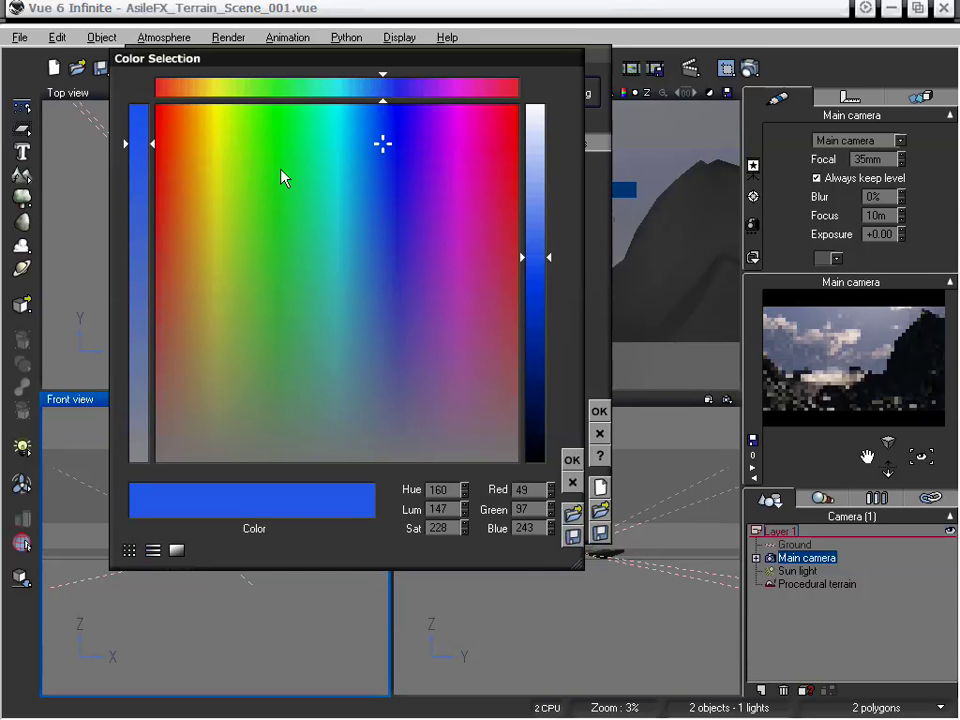
{"action": "left_click", "coordinate": [378, 138]}
{"action": "left_click_drag", "start_coordinate": [546, 258], "coordinate": [545, 270]}
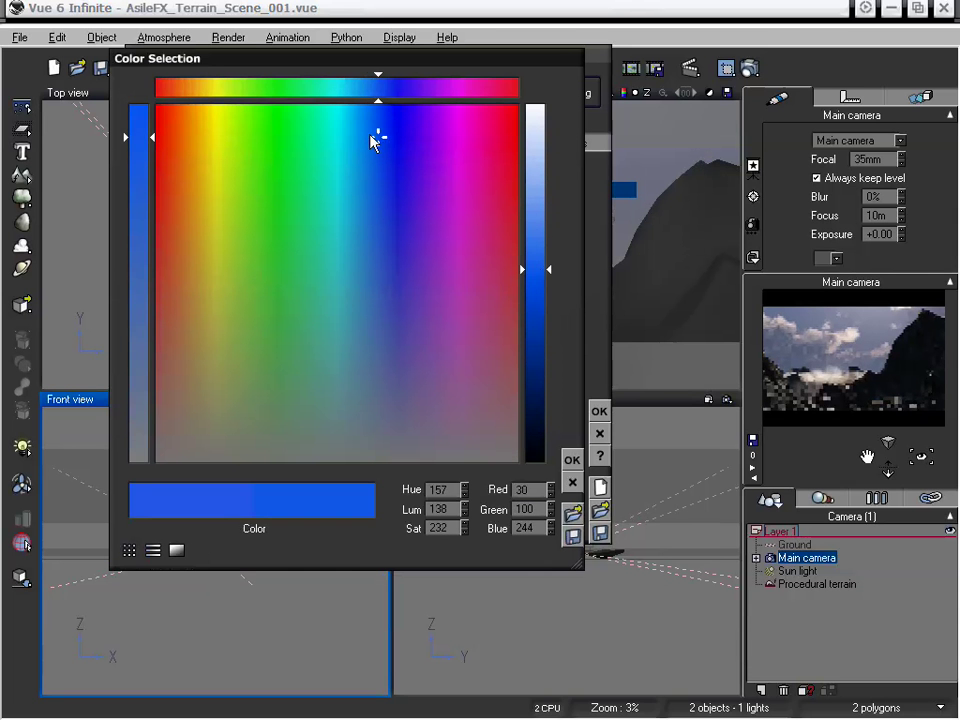
{"action": "left_click", "coordinate": [375, 141]}
{"action": "left_click", "coordinate": [572, 460]}
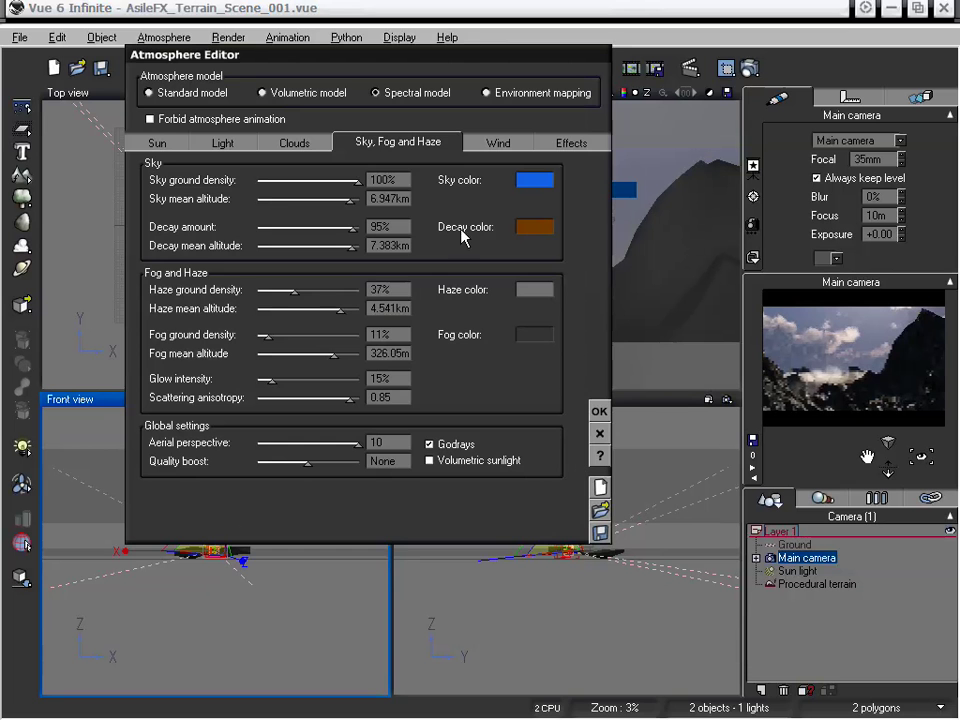
Lighten the decay color to amber with red 182, green 121 and blue 8, and apply the atmosphere changes
{"action": "right_click", "coordinate": [540, 235]}
{"action": "left_click", "coordinate": [575, 238]}
{"action": "mouse_move", "coordinate": [190, 155]}
{"action": "left_mouse_down"}
{"action": "mouse_move", "coordinate": [197, 166]}
{"action": "mouse_move", "coordinate": [190, 127]}
{"action": "left_mouse_up"}
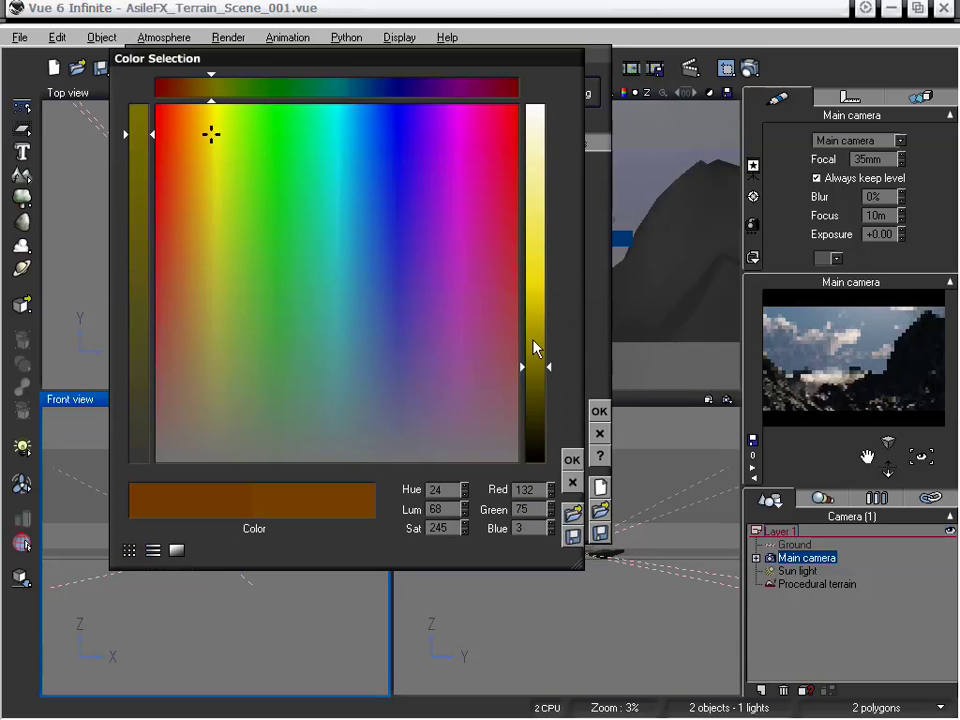
{"action": "left_click_drag", "start_coordinate": [540, 362], "coordinate": [537, 336]}
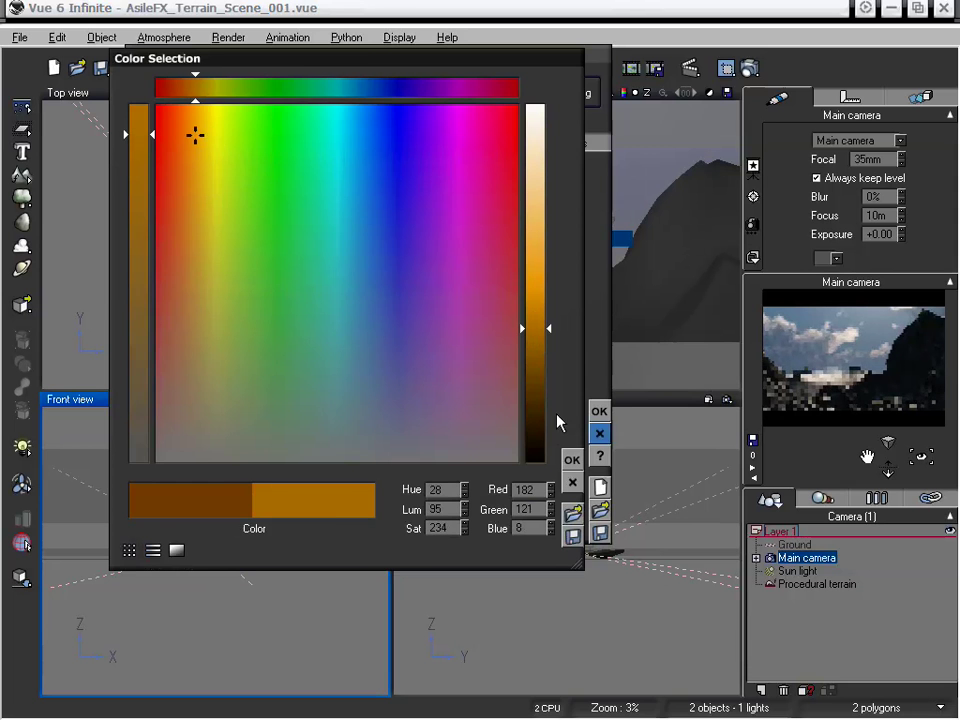
{"action": "left_click", "coordinate": [572, 460]}
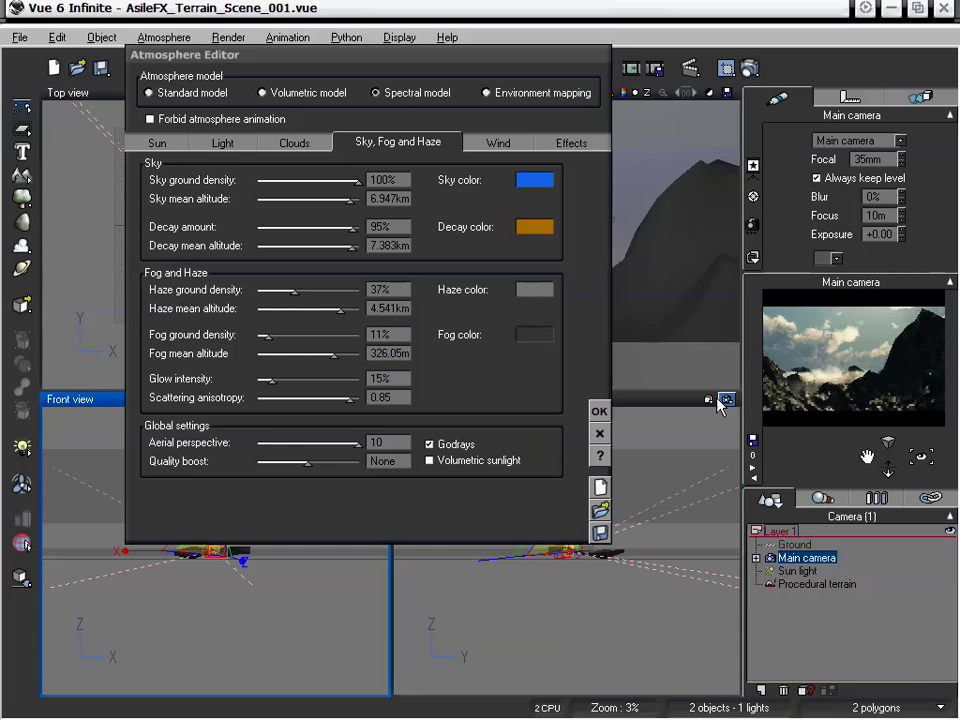
{"action": "right_click", "coordinate": [781, 403]}
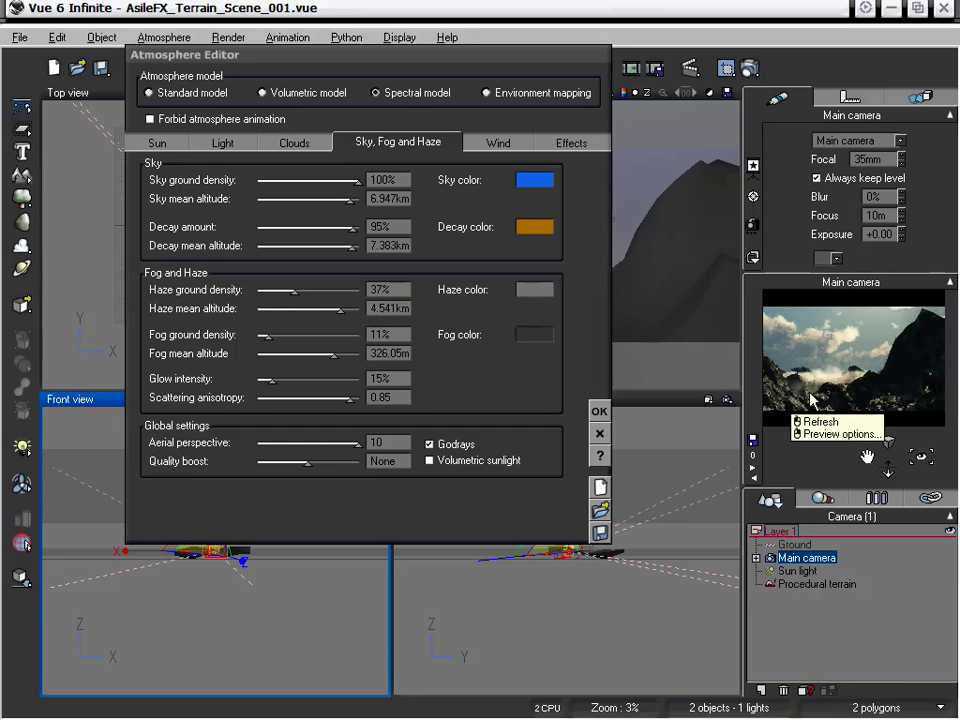
{"action": "left_click", "coordinate": [598, 414]}
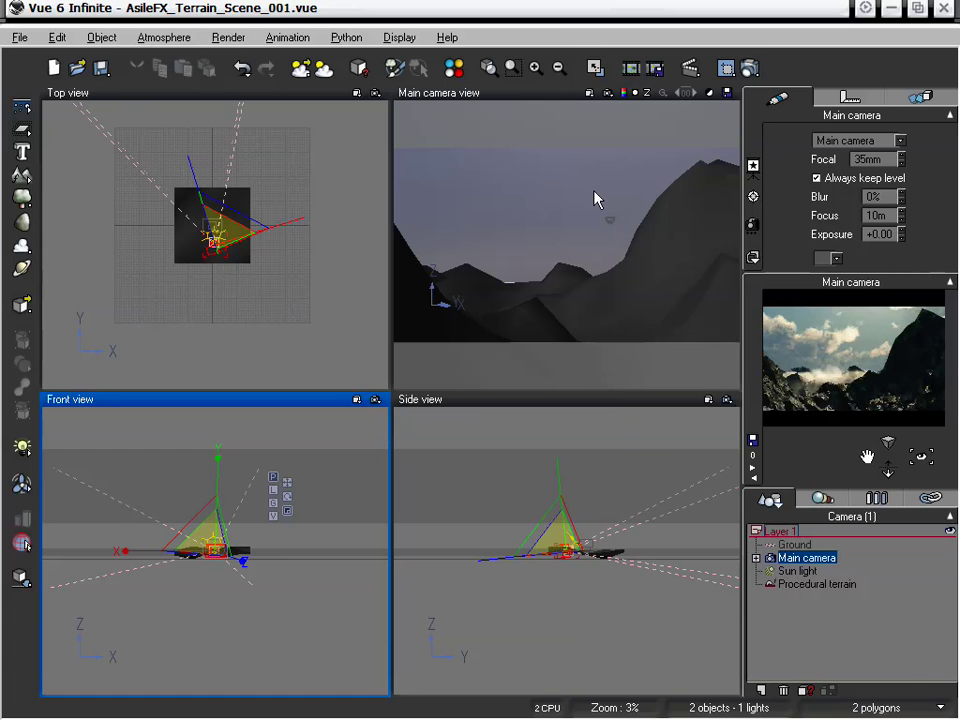
{"action": "right_click", "coordinate": [770, 335]}
{"action": "left_click", "coordinate": [785, 345]}
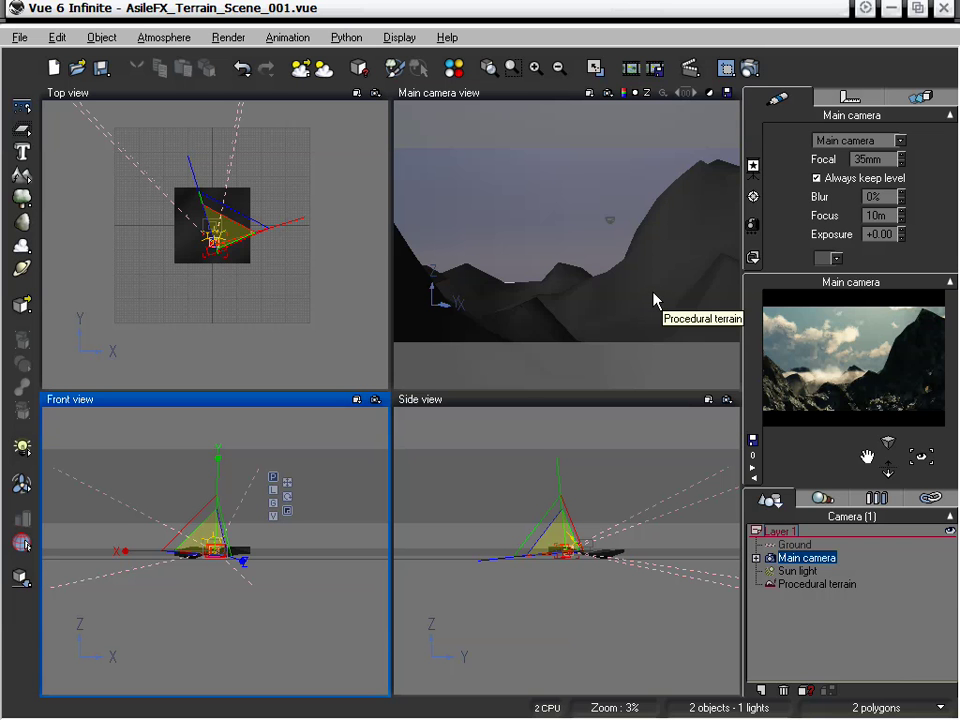
Select the sun light, reopen the atmosphere settings and set the sun's azimuth to 154.1 degrees
{"action": "left_click", "coordinate": [800, 571]}
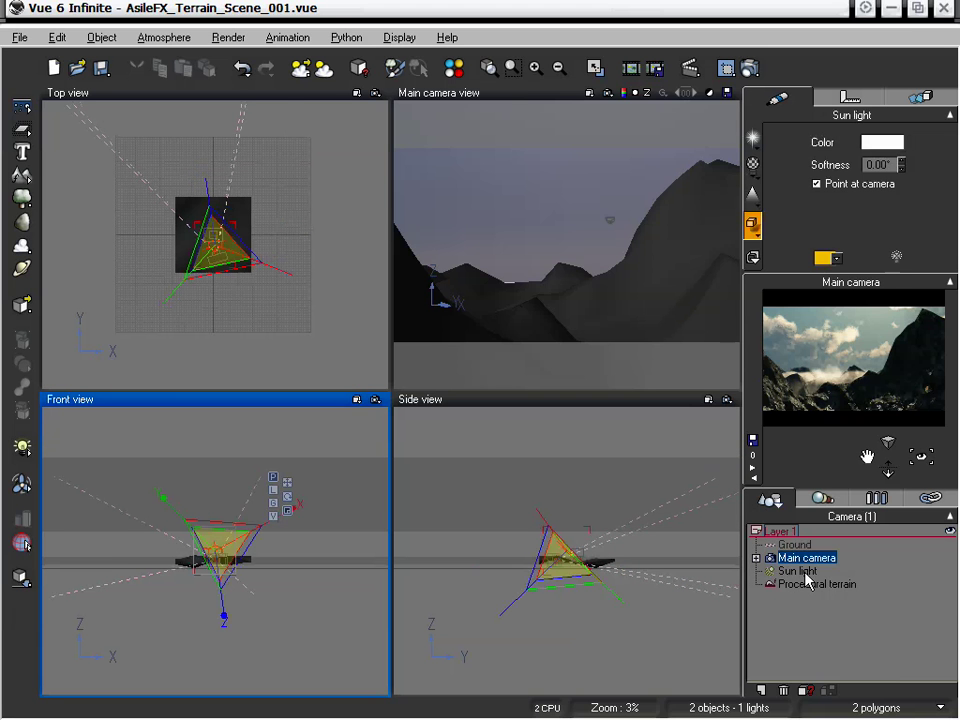
{"action": "left_click", "coordinate": [163, 37]}
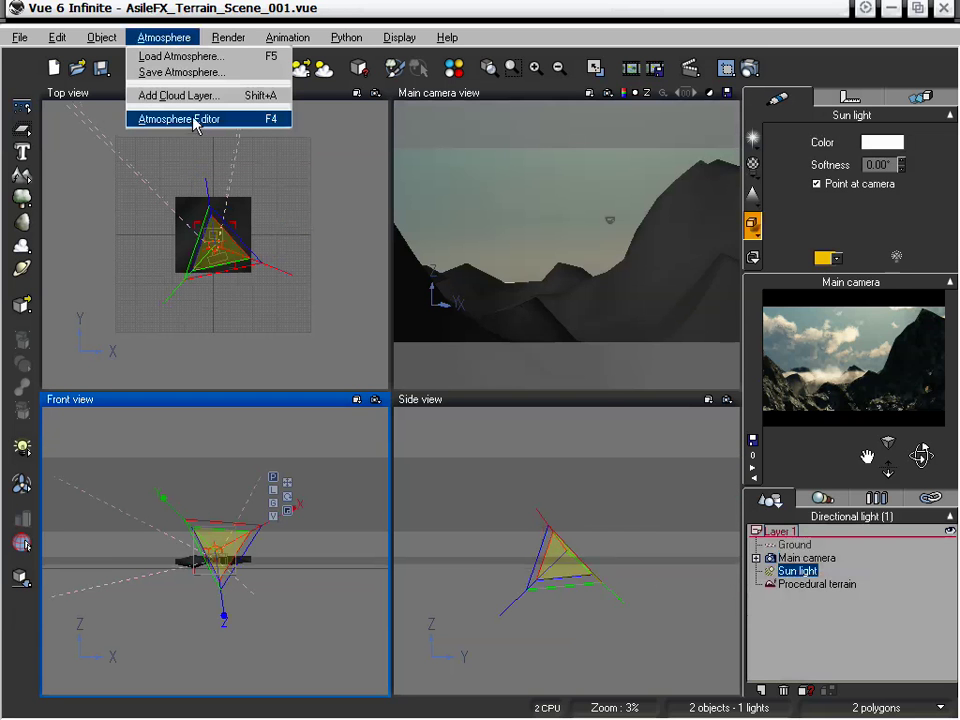
{"action": "left_click", "coordinate": [250, 118]}
{"action": "left_click_drag", "start_coordinate": [290, 55], "coordinate": [172, 62]}
{"action": "left_click", "coordinate": [55, 129]}
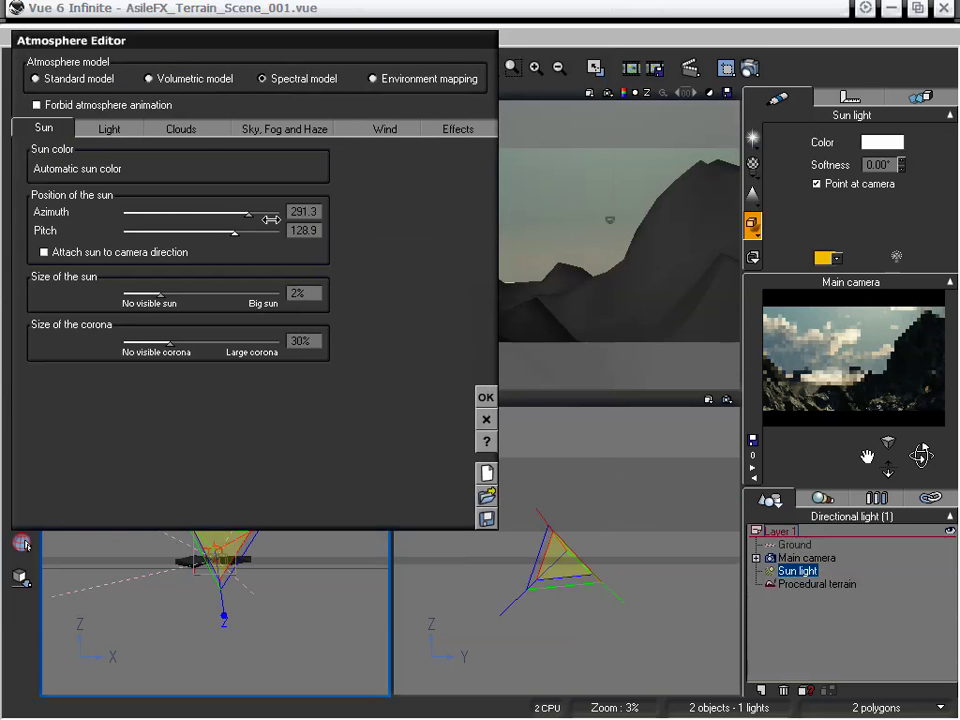
{"action": "left_click_drag", "start_coordinate": [256, 212], "coordinate": [151, 212]}
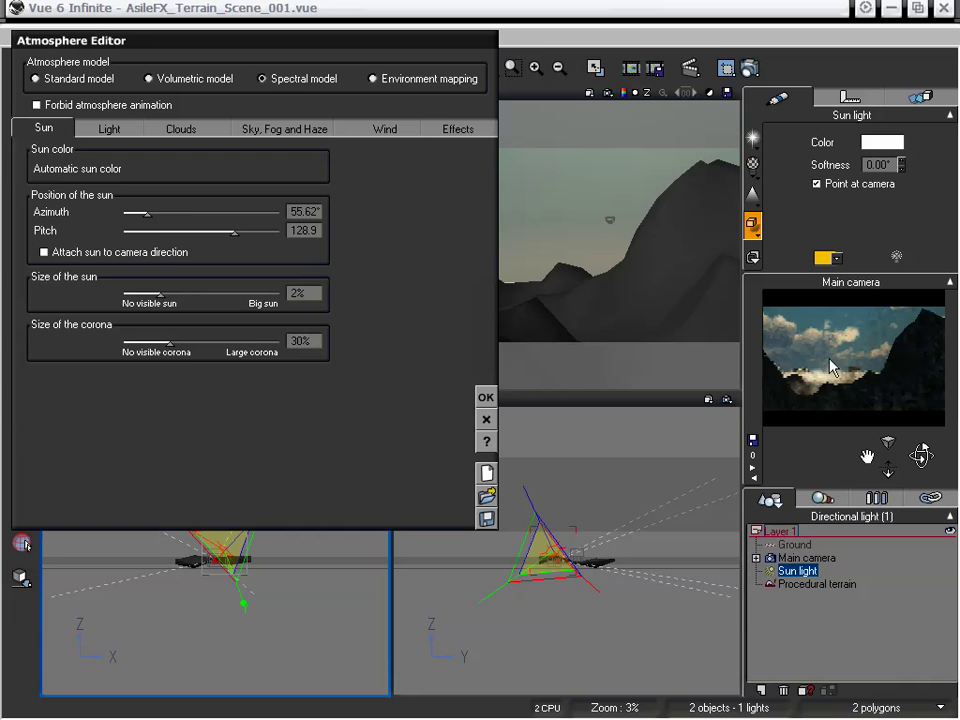
{"action": "left_click_drag", "start_coordinate": [147, 213], "coordinate": [189, 214]}
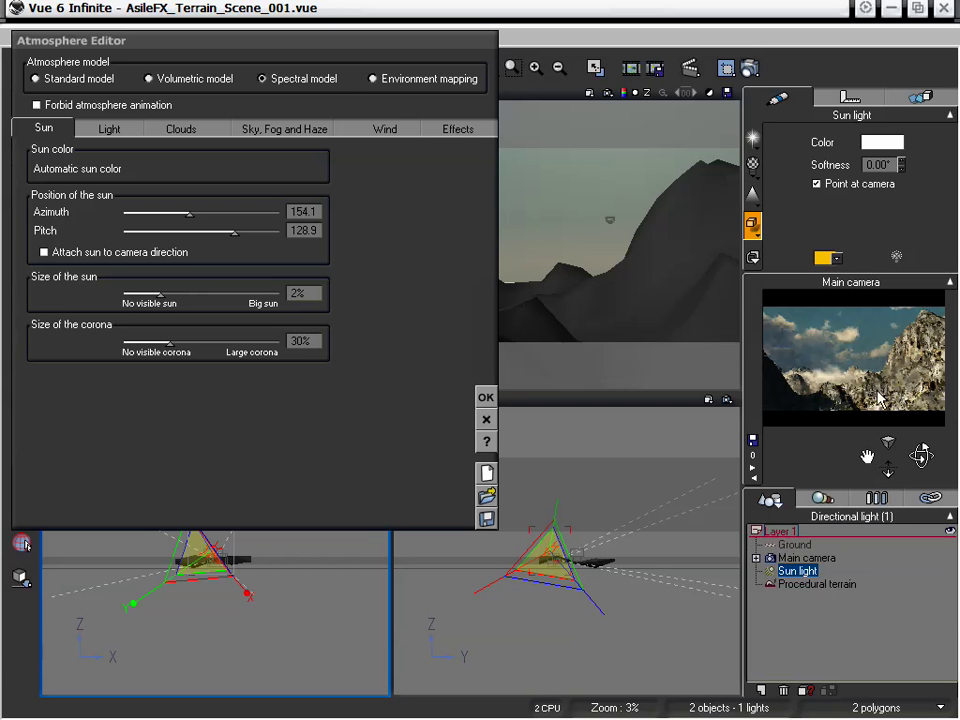
Lower the atmosphere's sky dome lighting gain to -0.90 and refresh the camera preview
{"action": "left_click_drag", "start_coordinate": [253, 44], "coordinate": [261, 41]}
{"action": "left_click", "coordinate": [207, 130]}
{"action": "left_click", "coordinate": [117, 126]}
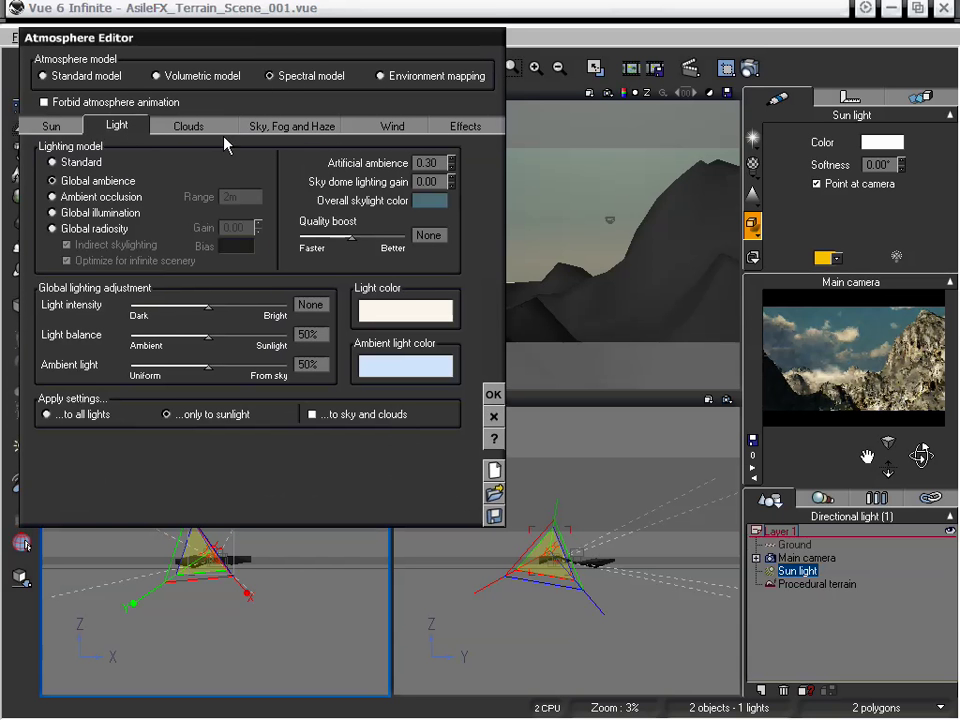
{"action": "left_click_drag", "start_coordinate": [452, 182], "coordinate": [452, 210]}
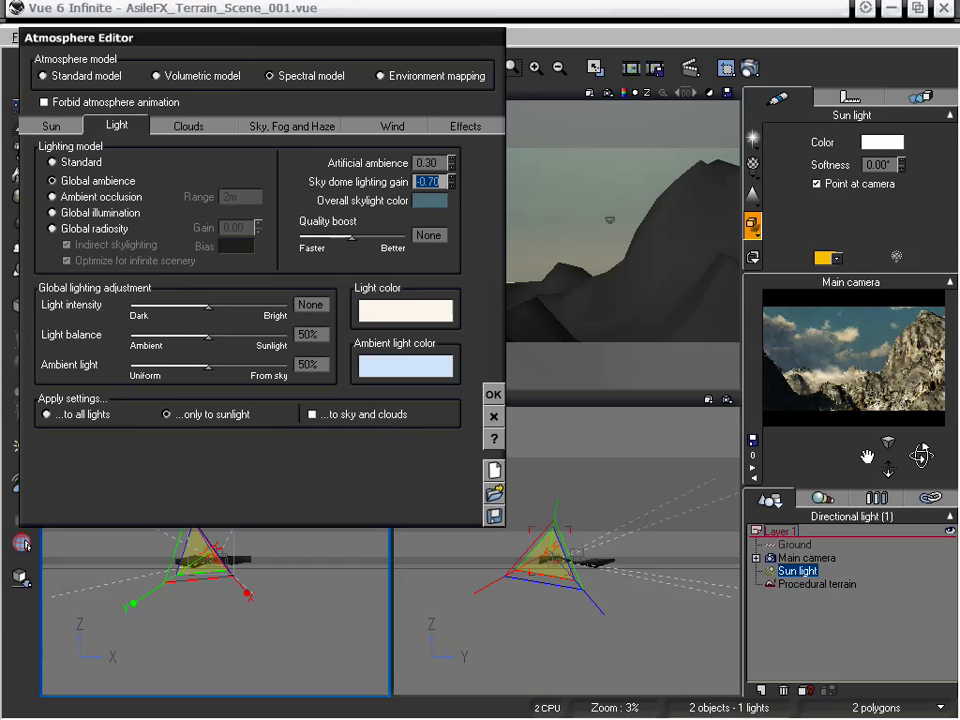
{"action": "left_click", "coordinate": [921, 373]}
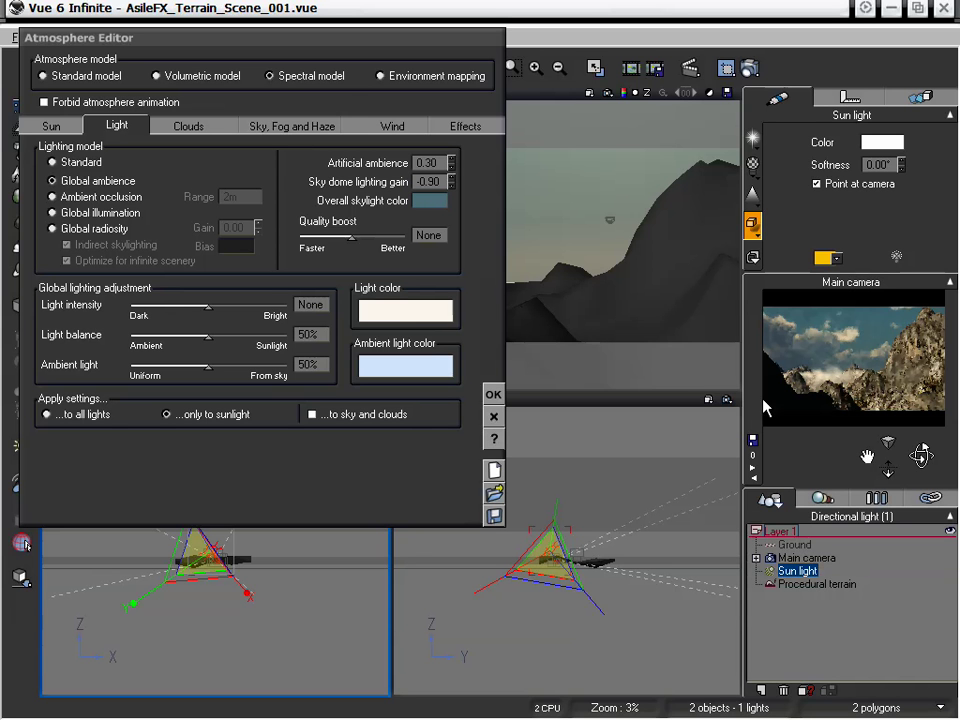
{"action": "right_click", "coordinate": [862, 350]}
{"action": "left_click", "coordinate": [880, 367]}
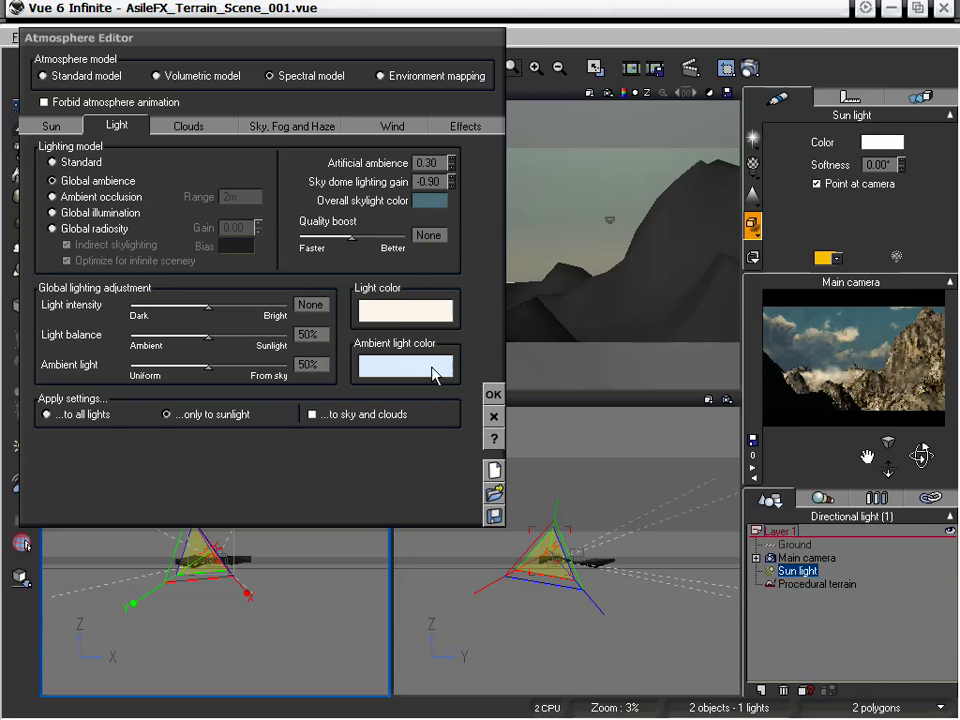
{"action": "right_click", "coordinate": [802, 398]}
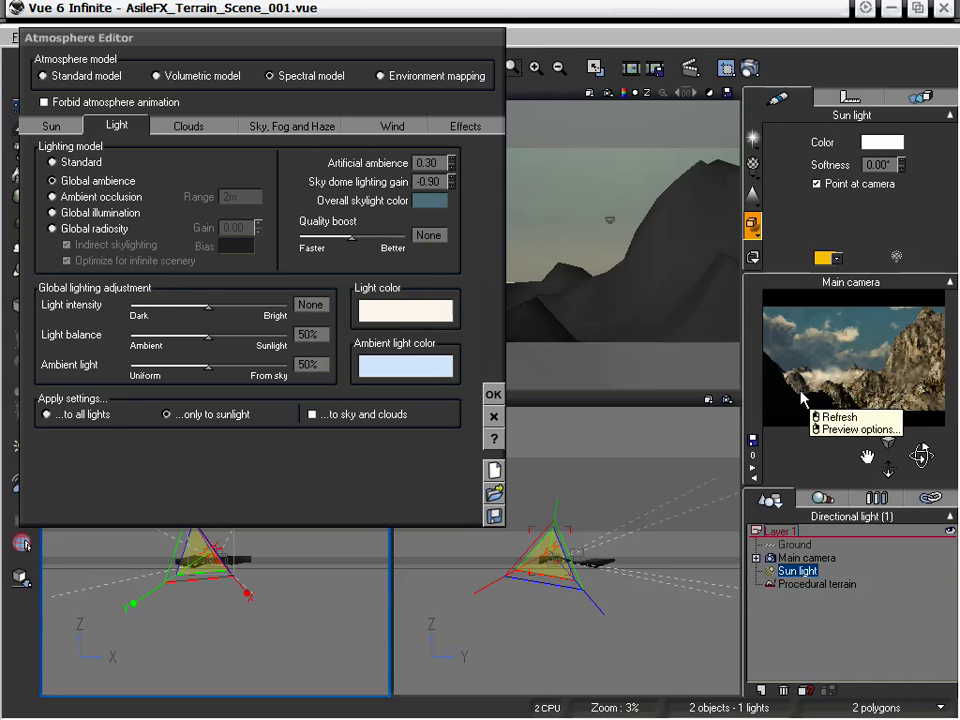
Refresh the camera preview and add the Thin High Altitude spectral cloud material as a new cloud layer
{"action": "left_click", "coordinate": [802, 398]}
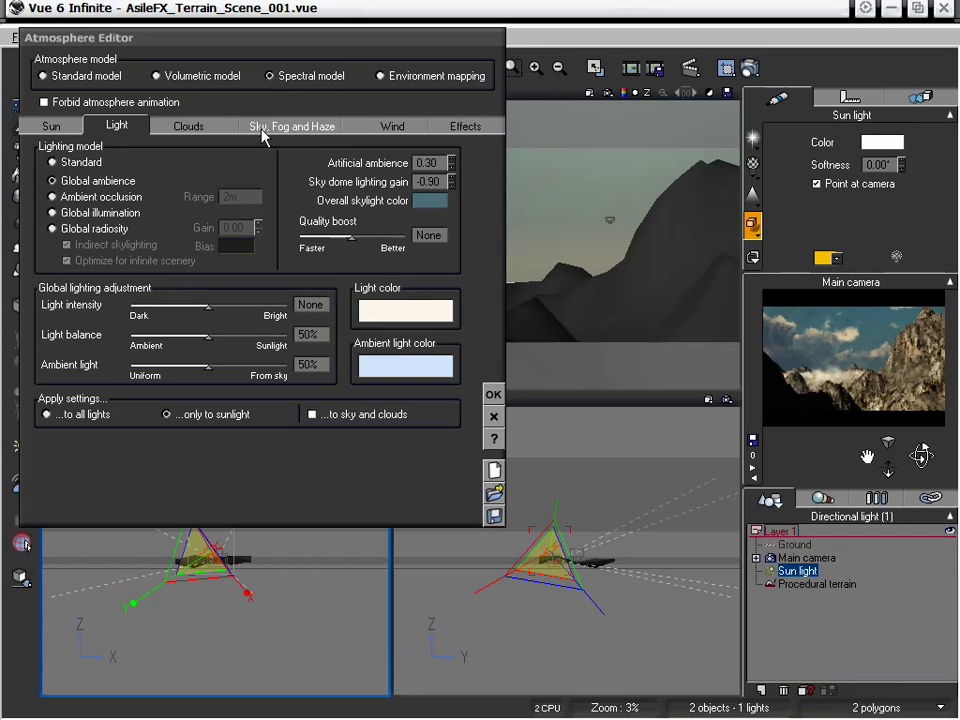
{"action": "left_click", "coordinate": [212, 127]}
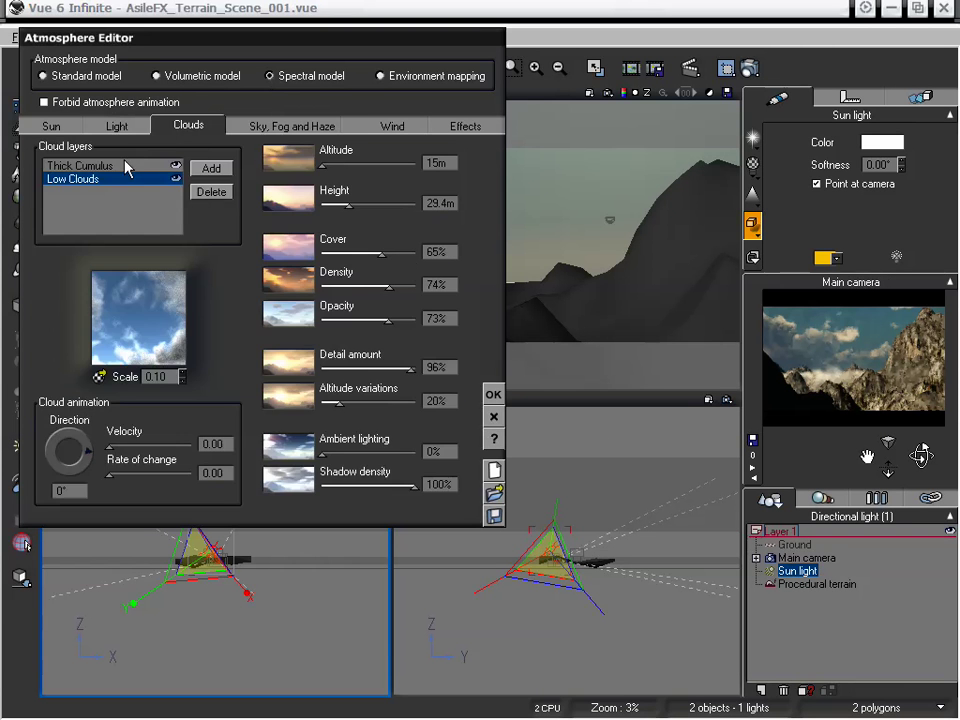
{"action": "left_click", "coordinate": [211, 169]}
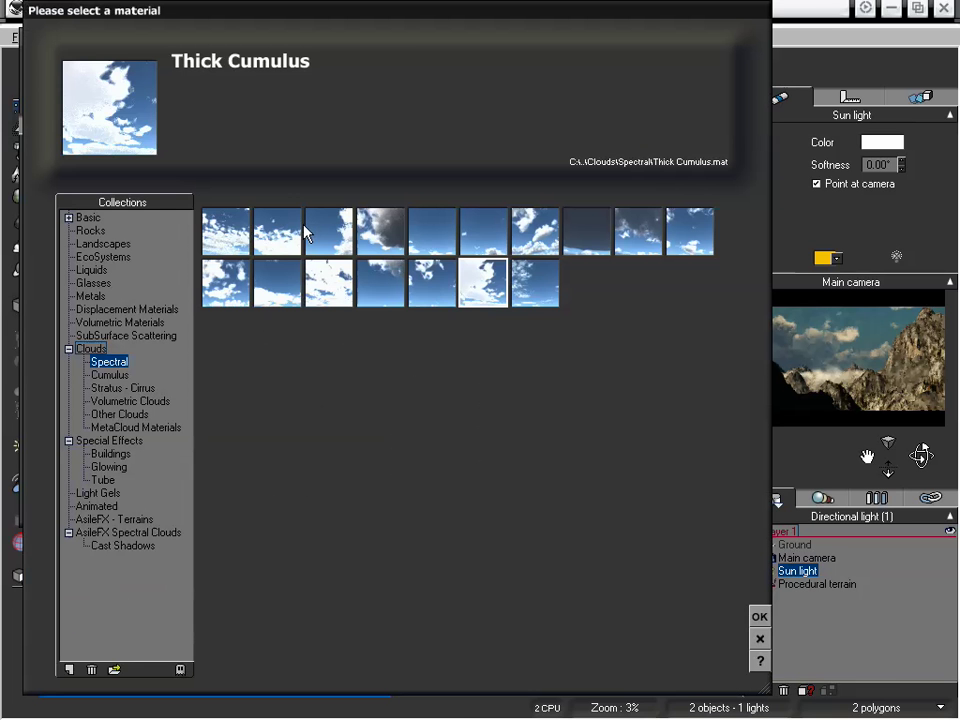
{"action": "left_click", "coordinate": [277, 232]}
{"action": "left_click", "coordinate": [530, 291]}
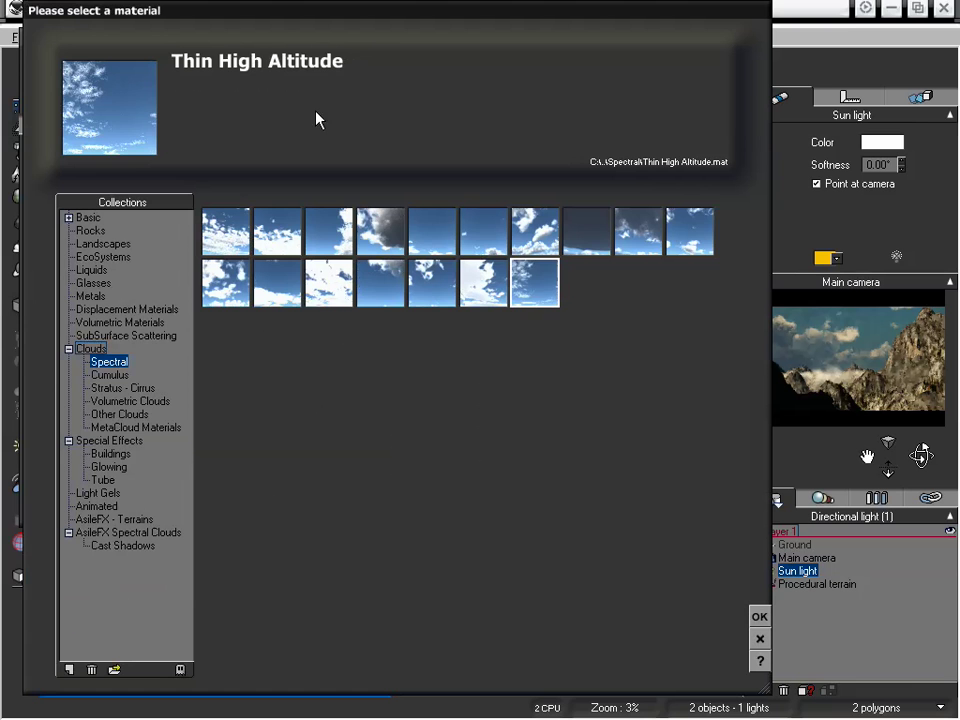
{"action": "left_click", "coordinate": [760, 617]}
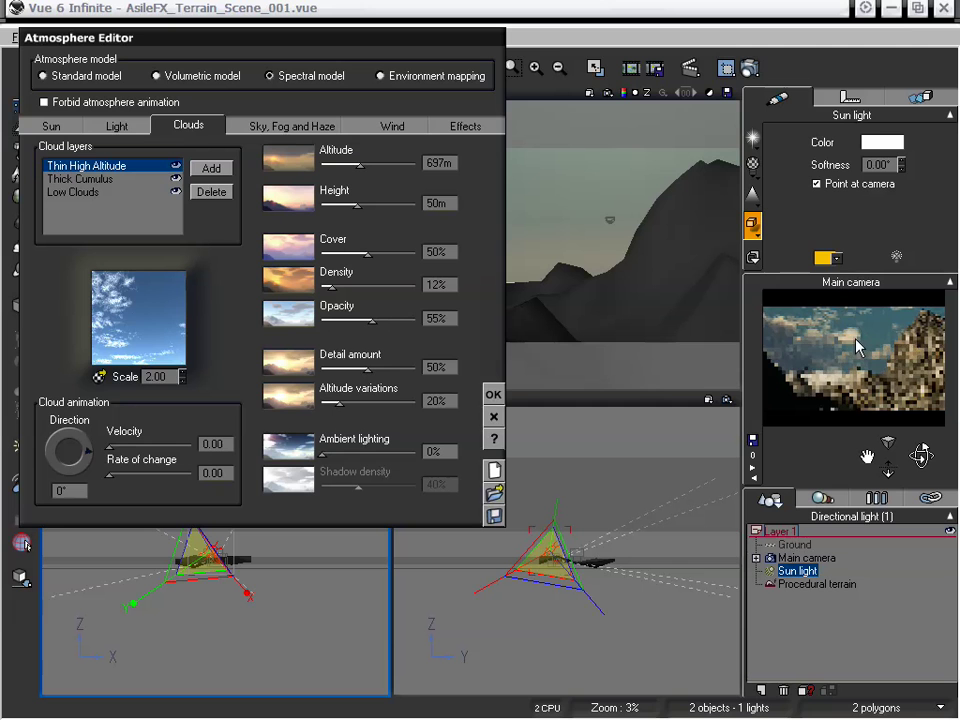
Lower the Thin High Altitude cloud layer's altitude to 323 m
{"action": "left_click_drag", "start_coordinate": [230, 37], "coordinate": [608, 55]}
{"action": "left_click", "coordinate": [253, 440]}
{"action": "right_click_drag", "start_coordinate": [245, 490], "coordinate": [250, 501]}
{"action": "right_click_drag", "start_coordinate": [274, 439], "coordinate": [258, 471]}
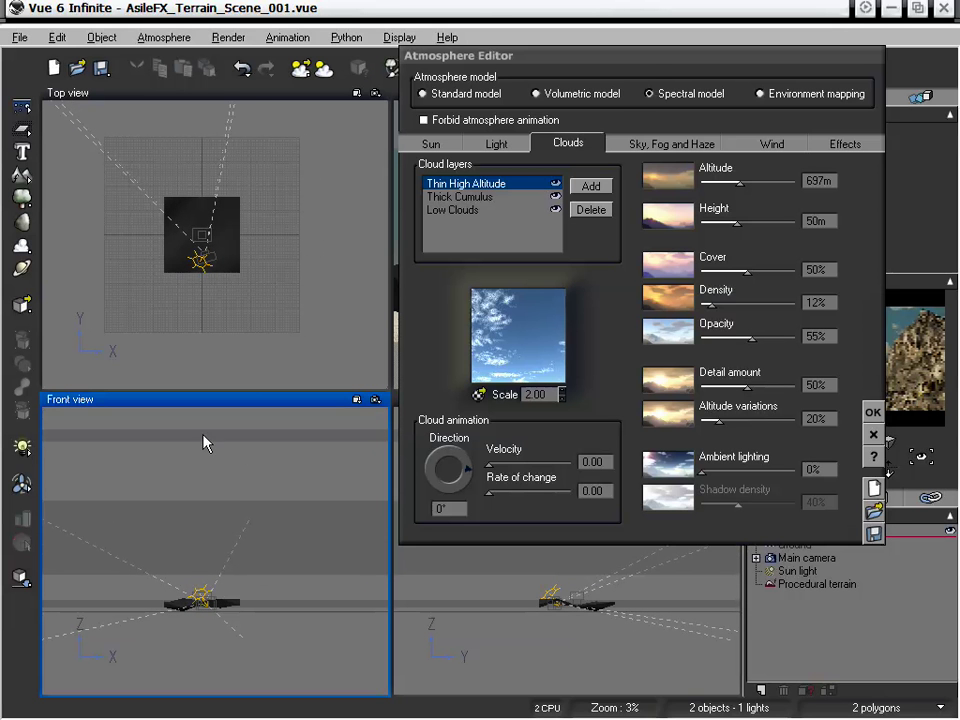
{"action": "left_click_drag", "start_coordinate": [690, 74], "coordinate": [580, 54]}
{"action": "left_click_drag", "start_coordinate": [635, 155], "coordinate": [617, 159]}
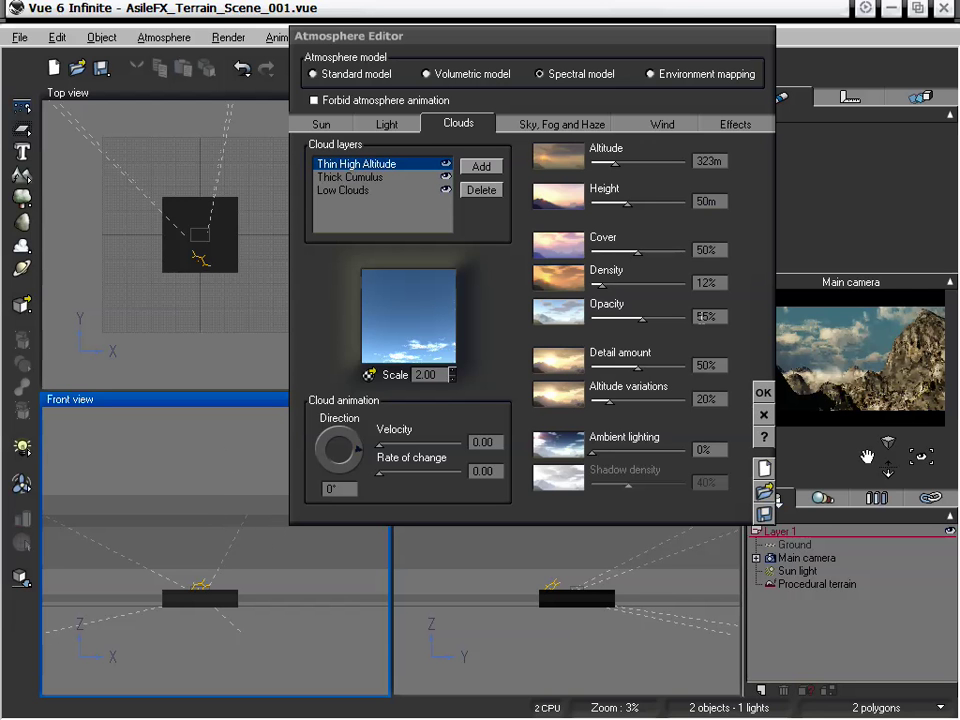
Review the lighting and effects settings of the Low Clouds layer's material and accept the atmosphere changes
{"action": "left_click", "coordinate": [379, 192]}
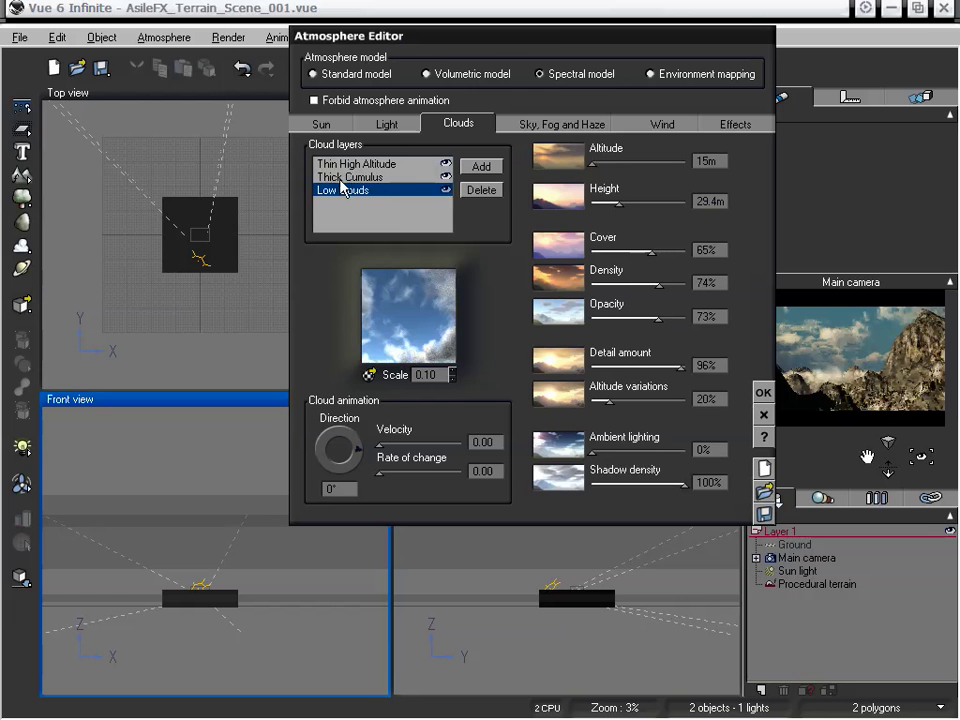
{"action": "right_click", "coordinate": [408, 308]}
{"action": "left_click", "coordinate": [440, 318]}
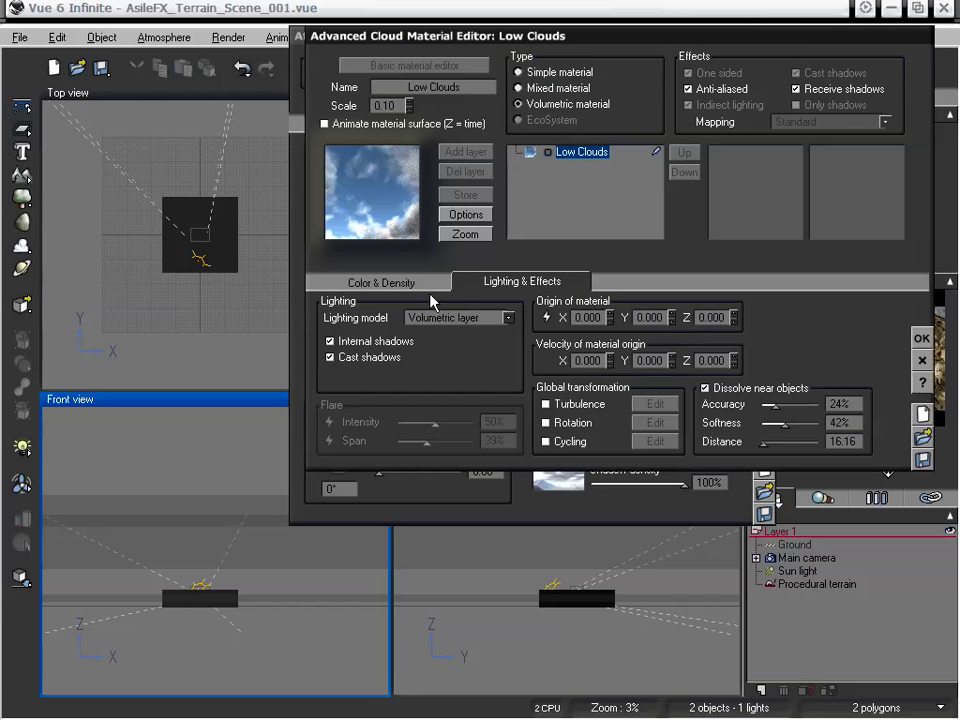
{"action": "left_click_drag", "start_coordinate": [400, 40], "coordinate": [309, 52]}
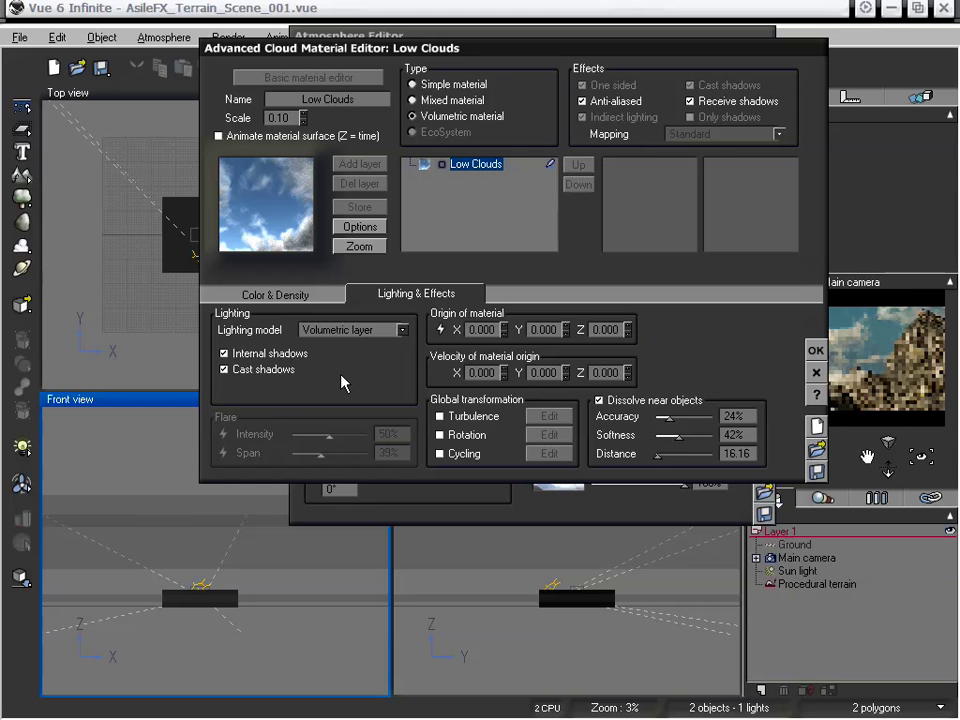
{"action": "left_click_drag", "start_coordinate": [585, 55], "coordinate": [566, 62]}
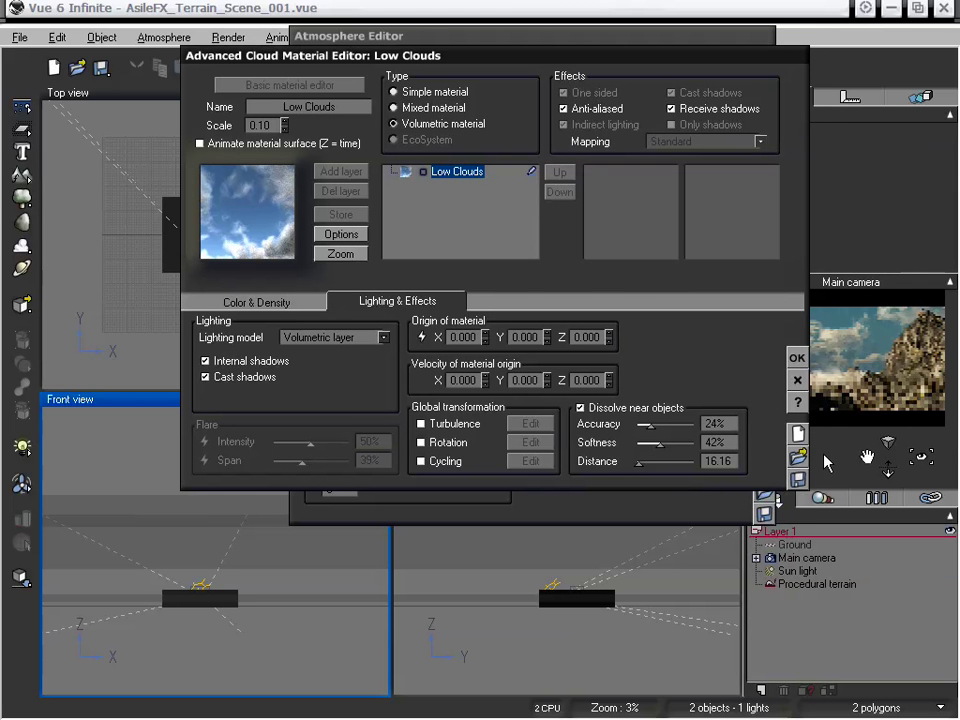
{"action": "left_click", "coordinate": [797, 357]}
{"action": "left_click_drag", "start_coordinate": [596, 37], "coordinate": [527, 52]}
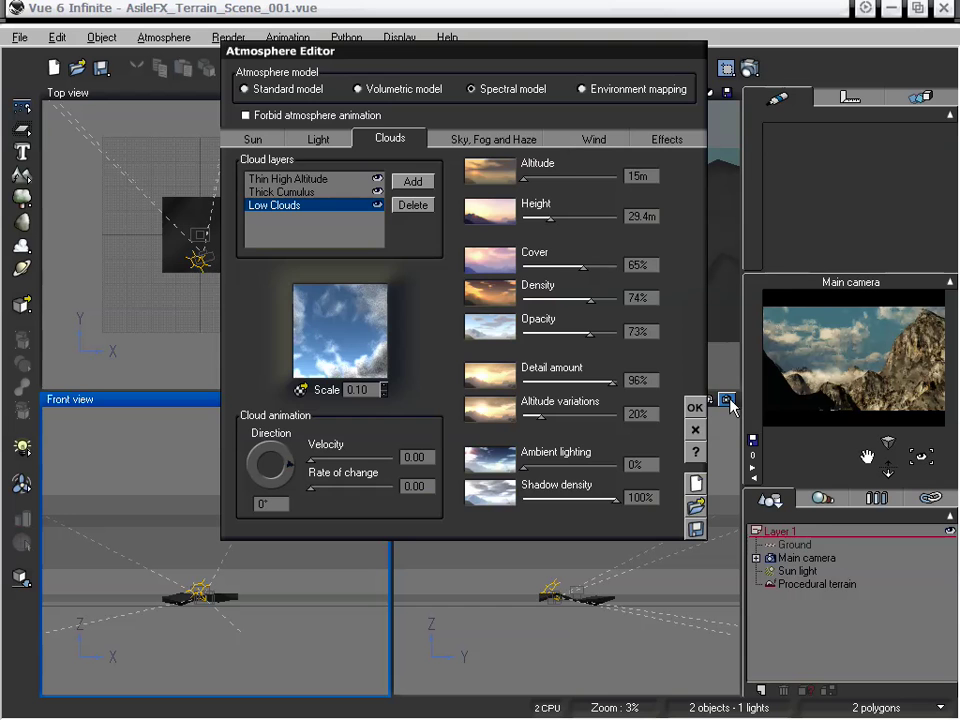
{"action": "left_click", "coordinate": [700, 411]}
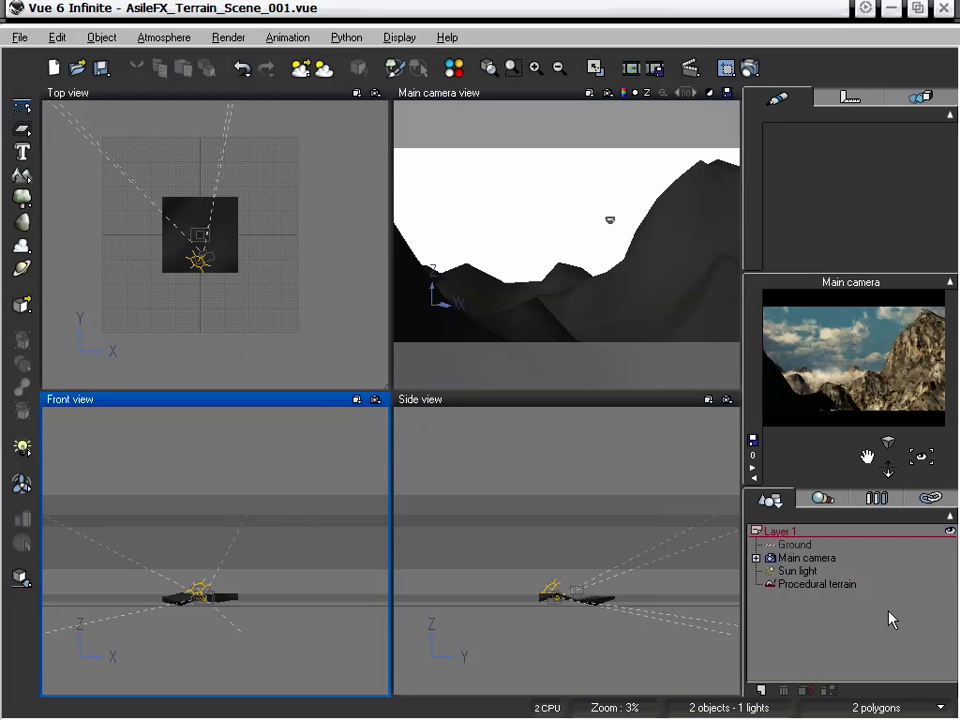
Select the sun light, set its manipulator to view coordinates and rotation, and enlarge the view around it
{"action": "left_click", "coordinate": [797, 571]}
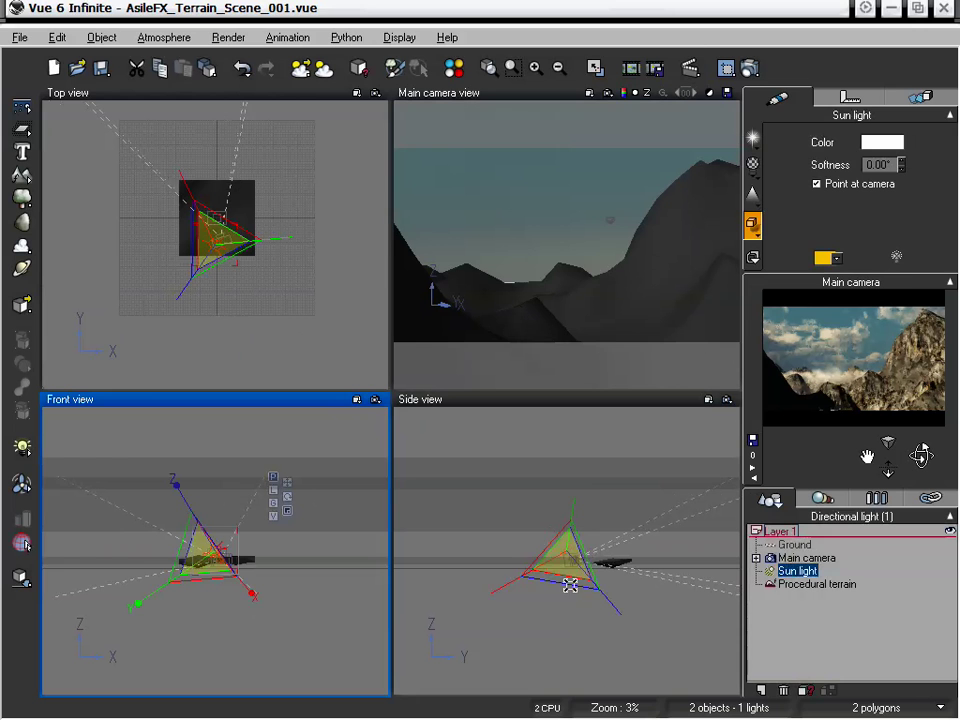
{"action": "left_click_drag", "start_coordinate": [253, 241], "coordinate": [298, 216]}
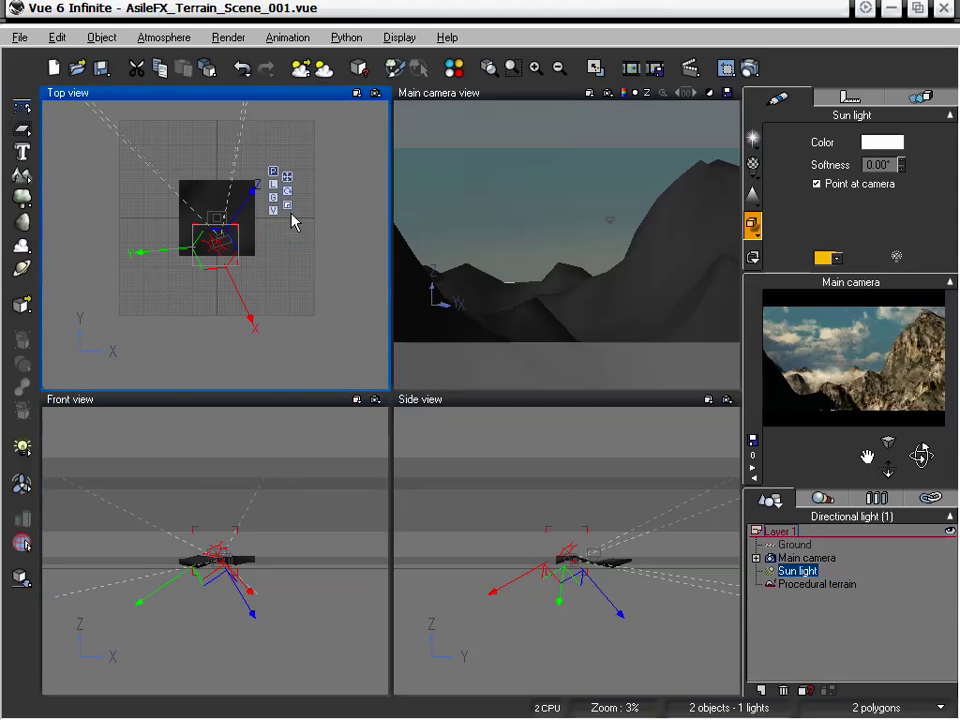
{"action": "left_click", "coordinate": [273, 210]}
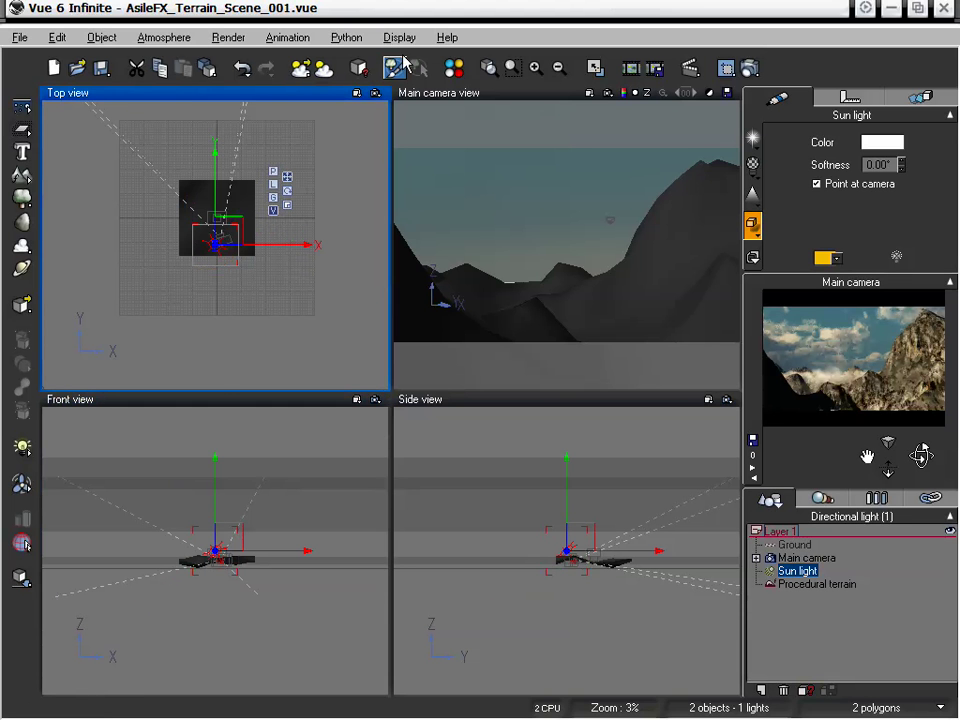
{"action": "left_click", "coordinate": [537, 68]}
{"action": "right_click_drag", "start_coordinate": [361, 183], "coordinate": [365, 262]}
{"action": "left_click", "coordinate": [291, 270]}
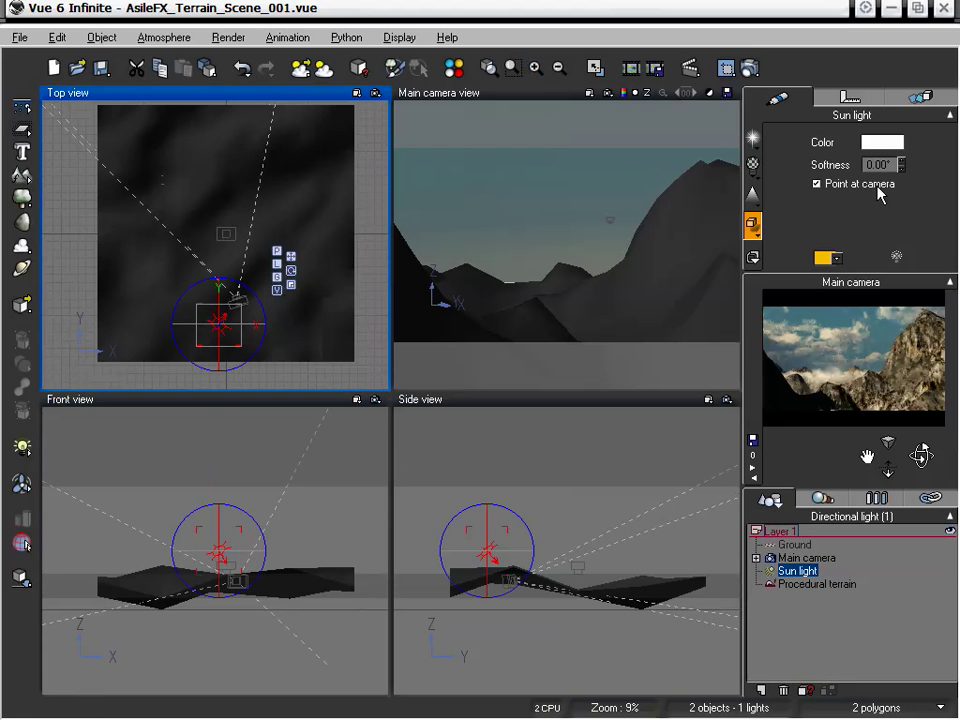
Rotate the sun light in the top view so that it shines from behind the mountains towards the camera
{"action": "left_click_drag", "start_coordinate": [259, 296], "coordinate": [214, 388]}
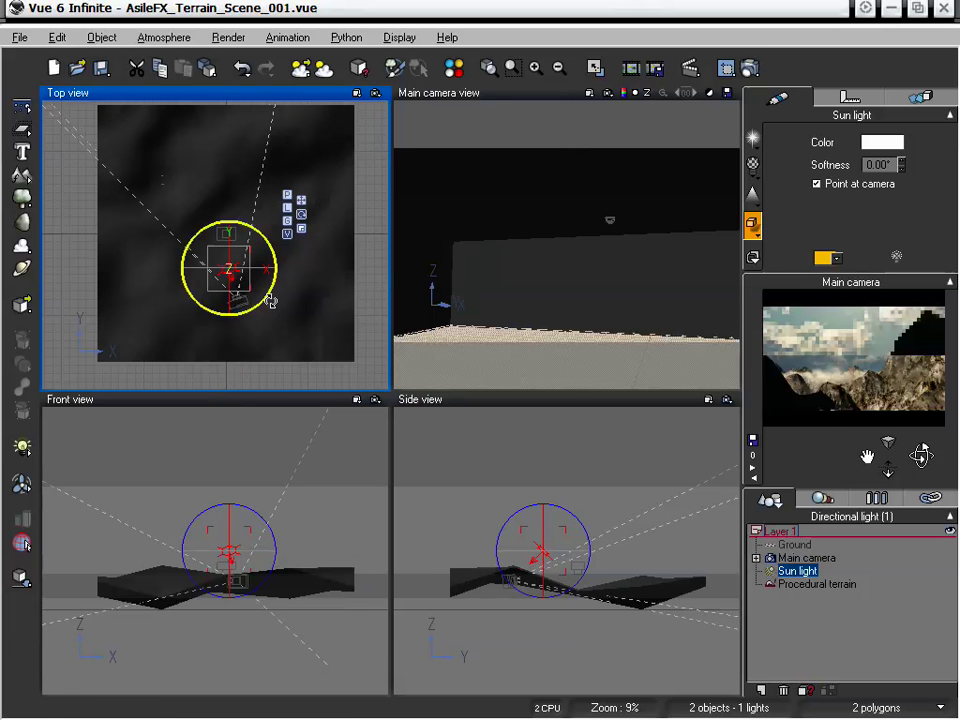
{"action": "left_click_drag", "start_coordinate": [272, 295], "coordinate": [275, 283]}
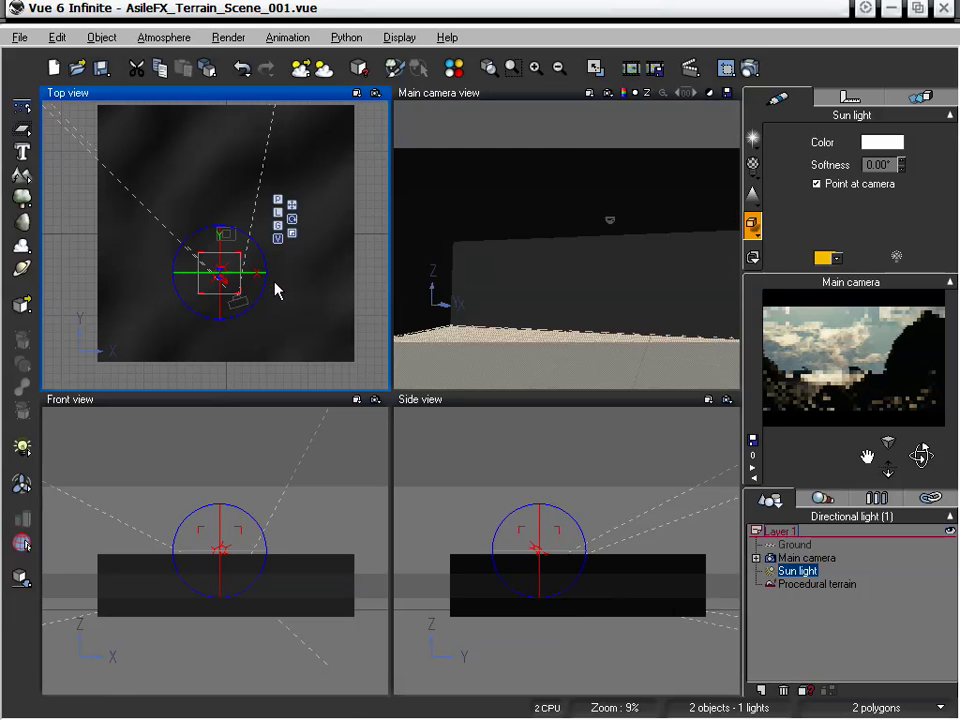
{"action": "left_click_drag", "start_coordinate": [270, 285], "coordinate": [267, 299]}
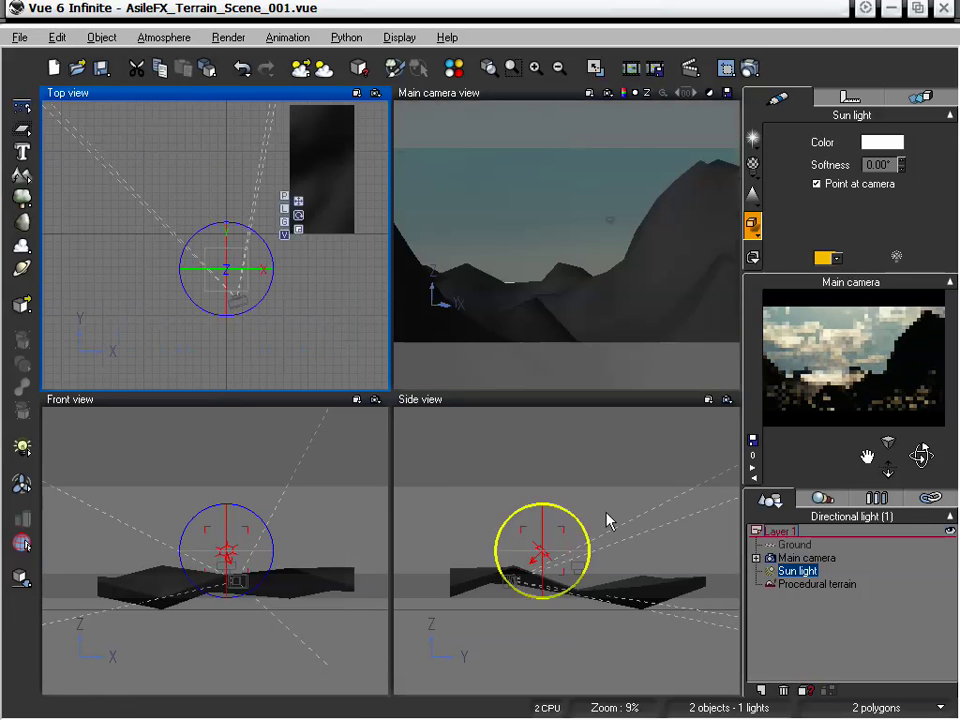
Rotate the sun light in the side view to bring the sun down near the horizon for a red sunset
{"action": "left_click_drag", "start_coordinate": [574, 510], "coordinate": [579, 546]}
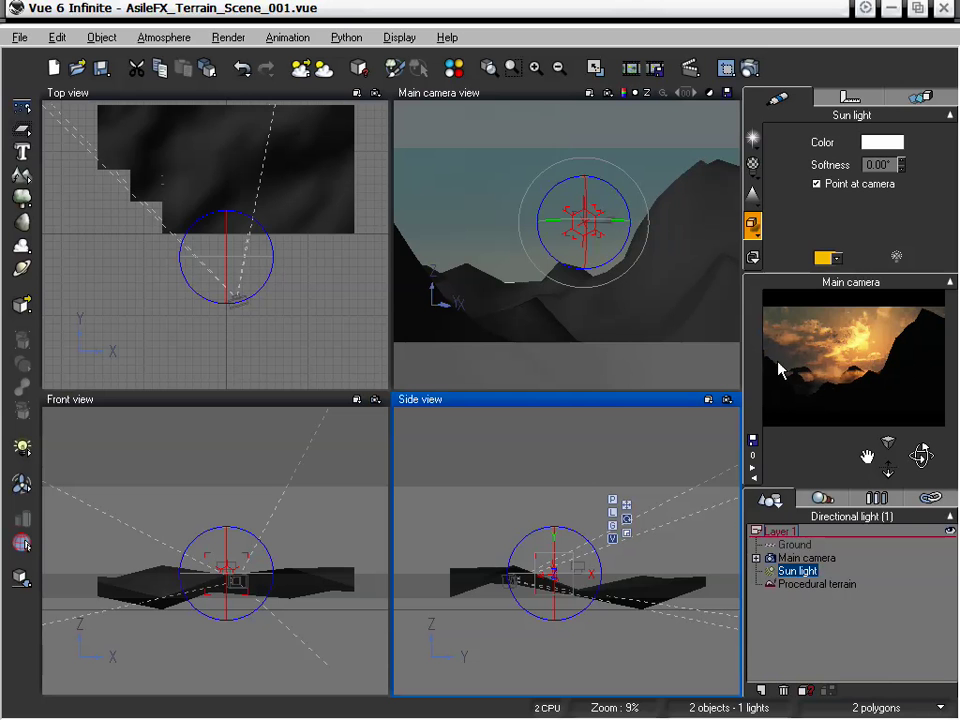
{"action": "left_click_drag", "start_coordinate": [585, 535], "coordinate": [590, 556]}
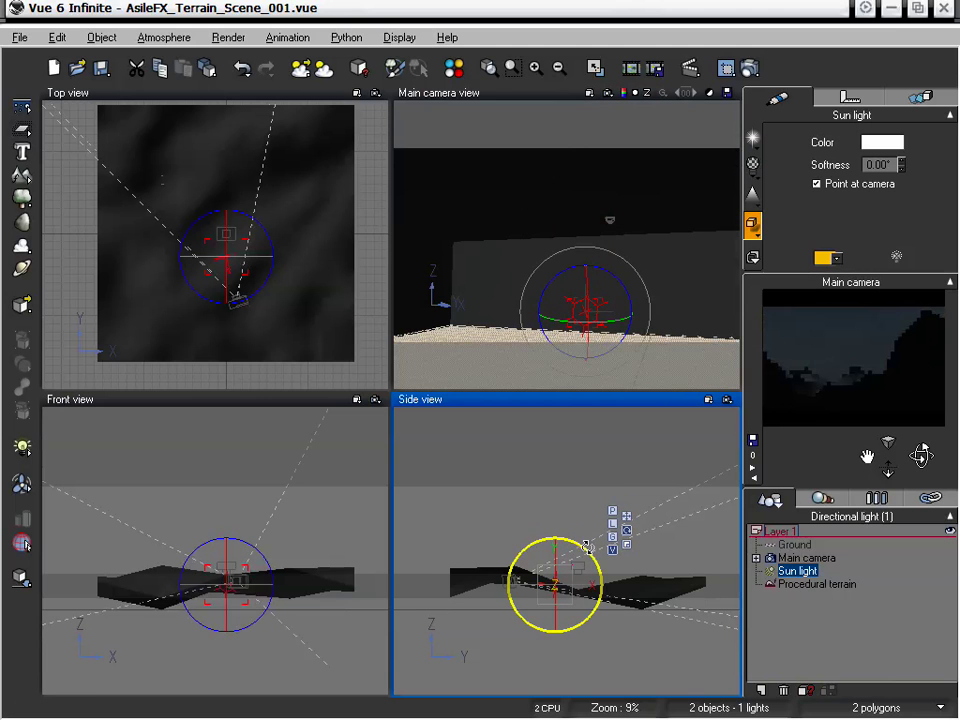
{"action": "left_click_drag", "start_coordinate": [585, 543], "coordinate": [580, 543]}
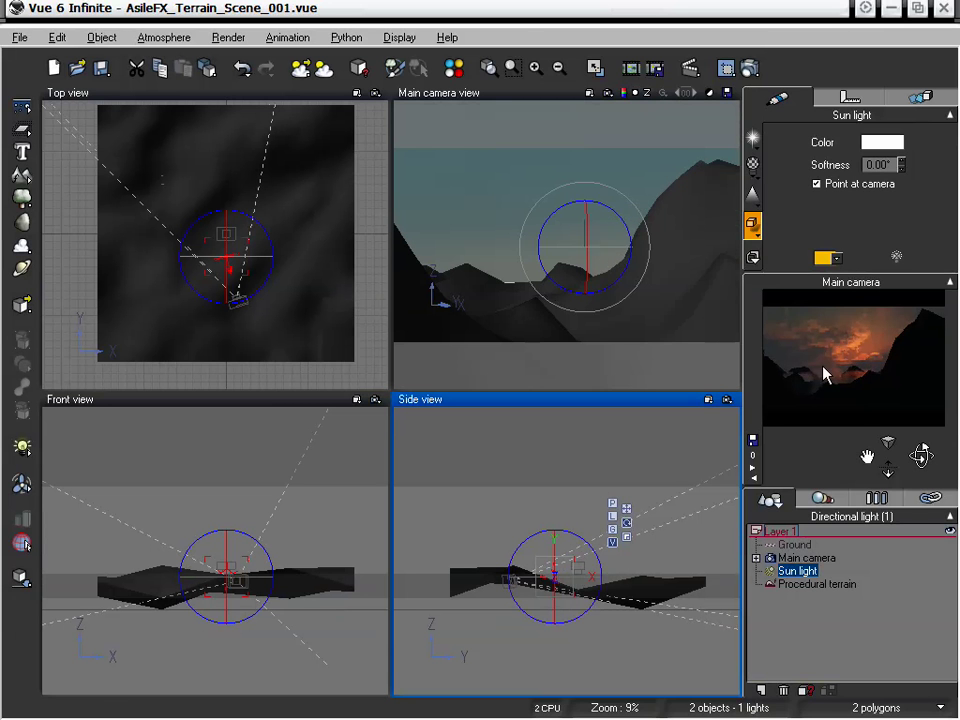
Reopen the atmosphere settings and lower the haze ground density to 19%
{"action": "left_click", "coordinate": [163, 37]}
{"action": "left_click", "coordinate": [179, 119]}
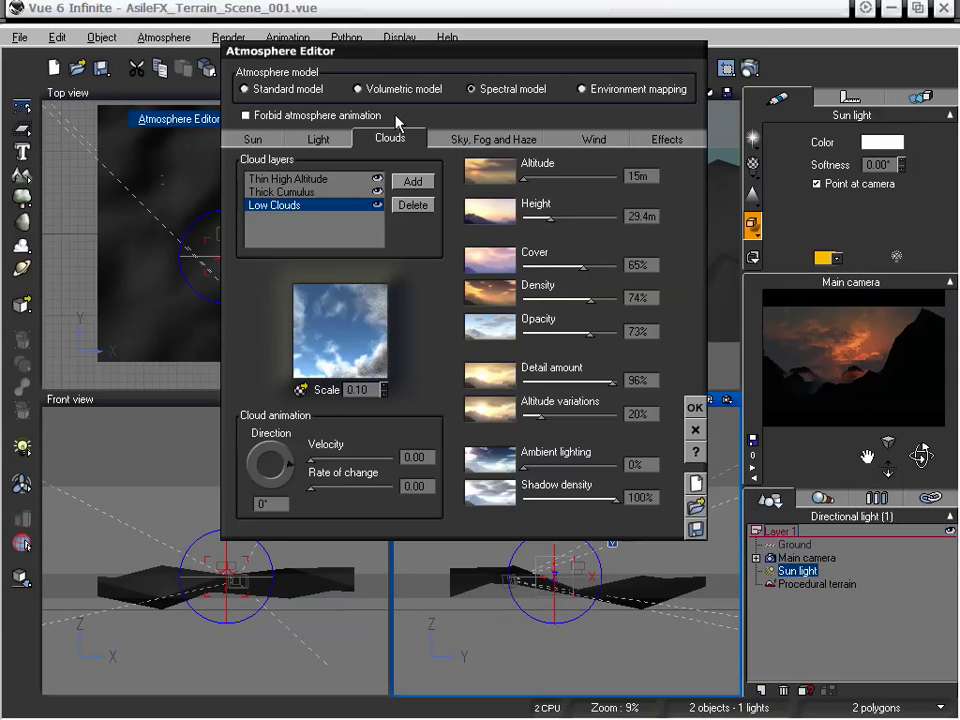
{"action": "left_click_drag", "start_coordinate": [281, 48], "coordinate": [236, 66]}
{"action": "left_click", "coordinate": [445, 150]}
{"action": "left_click_drag", "start_coordinate": [349, 50], "coordinate": [303, 41]}
{"action": "left_click_drag", "start_coordinate": [297, 290], "coordinate": [287, 290]}
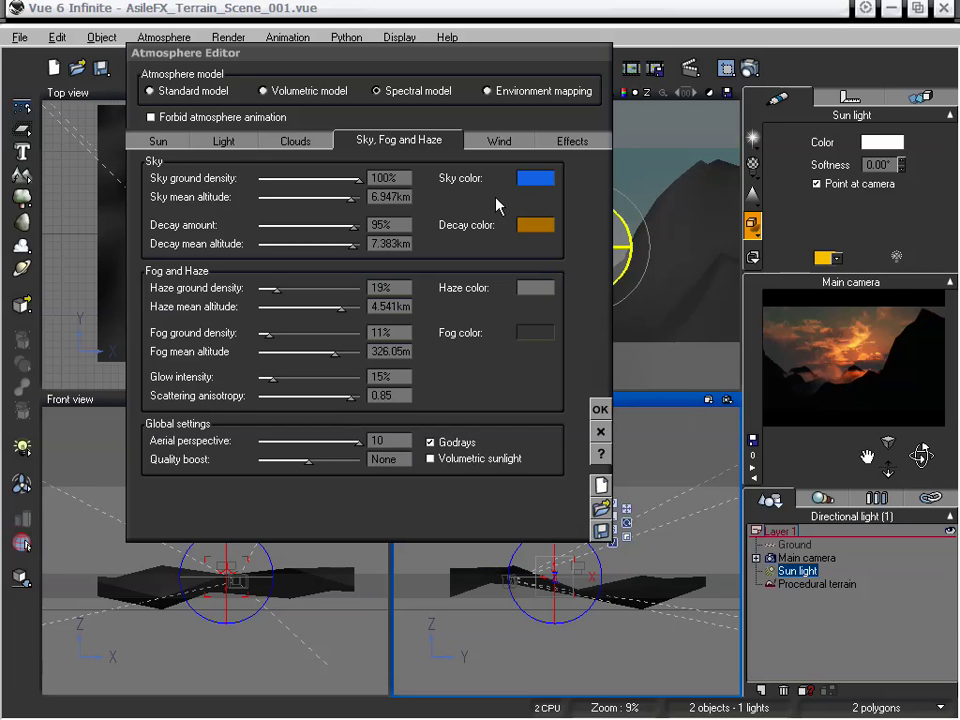
Raise the atmosphere's glow intensity to 54%
{"action": "left_click", "coordinate": [295, 143]}
{"action": "left_click", "coordinate": [401, 143]}
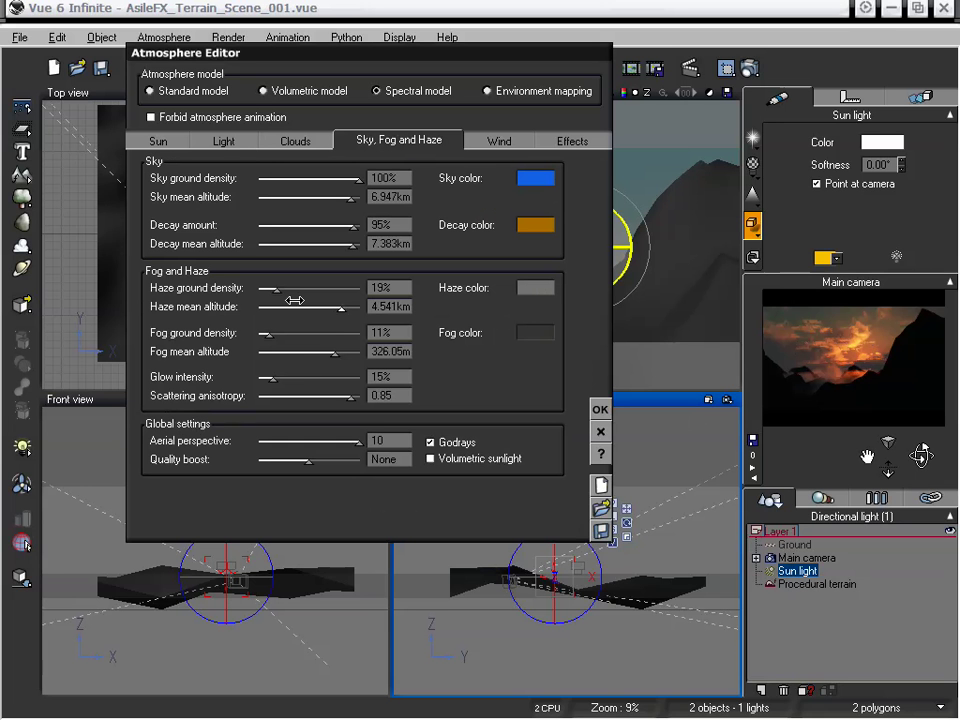
{"action": "left_click_drag", "start_coordinate": [280, 378], "coordinate": [294, 378]}
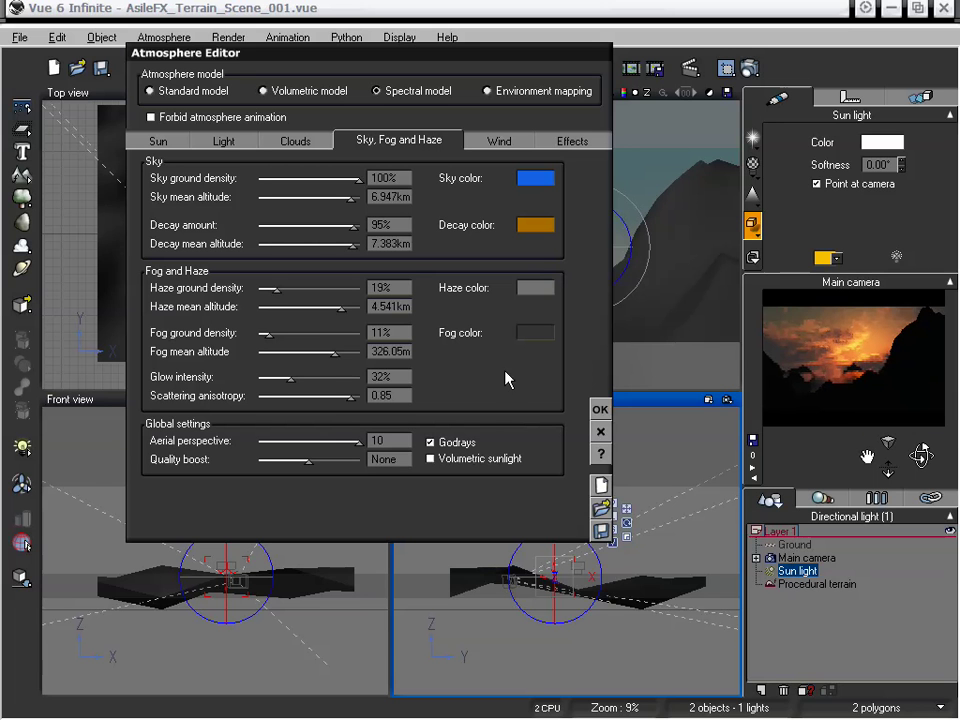
{"action": "left_click_drag", "start_coordinate": [298, 376], "coordinate": [312, 379]}
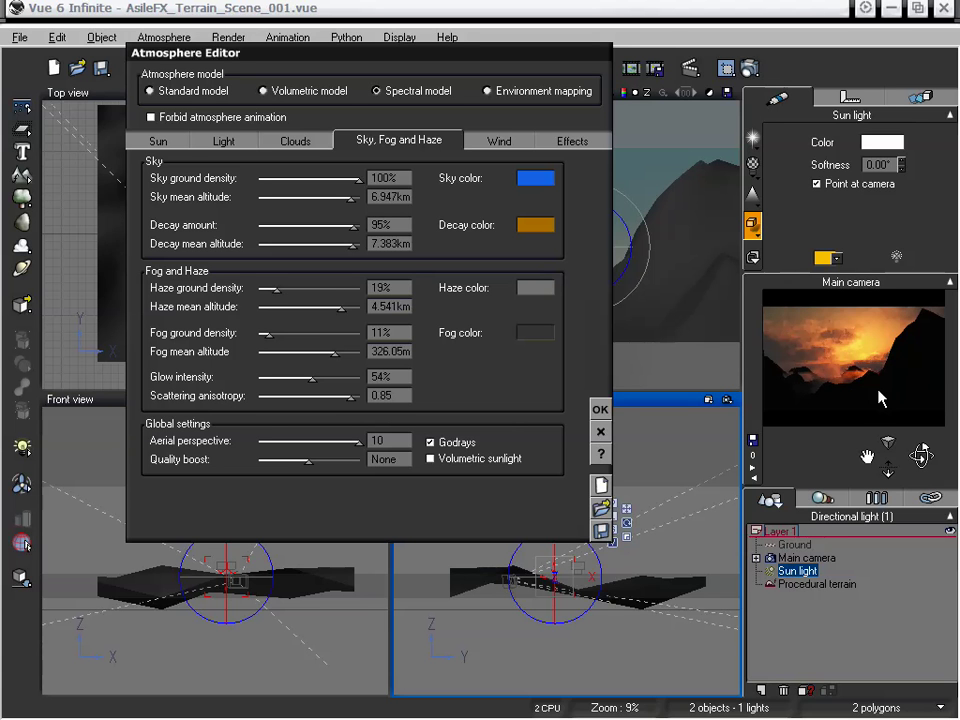
Raise the atmosphere's sky dome lighting gain to 0.50
{"action": "left_click", "coordinate": [245, 145]}
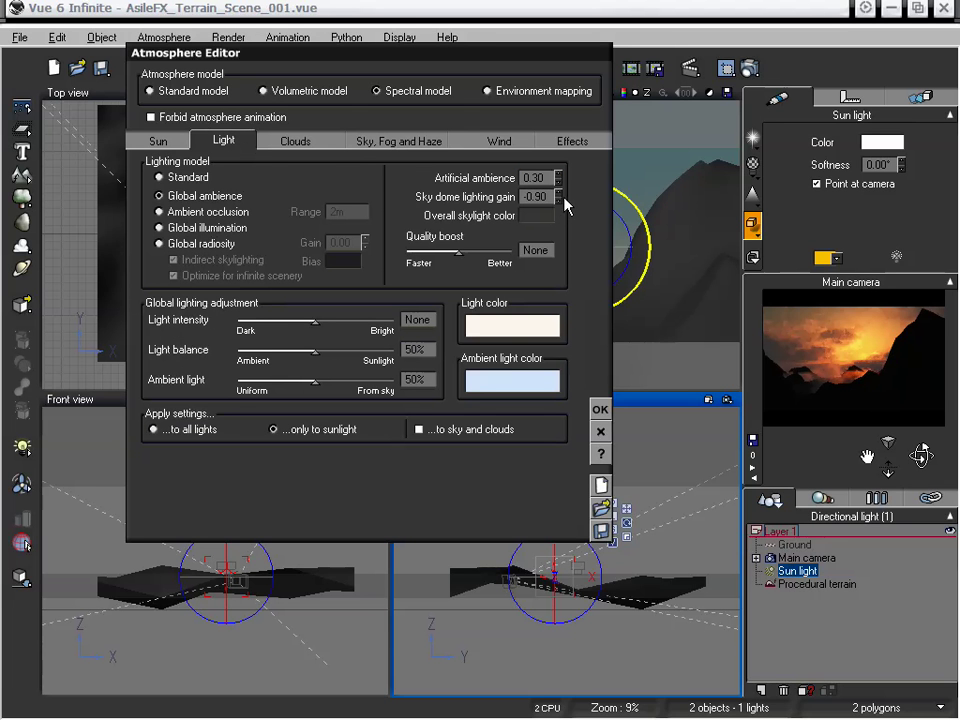
{"action": "left_click_drag", "start_coordinate": [559, 197], "coordinate": [559, 187]}
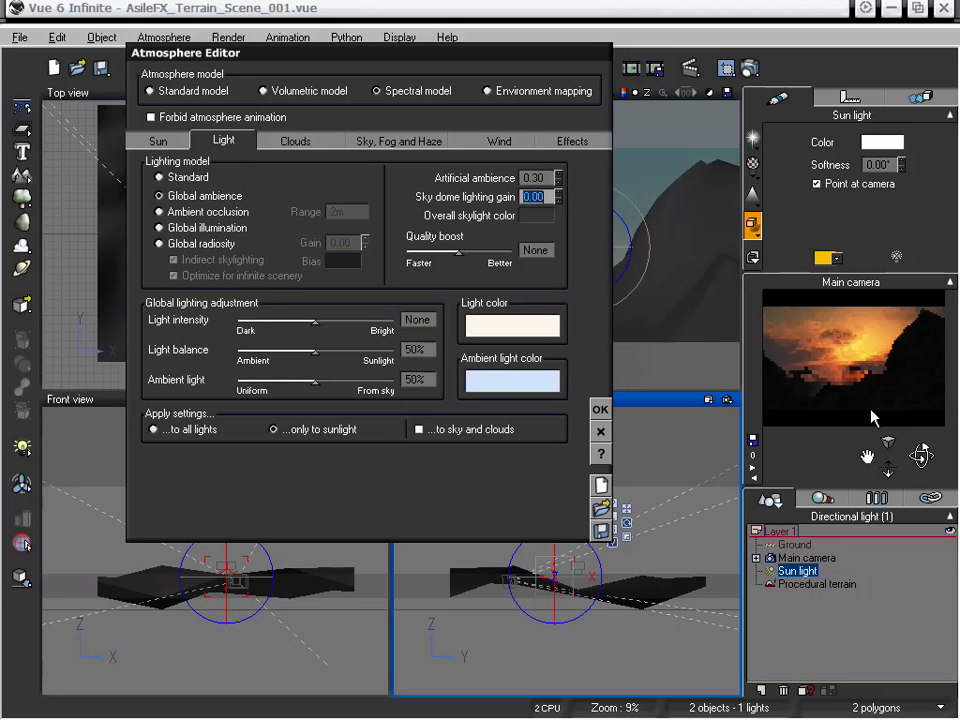
{"action": "left_click", "coordinate": [559, 193]}
{"action": "left_click", "coordinate": [559, 193]}
{"action": "left_click", "coordinate": [559, 193]}
{"action": "left_click", "coordinate": [559, 193]}
{"action": "left_click", "coordinate": [559, 193]}
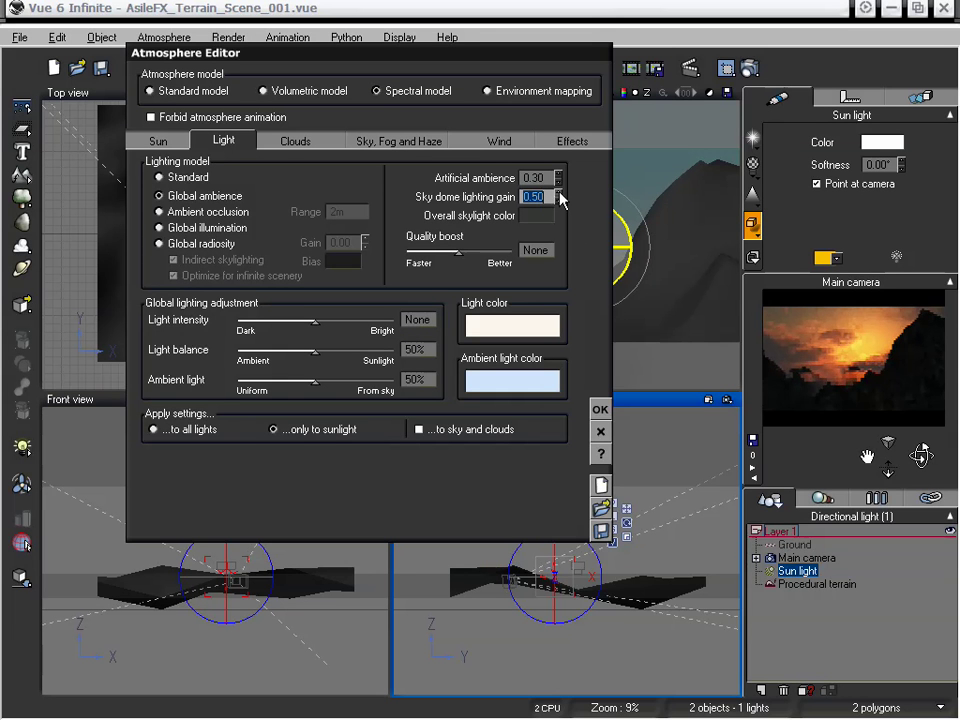
Set the artificial ambience to 0.55 and the sky dome lighting gain to 1.10
{"action": "left_click", "coordinate": [558, 177]}
{"action": "left_click_drag", "start_coordinate": [558, 177], "coordinate": [557, 166]}
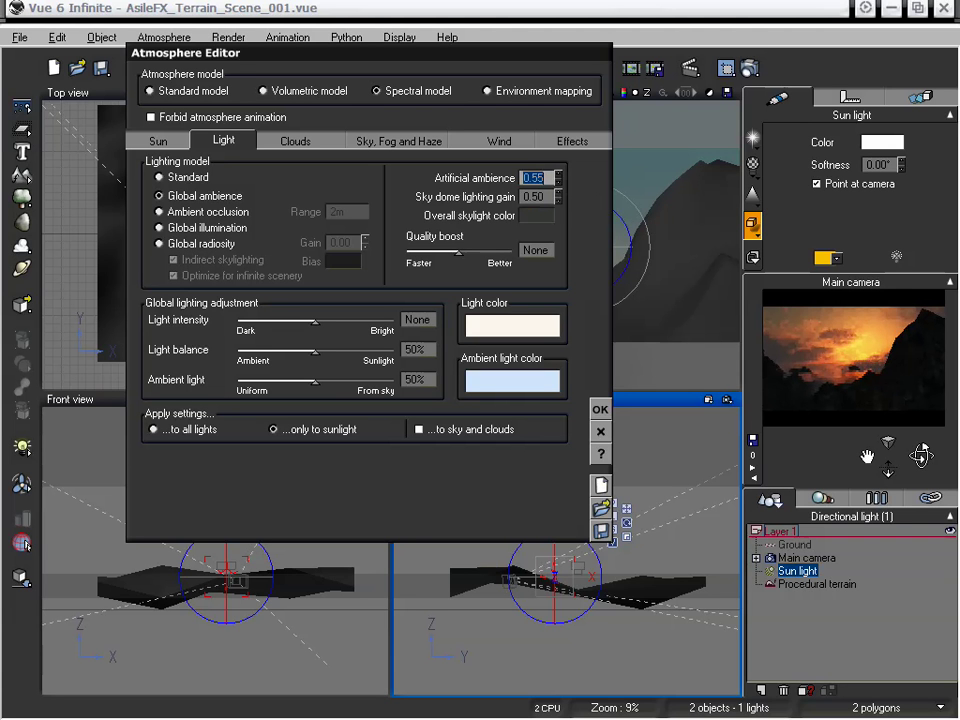
{"action": "left_click", "coordinate": [558, 176]}
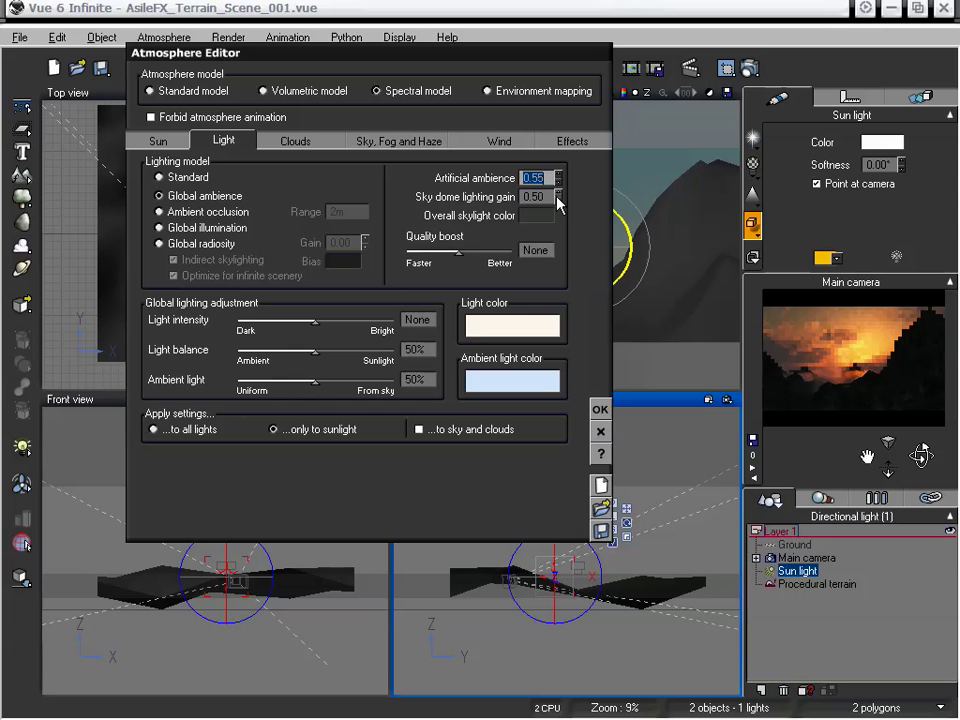
{"action": "left_click_drag", "start_coordinate": [557, 198], "coordinate": [557, 198]}
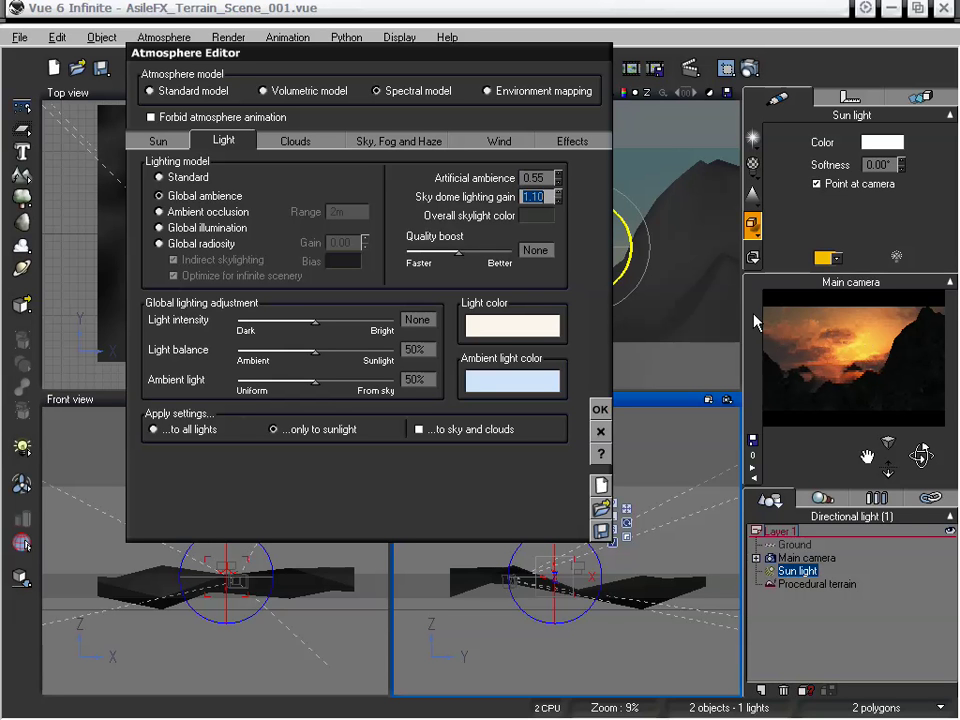
{"action": "left_click", "coordinate": [460, 252]}
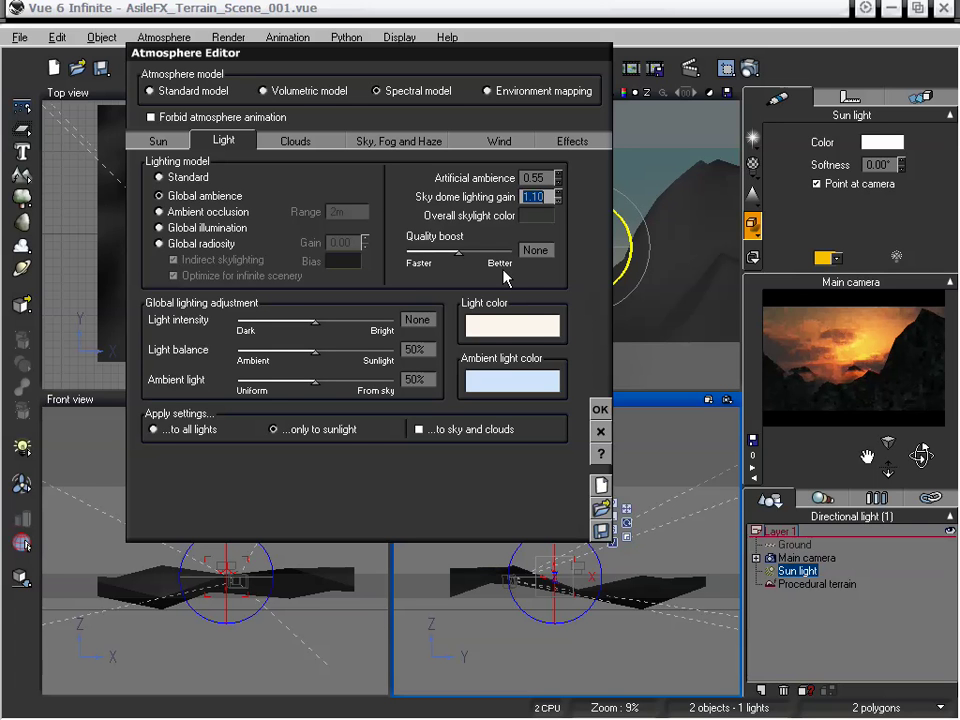
Check the new lighting in the camera preview and confirm the atmosphere settings
{"action": "right_click", "coordinate": [868, 409]}
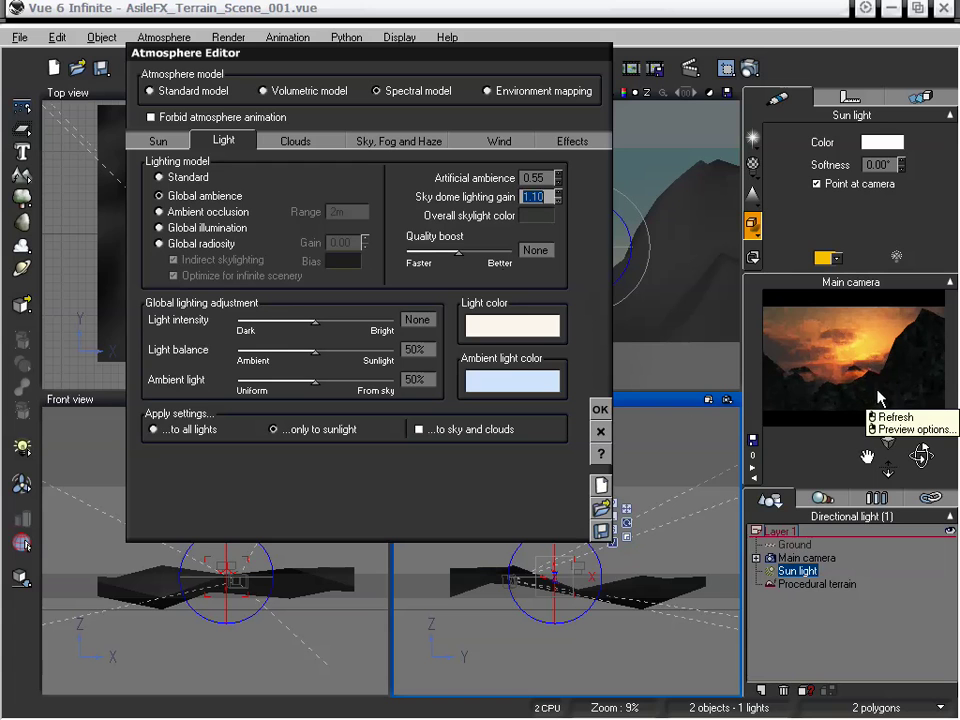
{"action": "left_click", "coordinate": [645, 438]}
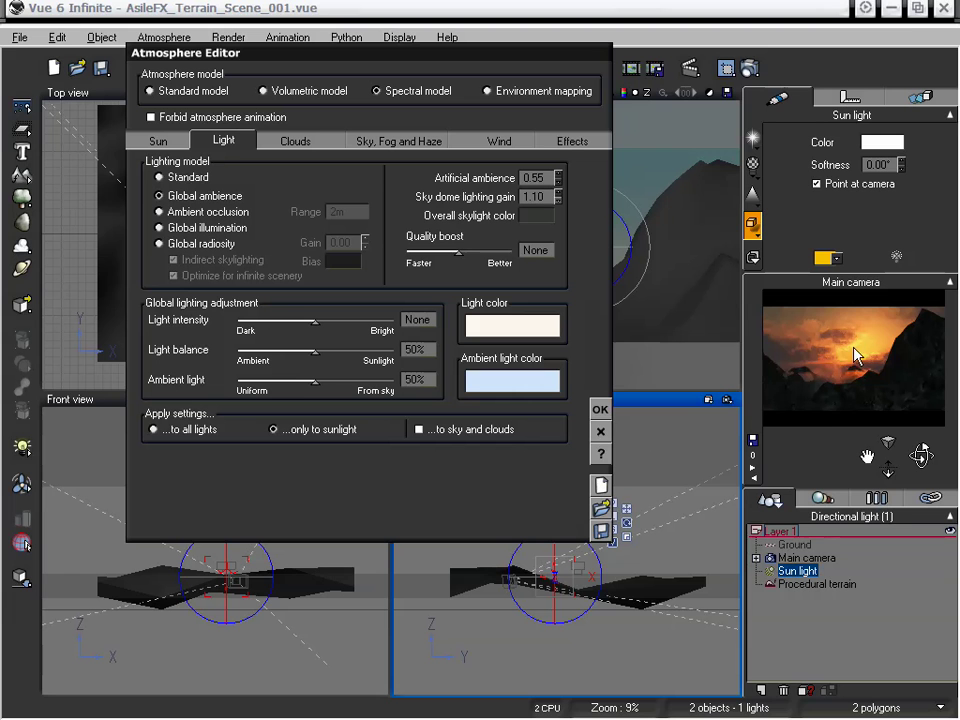
{"action": "right_click", "coordinate": [779, 350]}
{"action": "left_click", "coordinate": [602, 411]}
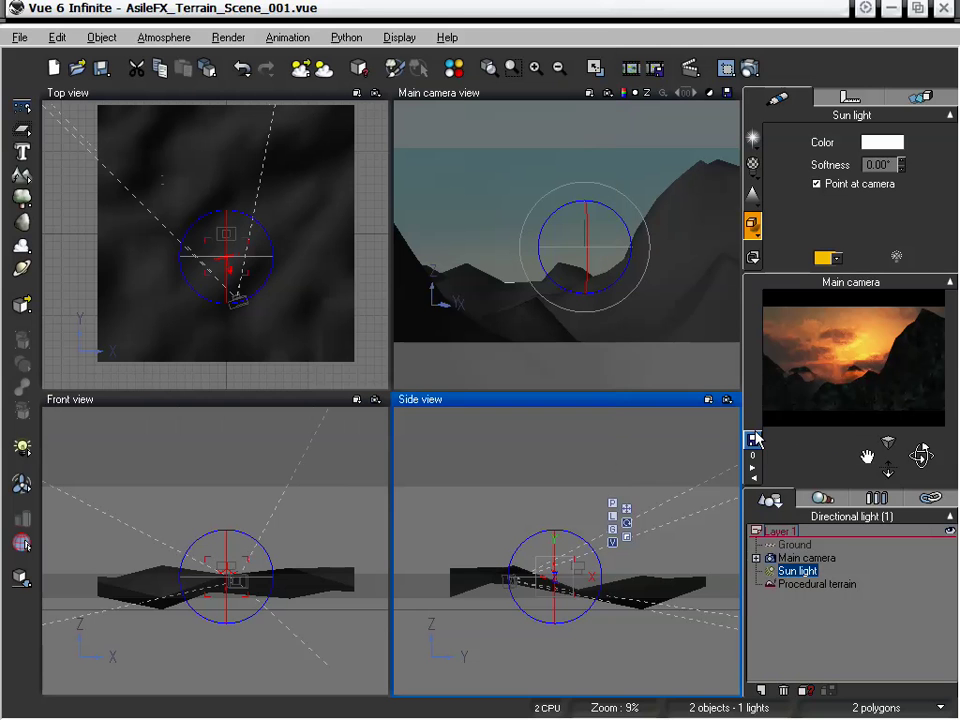
Render the scene to screen with the Broadcast quality preset, inspect the finished image and close it
{"action": "right_click", "coordinate": [752, 70]}
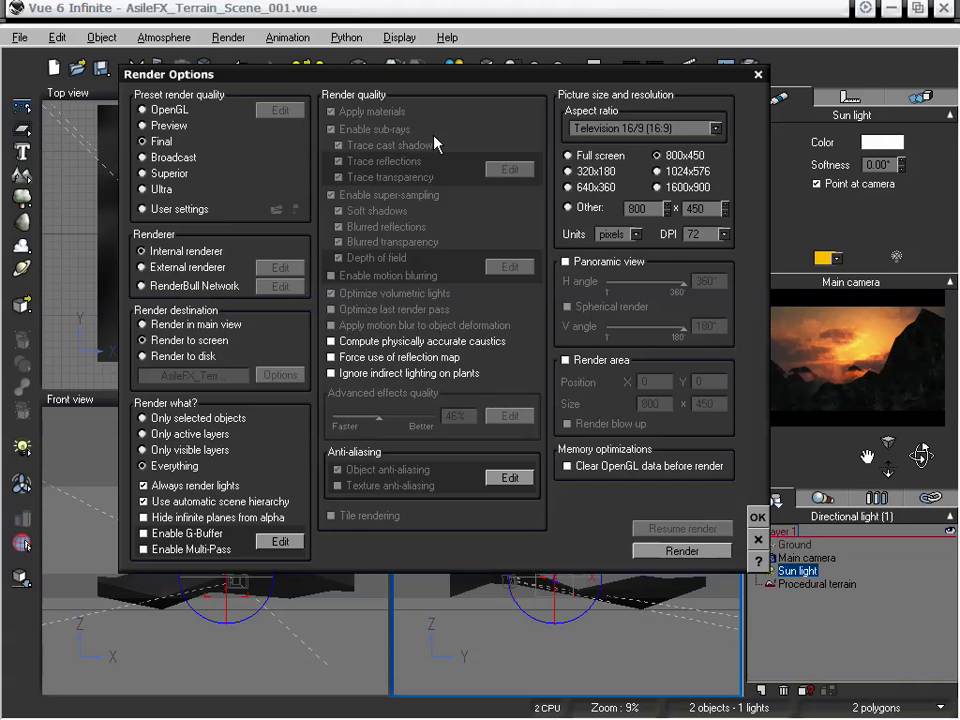
{"action": "left_click", "coordinate": [175, 157]}
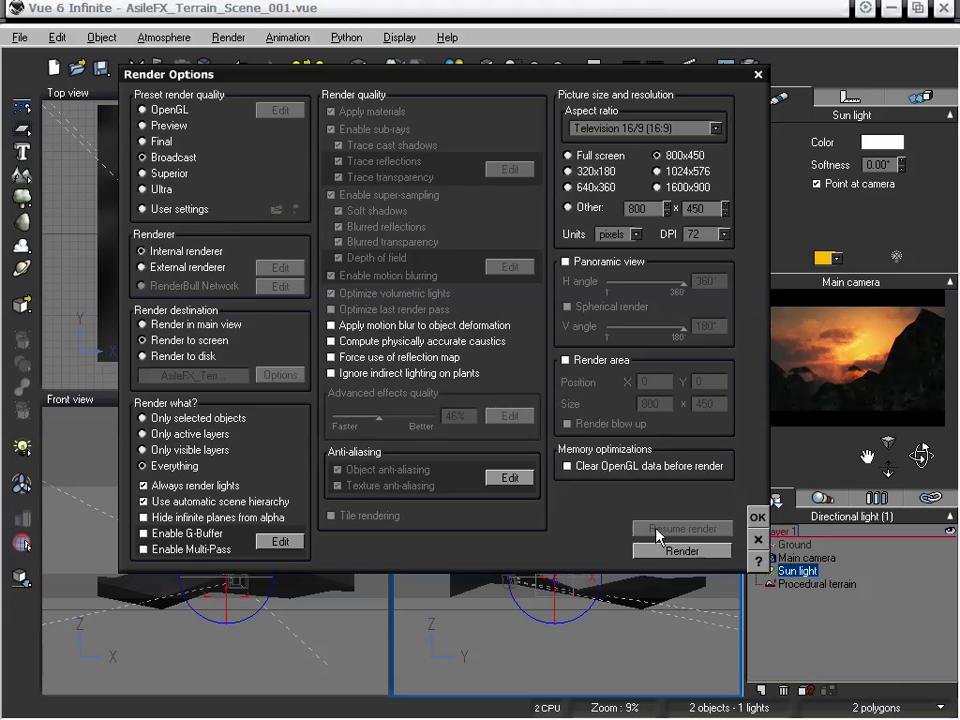
{"action": "left_click", "coordinate": [682, 551]}
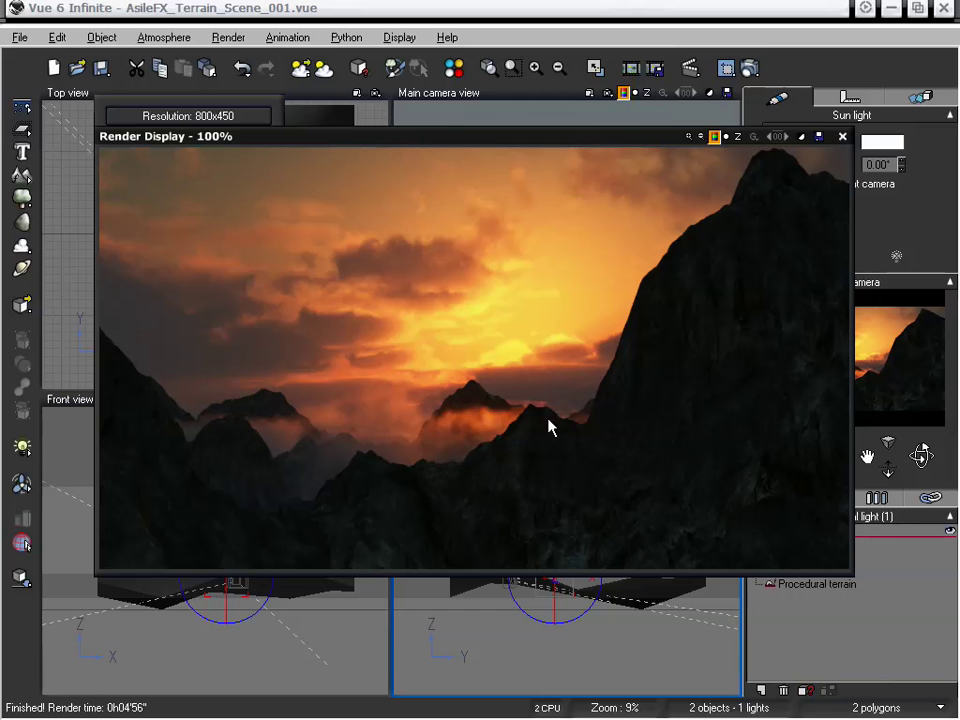
{"action": "left_click_drag", "start_coordinate": [493, 144], "coordinate": [486, 220]}
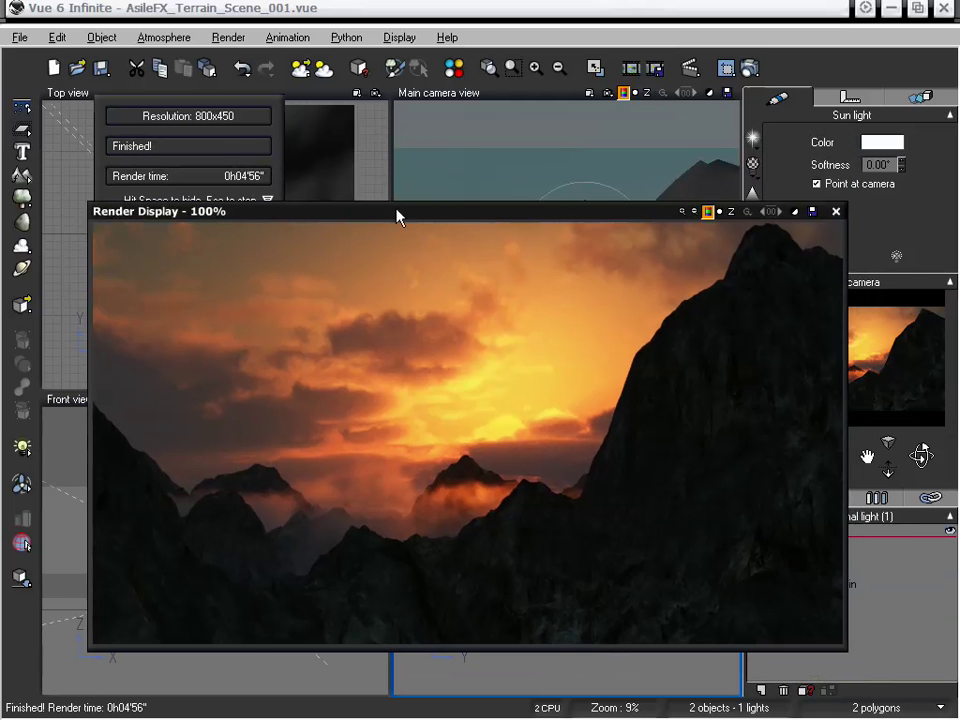
{"action": "left_click_drag", "start_coordinate": [400, 224], "coordinate": [407, 150]}
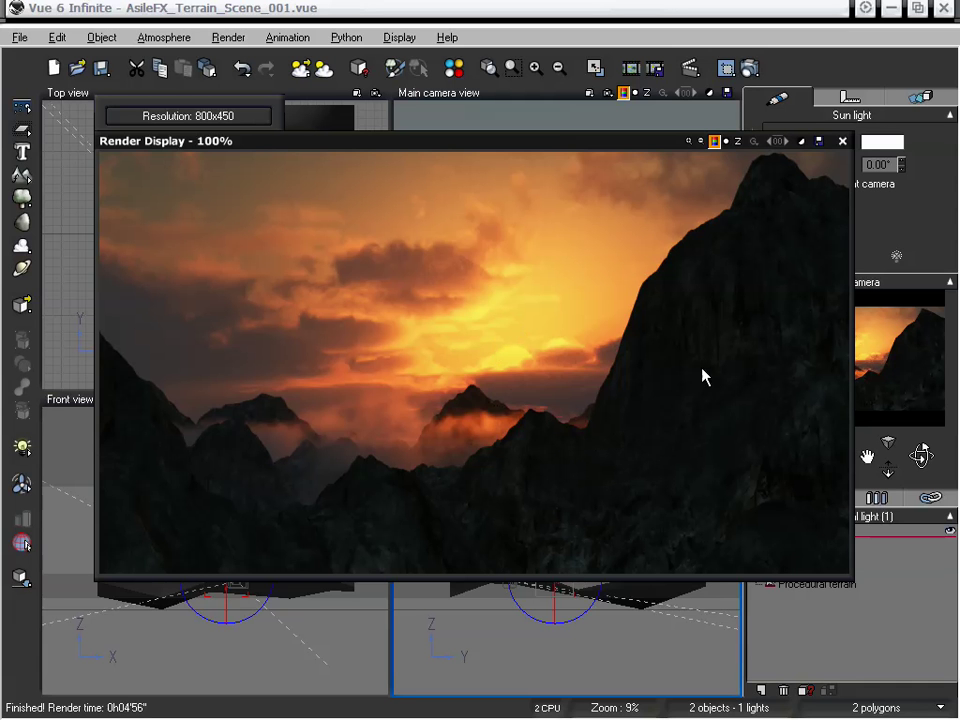
{"action": "left_click", "coordinate": [843, 143]}
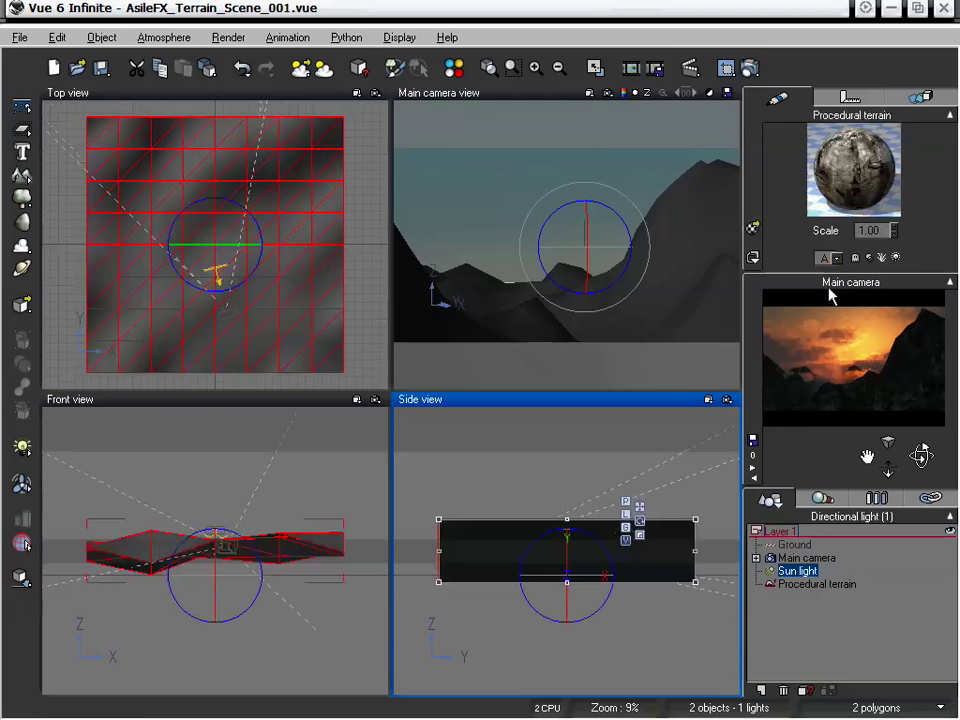
Select the procedural terrain and change its Gray Mountain Rocks material to the EcoSystem type
{"action": "left_click", "coordinate": [608, 214]}
{"action": "double_click", "coordinate": [860, 165]}
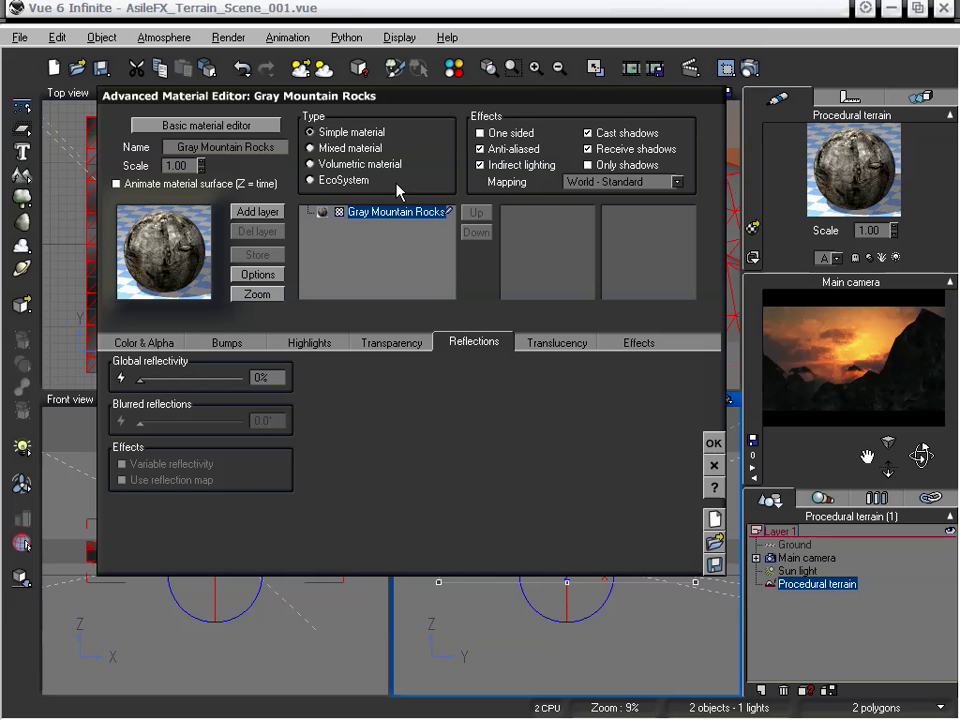
{"action": "left_click", "coordinate": [310, 180]}
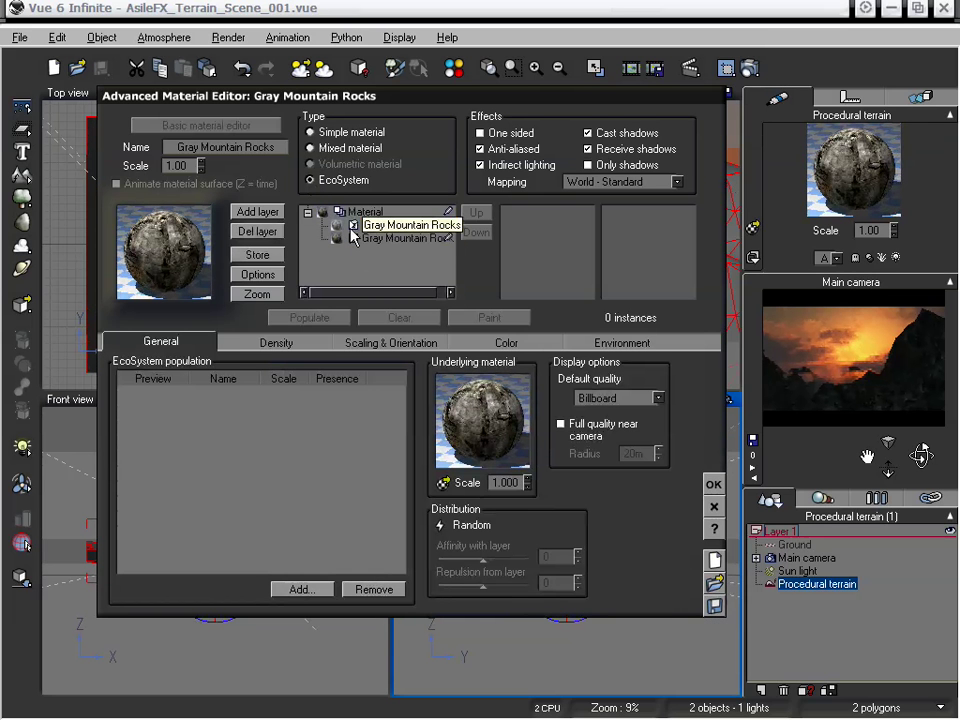
Add the Fern from the Plants collection to the terrain material's EcoSystem population
{"action": "left_click", "coordinate": [324, 592]}
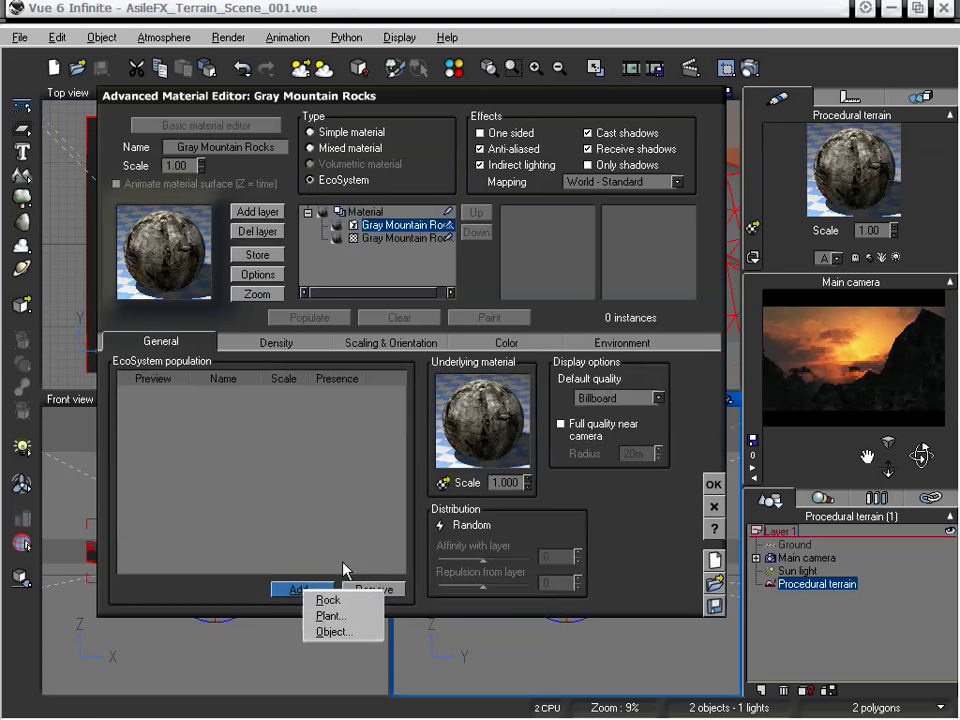
{"action": "left_click", "coordinate": [358, 617]}
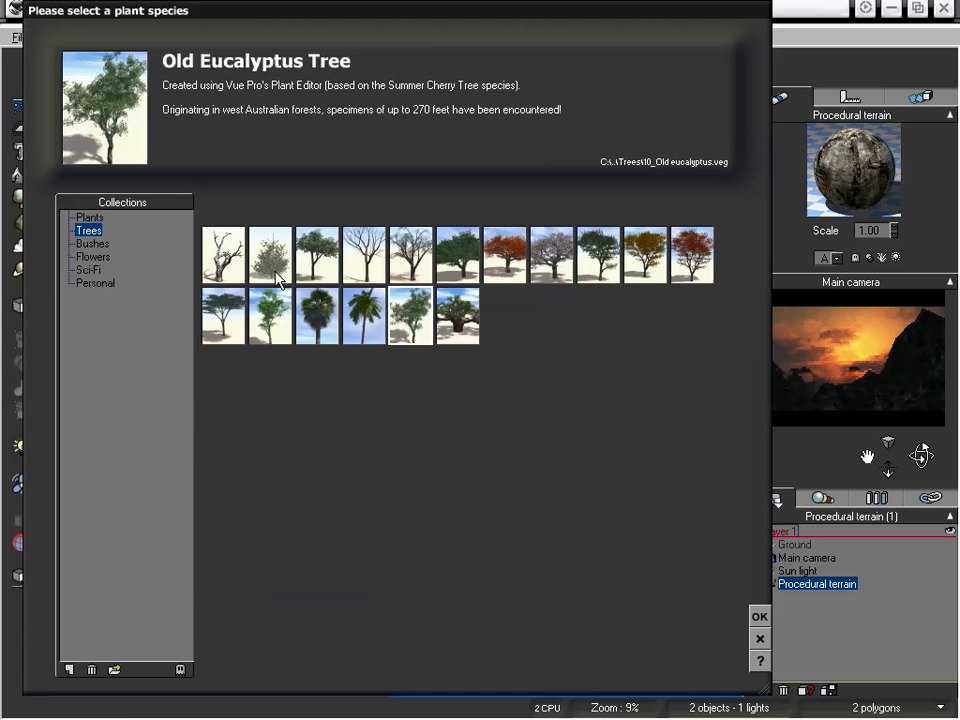
{"action": "left_click", "coordinate": [95, 218]}
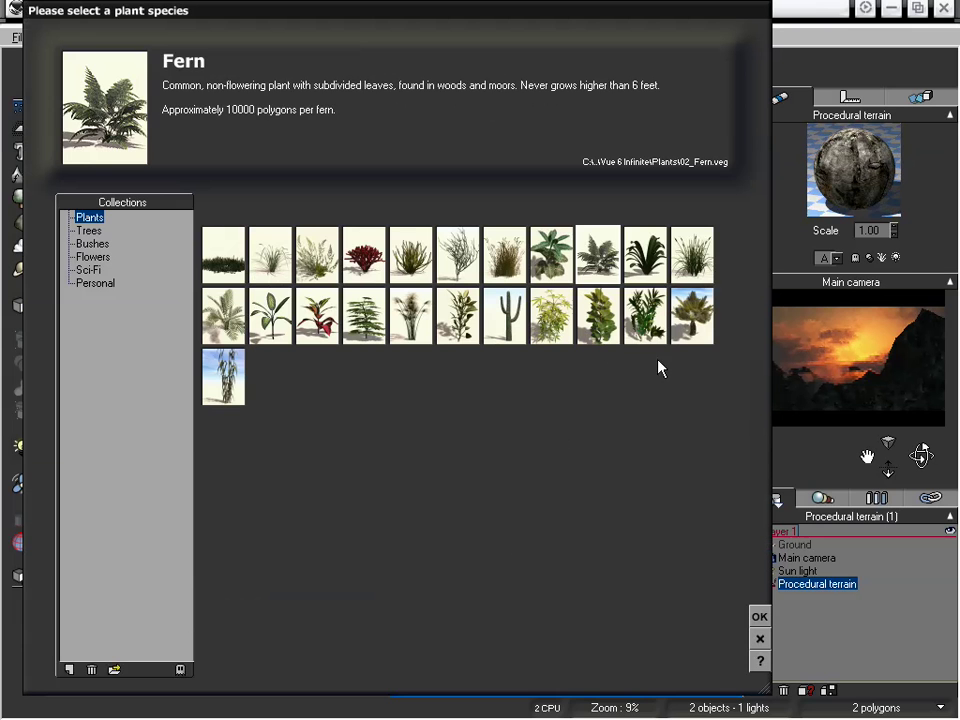
{"action": "left_click", "coordinate": [645, 315]}
{"action": "left_click", "coordinate": [645, 268]}
{"action": "left_click", "coordinate": [605, 262]}
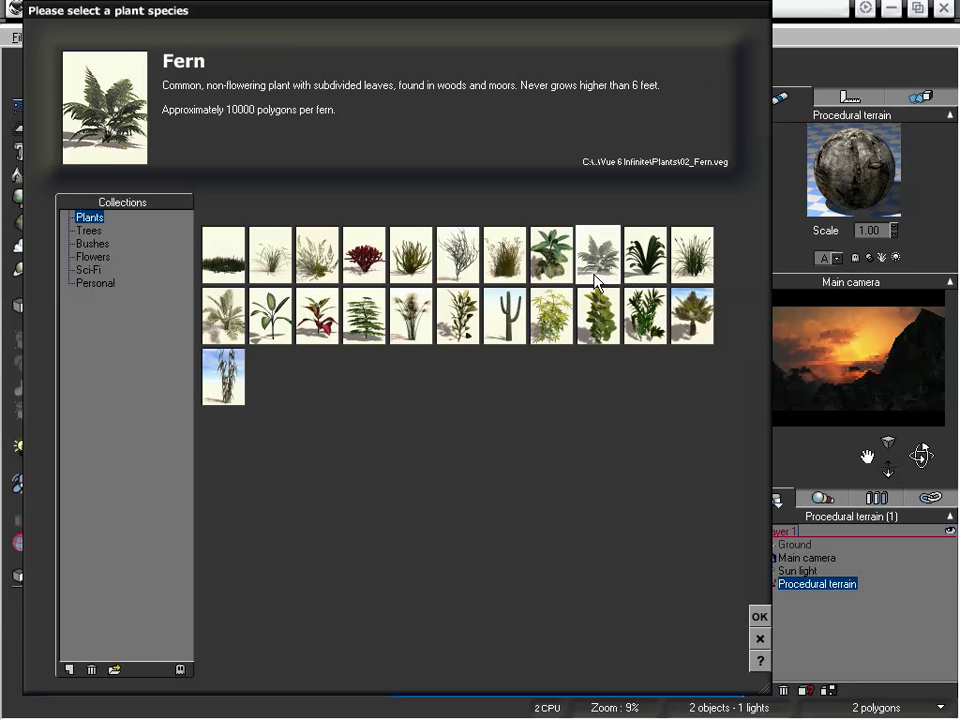
{"action": "left_click", "coordinate": [759, 616]}
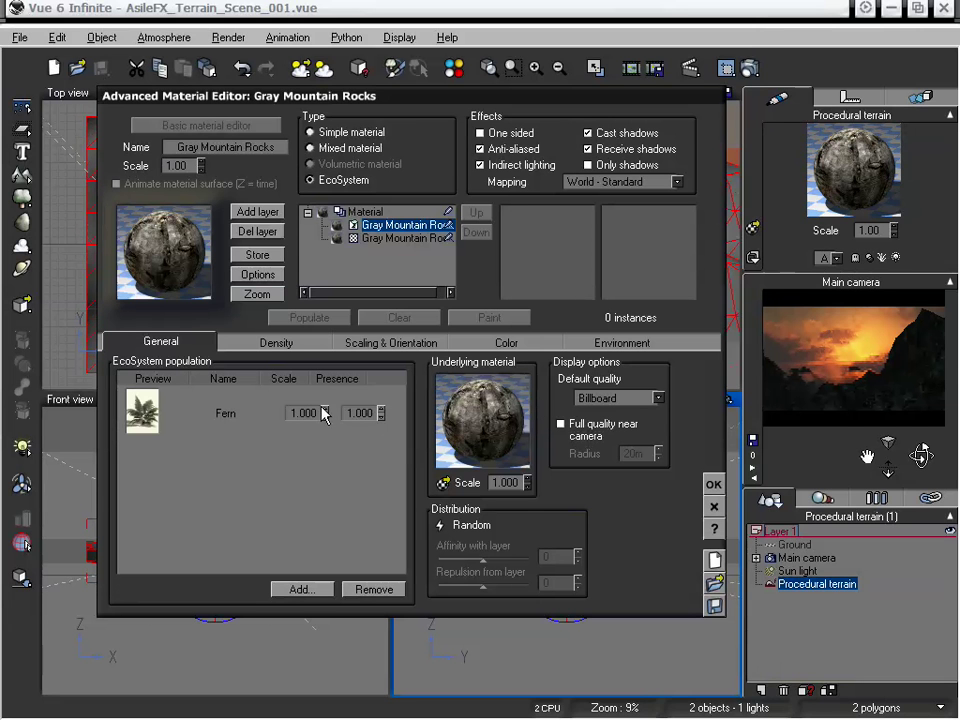
Set the EcoSystem's overall density to 9% and the fern's scale to 4.000
{"action": "left_click", "coordinate": [305, 344]}
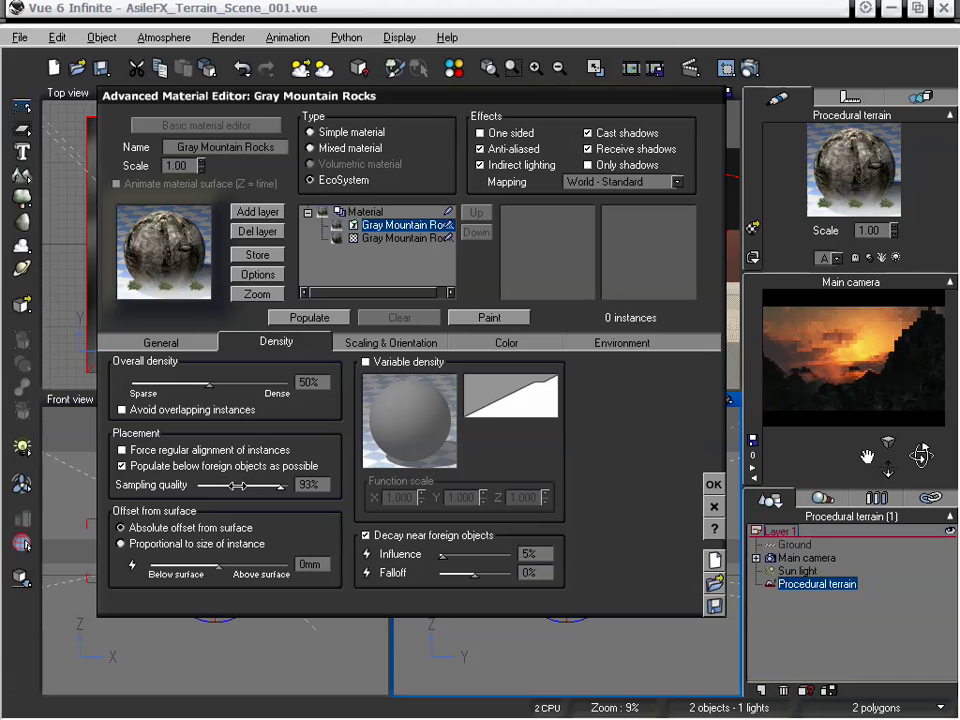
{"action": "left_click_drag", "start_coordinate": [209, 385], "coordinate": [146, 385]}
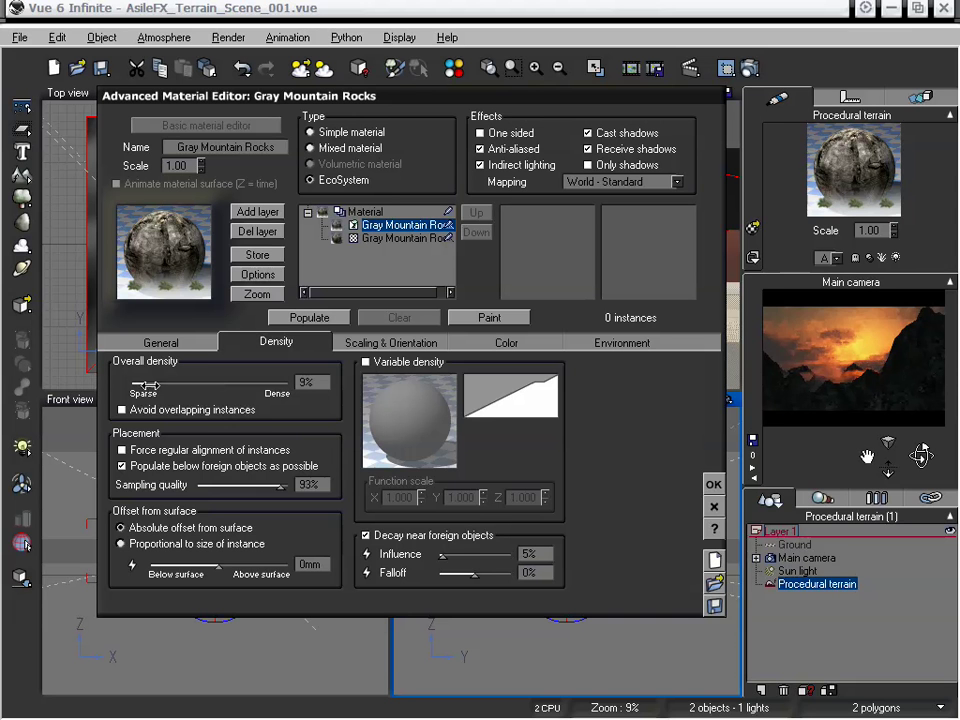
{"action": "left_click", "coordinate": [204, 340]}
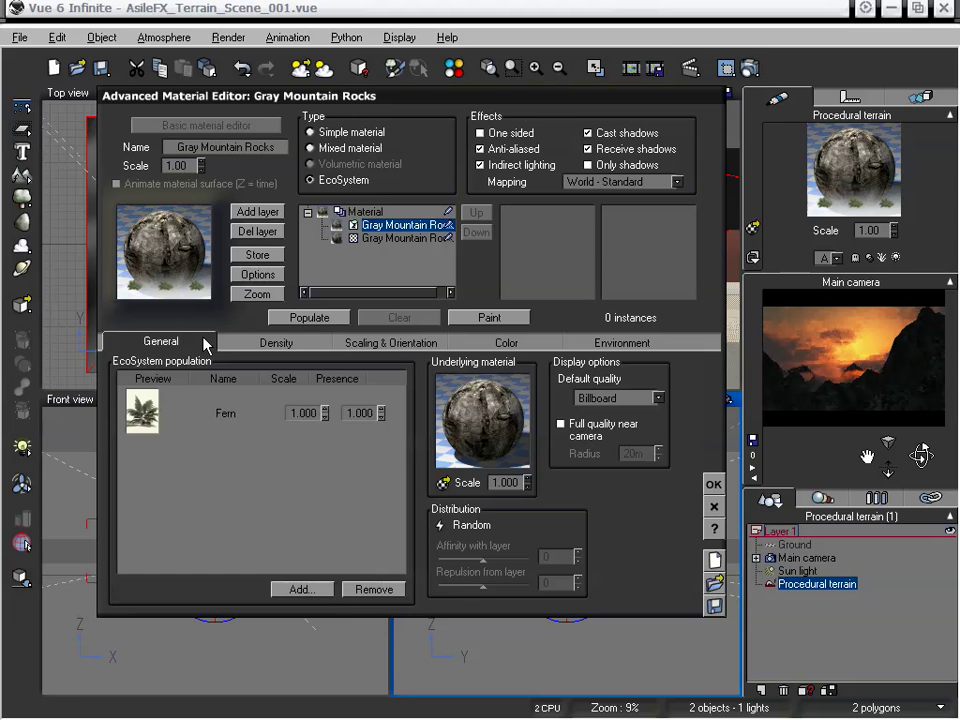
{"action": "left_click_drag", "start_coordinate": [326, 413], "coordinate": [326, 403]}
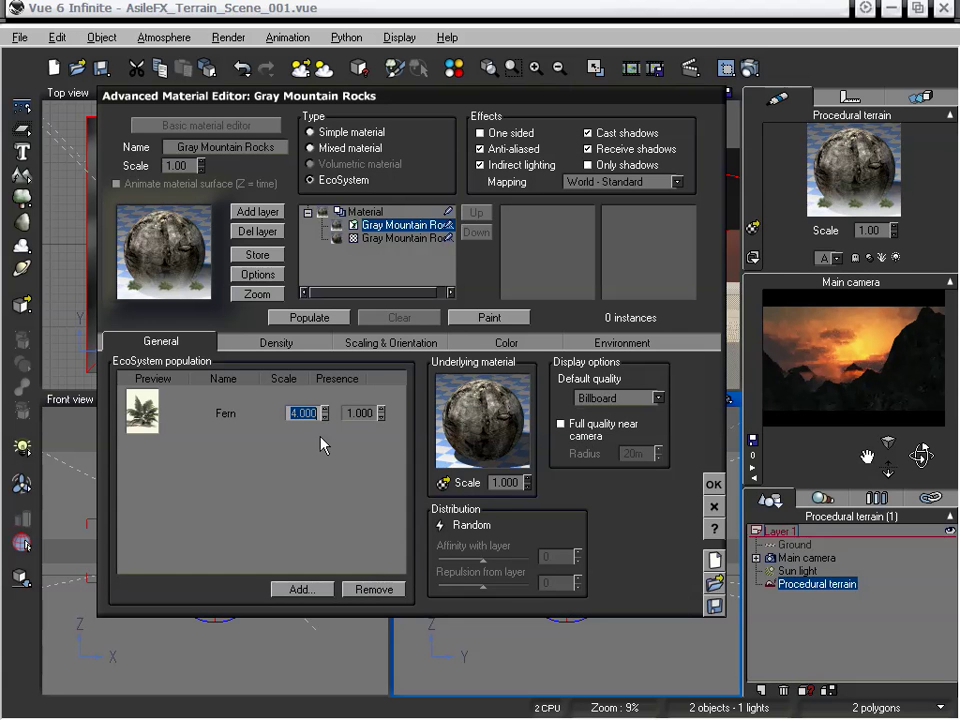
Populate the terrain with the enlarged ferns and check their size in the main camera view
{"action": "left_click_drag", "start_coordinate": [356, 99], "coordinate": [496, 56]}
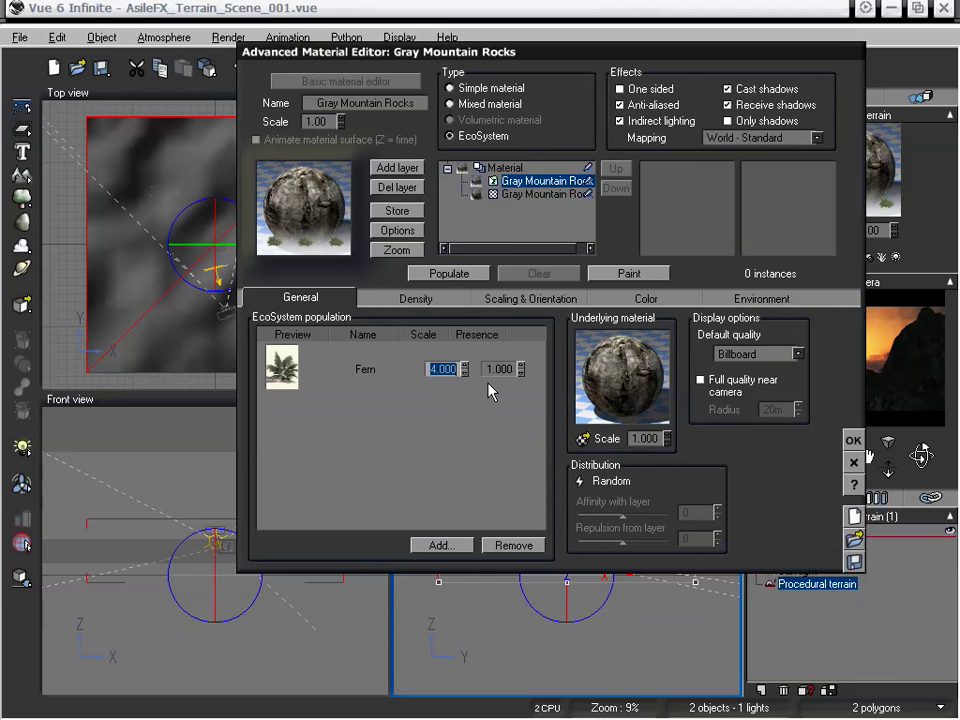
{"action": "left_click_drag", "start_coordinate": [604, 75], "coordinate": [553, 17]}
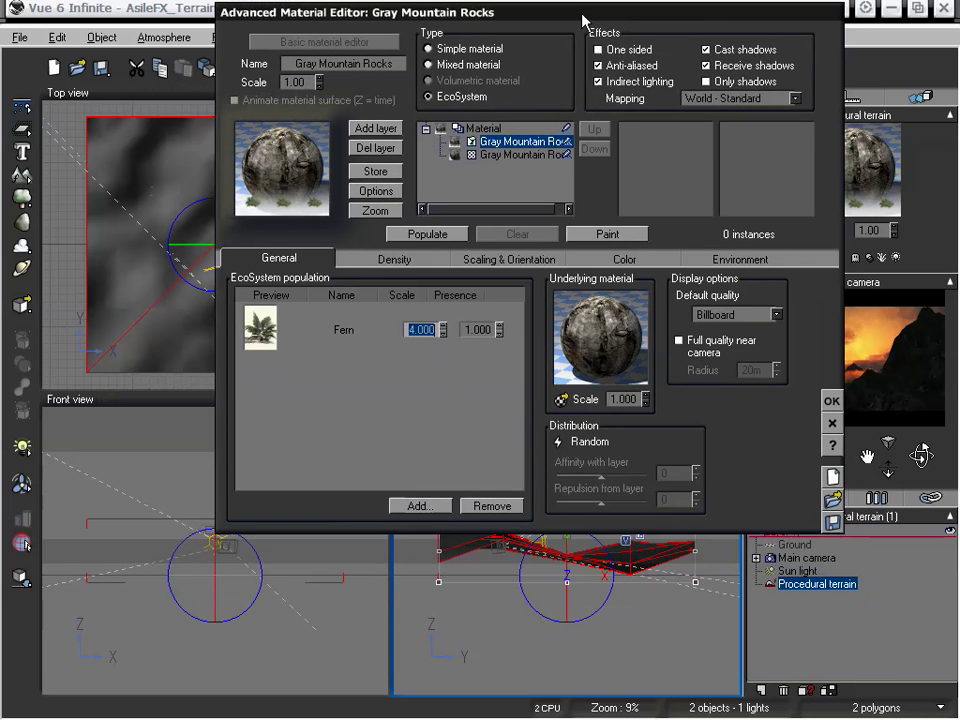
{"action": "left_click", "coordinate": [582, 15]}
{"action": "left_click", "coordinate": [427, 234]}
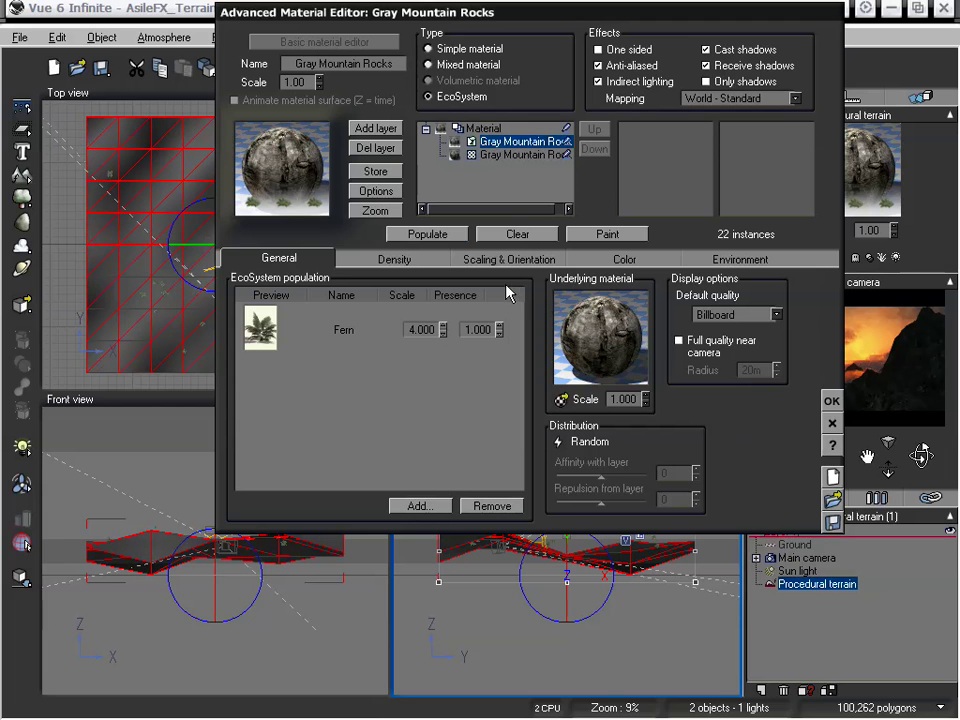
{"action": "left_click_drag", "start_coordinate": [489, 19], "coordinate": [262, 390]}
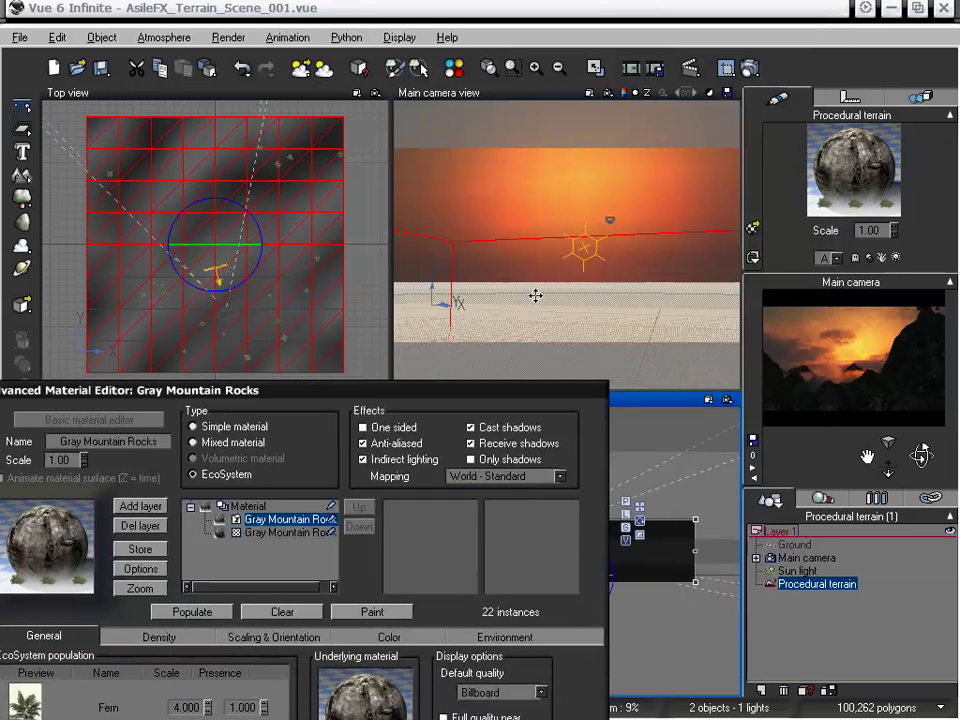
{"action": "left_click", "coordinate": [544, 94]}
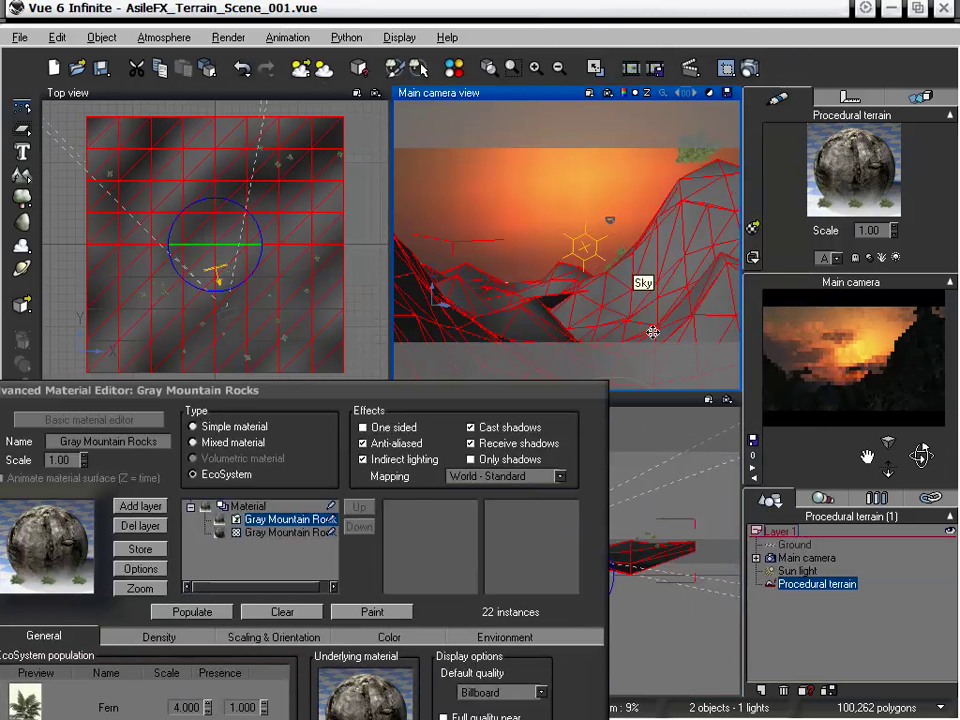
Lower the EcoSystem's overall density to 4% and set the fern's scale to 1.000
{"action": "left_click_drag", "start_coordinate": [467, 394], "coordinate": [645, 92]}
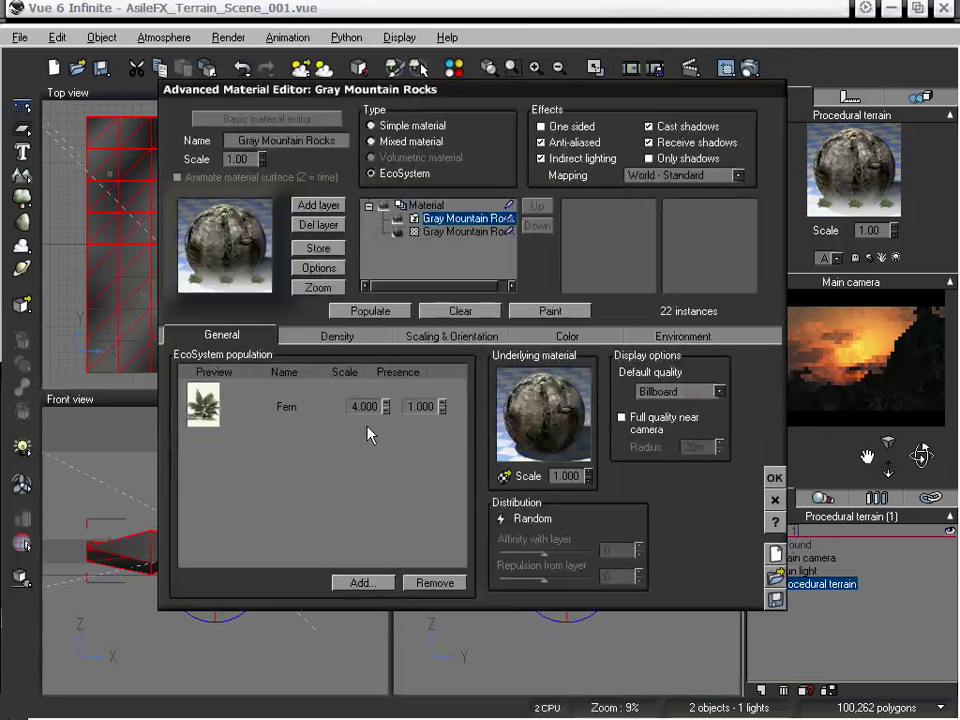
{"action": "left_click", "coordinate": [337, 337]}
{"action": "left_click_drag", "start_coordinate": [242, 368], "coordinate": [201, 380]}
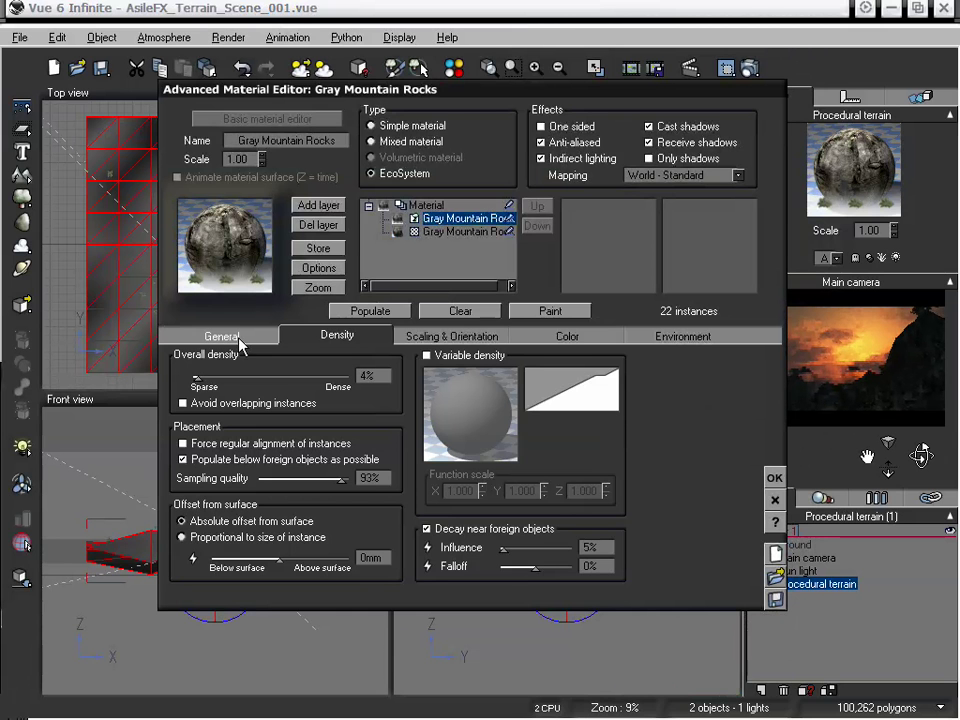
{"action": "left_click", "coordinate": [242, 336]}
{"action": "left_click_drag", "start_coordinate": [387, 406], "coordinate": [387, 415]}
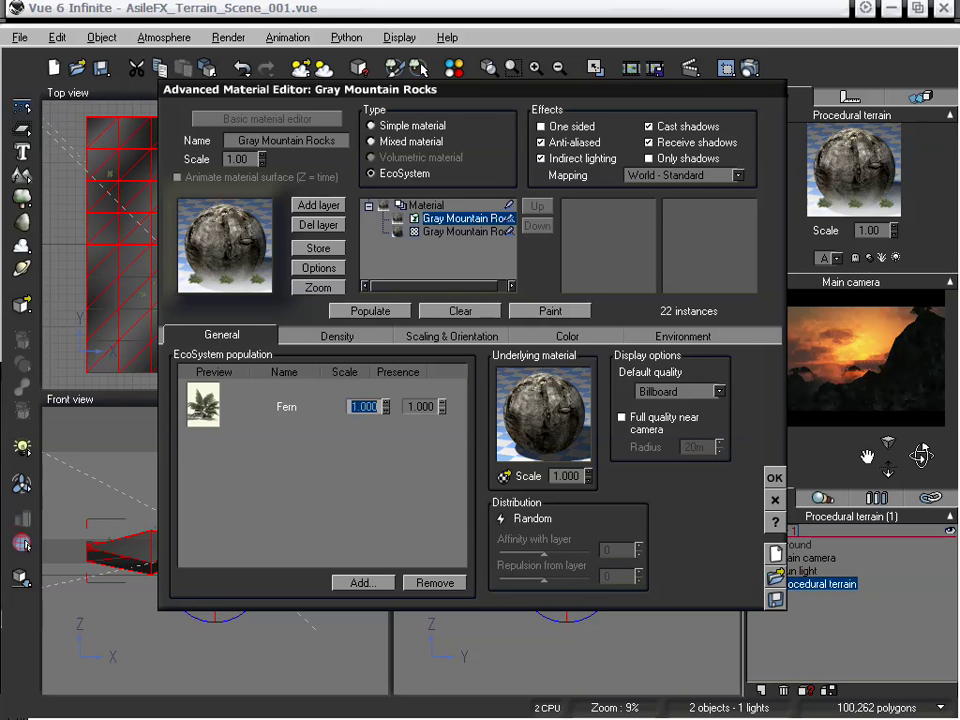
Repopulate the terrain with the smaller ferns and examine their distribution in the main camera view
{"action": "left_click", "coordinate": [370, 312]}
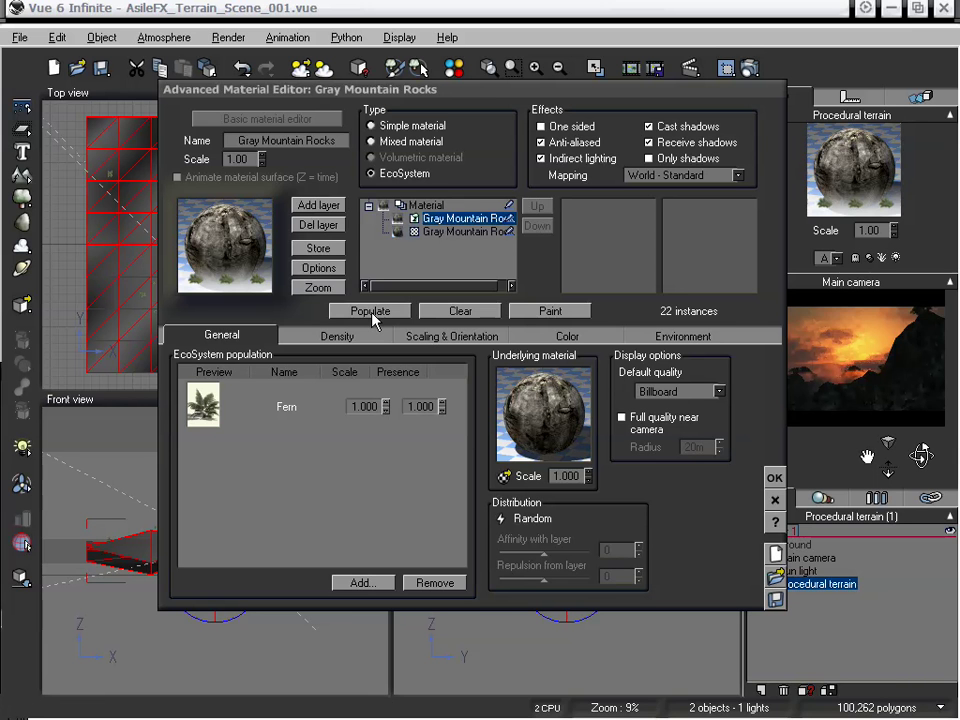
{"action": "left_click_drag", "start_coordinate": [420, 88], "coordinate": [366, 294]}
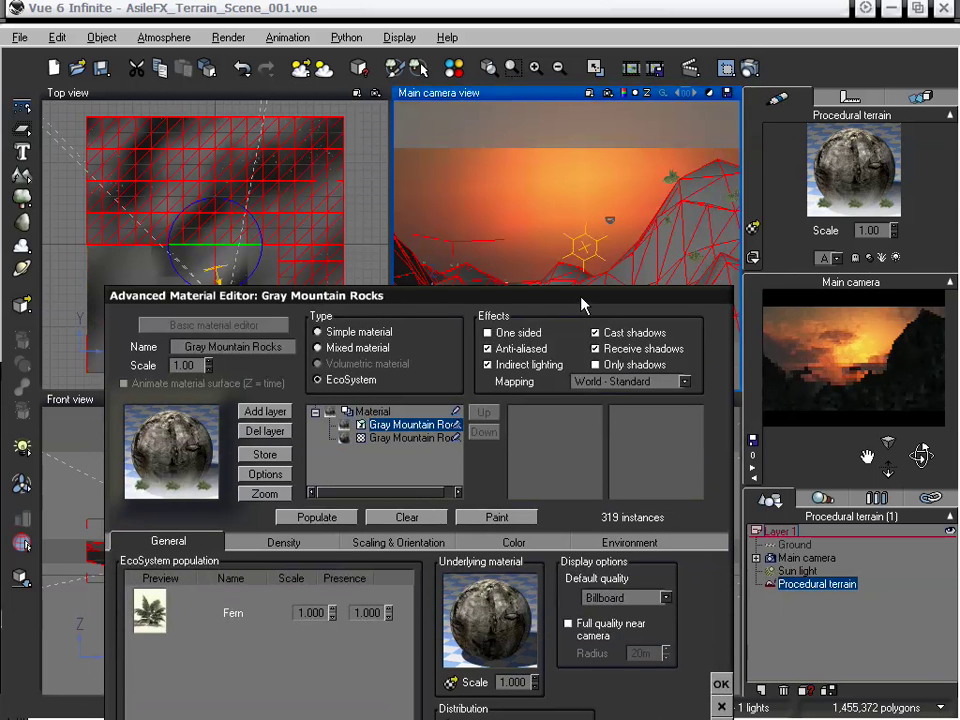
{"action": "left_click_drag", "start_coordinate": [594, 304], "coordinate": [533, 398]}
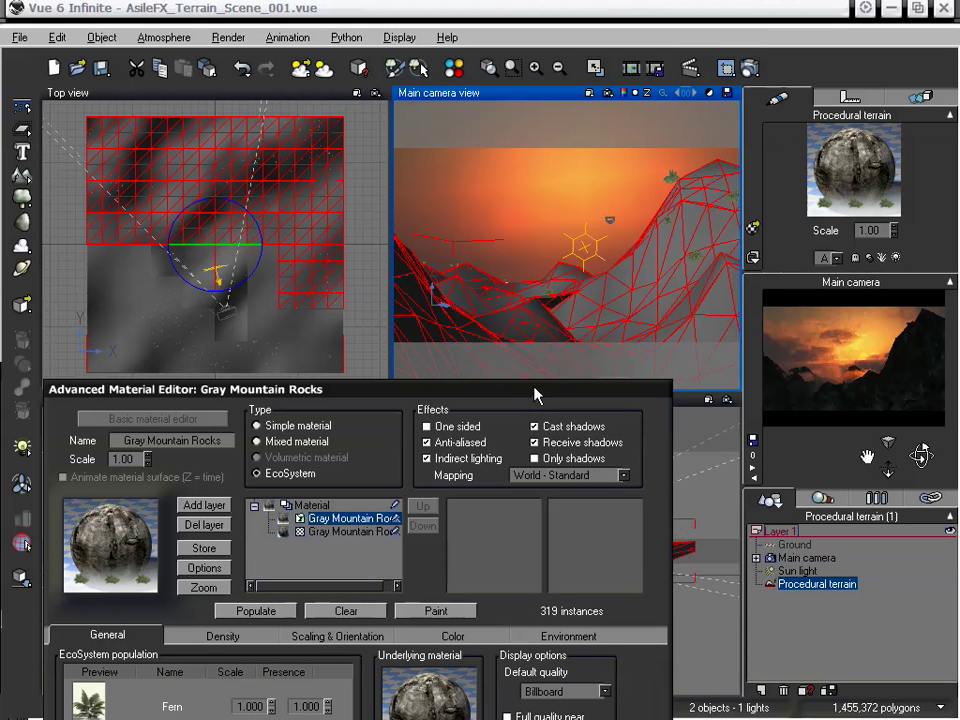
{"action": "left_click_drag", "start_coordinate": [541, 401], "coordinate": [527, 368]}
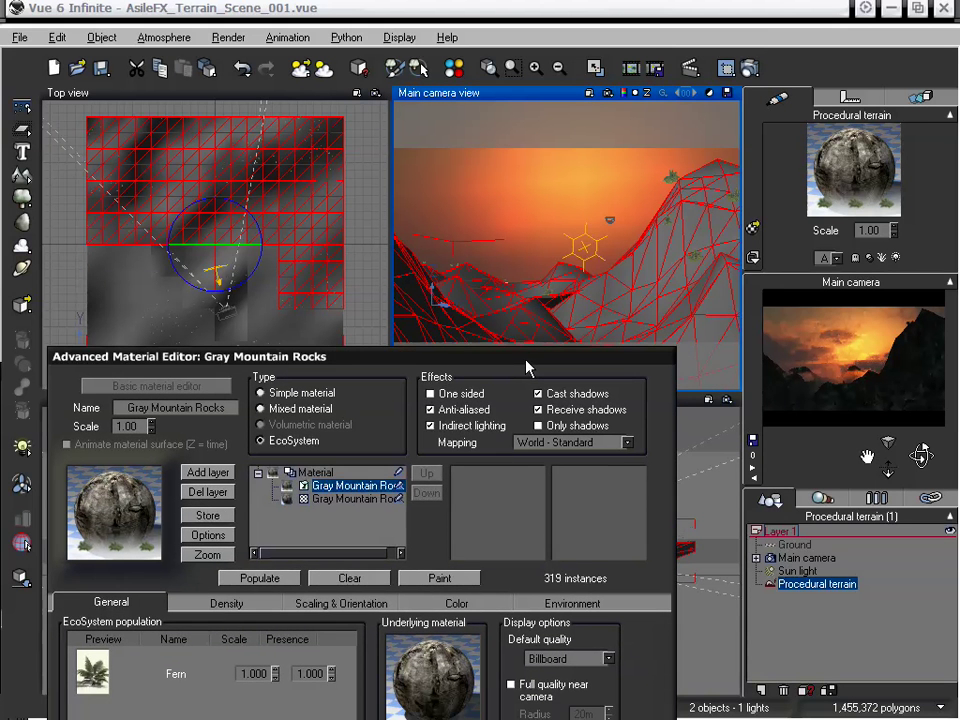
{"action": "left_click_drag", "start_coordinate": [456, 365], "coordinate": [451, 192]}
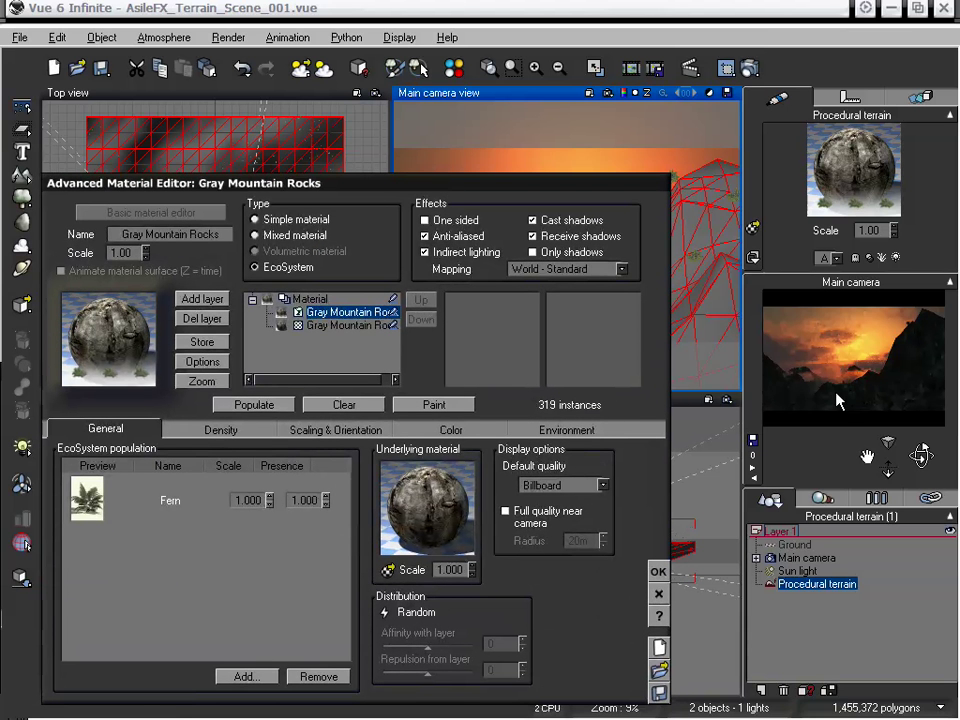
Raise the EcoSystem's overall density to 20% and populate the terrain again
{"action": "left_click", "coordinate": [241, 428]}
{"action": "left_click_drag", "start_coordinate": [82, 471], "coordinate": [109, 473]}
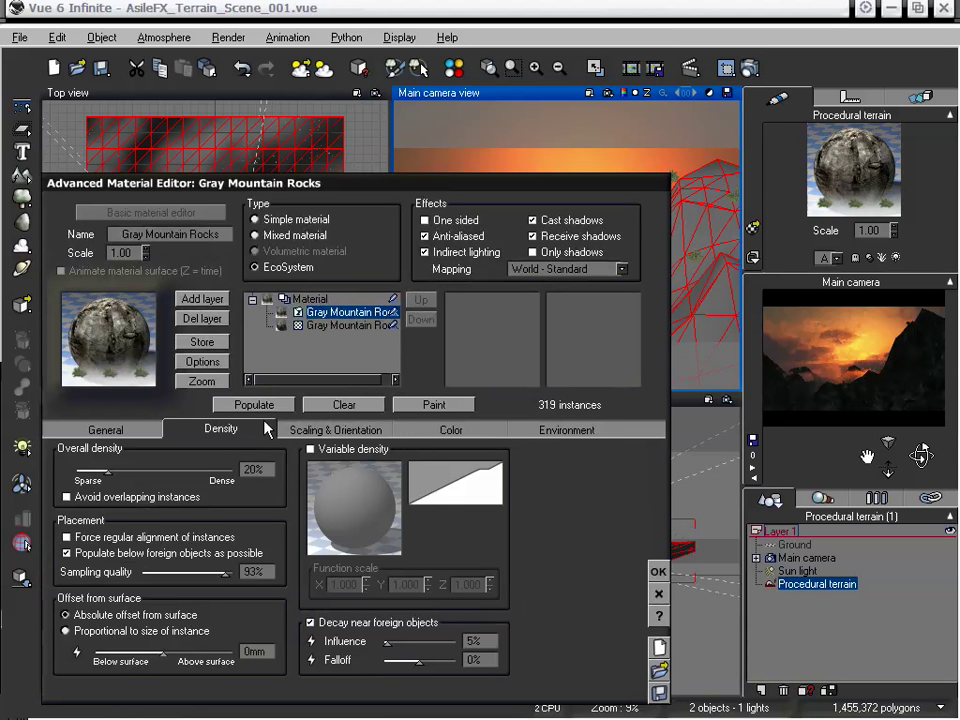
{"action": "left_click", "coordinate": [272, 406]}
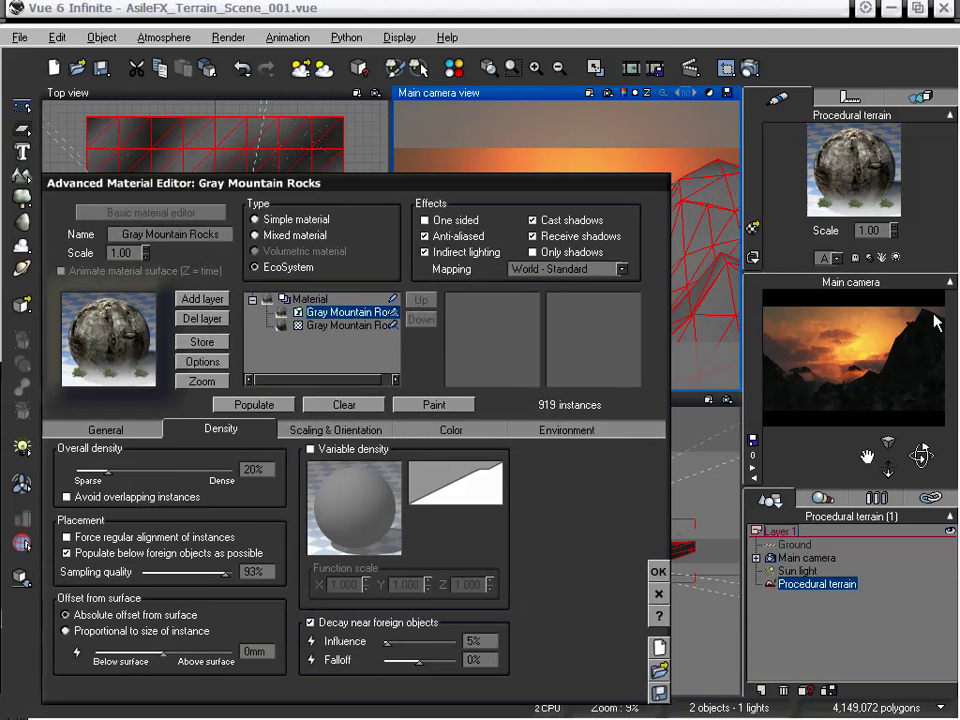
Check the denser ferns in the main camera preview and close the terrain's material editor
{"action": "right_click", "coordinate": [858, 410]}
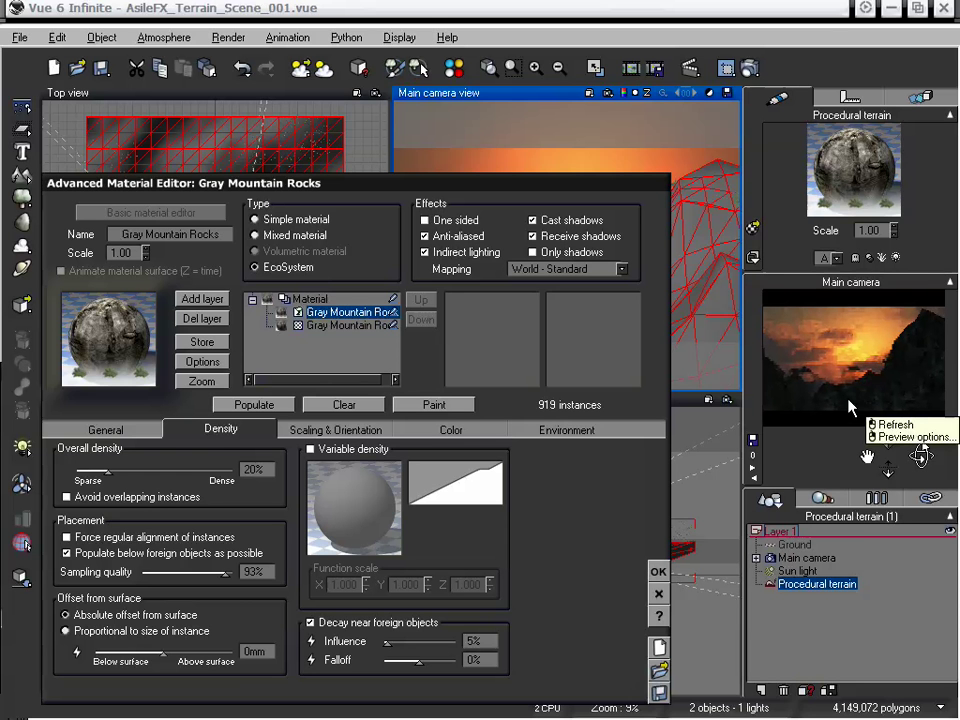
{"action": "left_click", "coordinate": [575, 202]}
{"action": "left_click_drag", "start_coordinate": [469, 184], "coordinate": [512, 112]}
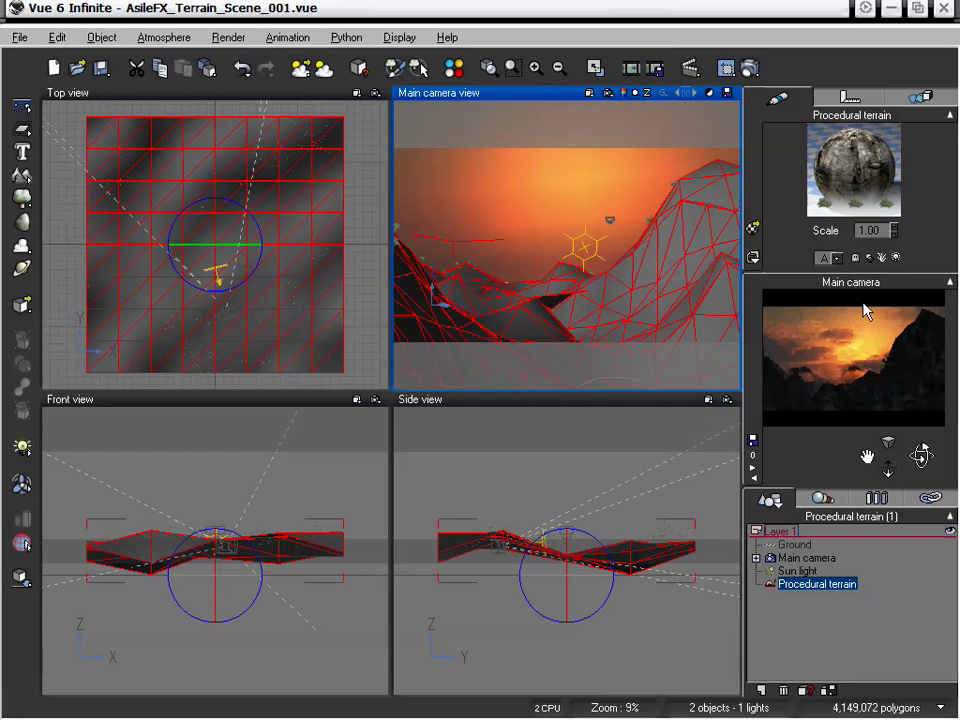
Open the atmosphere's lighting settings and check the current lighting in the main camera preview
{"action": "left_click", "coordinate": [160, 37]}
{"action": "left_click", "coordinate": [183, 120]}
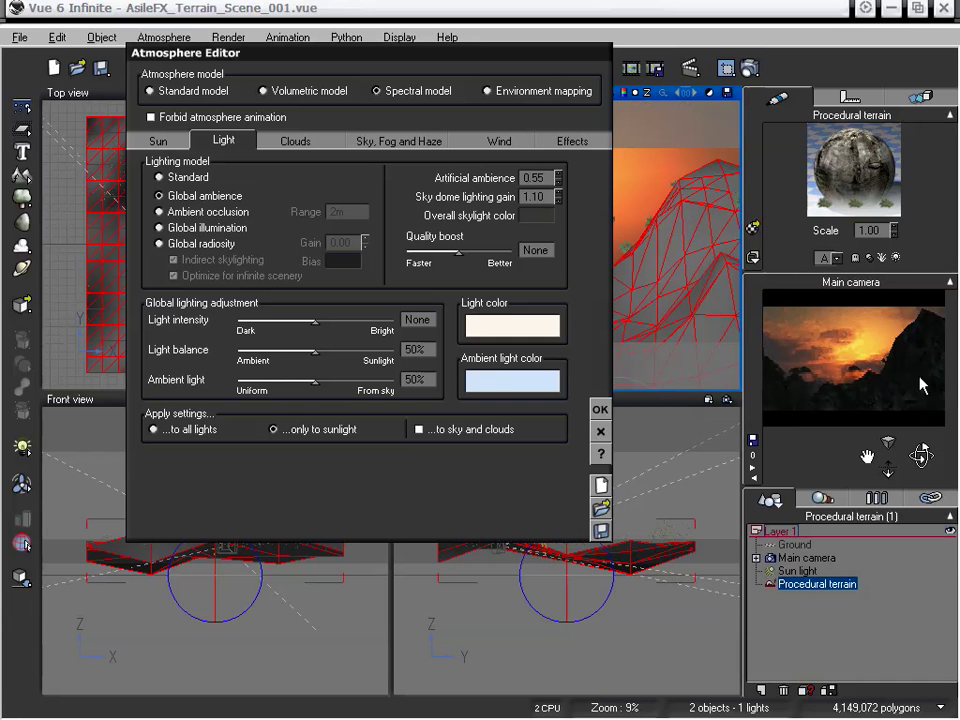
{"action": "right_click", "coordinate": [930, 324]}
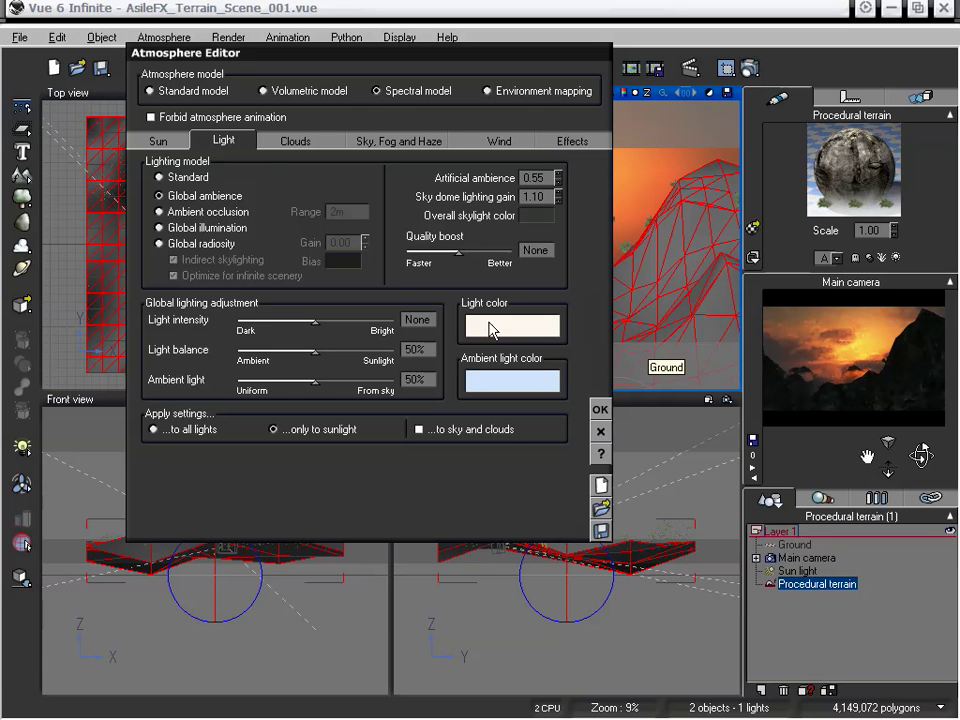
Try the Ambient occlusion and Standard lighting models, comparing them in the preview, and look through the sun and cloud settings
{"action": "left_click", "coordinate": [159, 214]}
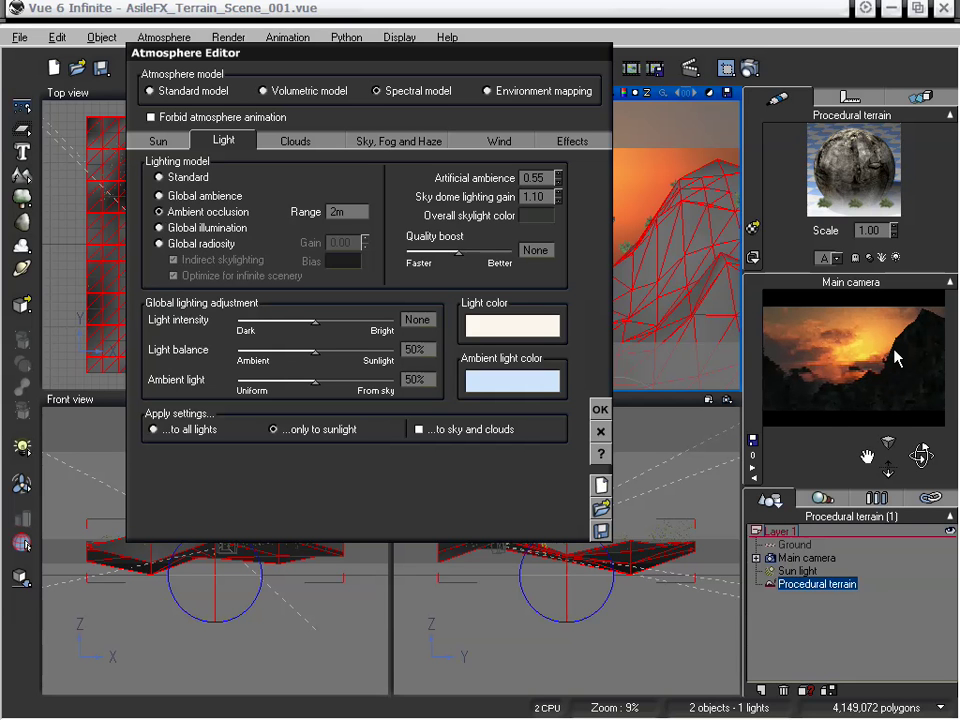
{"action": "right_click", "coordinate": [845, 400]}
{"action": "left_click", "coordinate": [196, 181]}
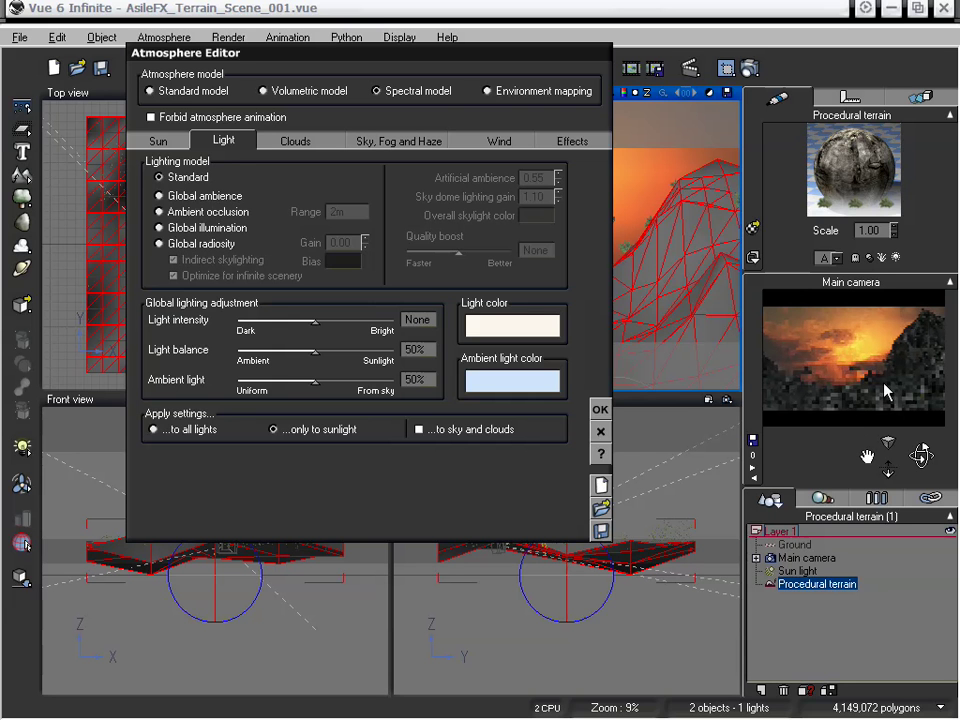
{"action": "left_click", "coordinate": [156, 139]}
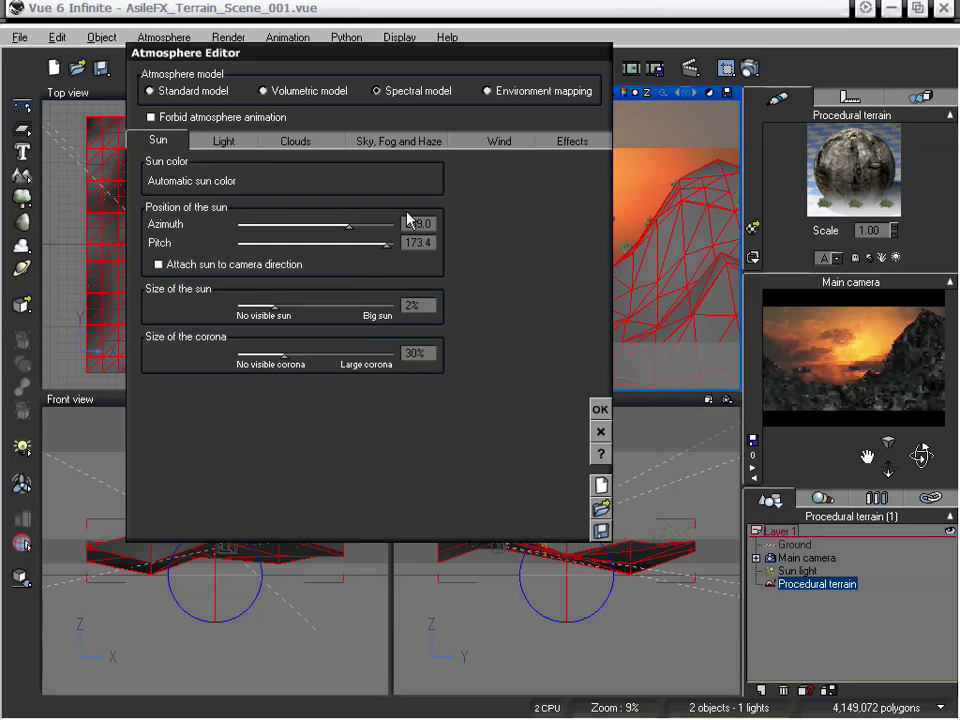
{"action": "left_click", "coordinate": [284, 142]}
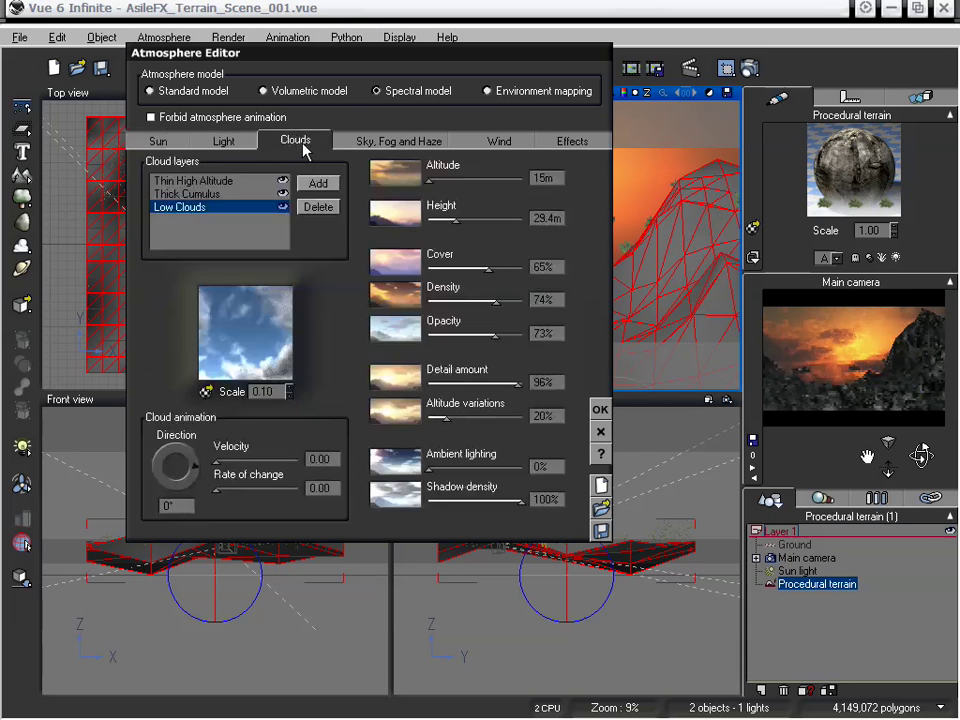
{"action": "left_click", "coordinate": [225, 142]}
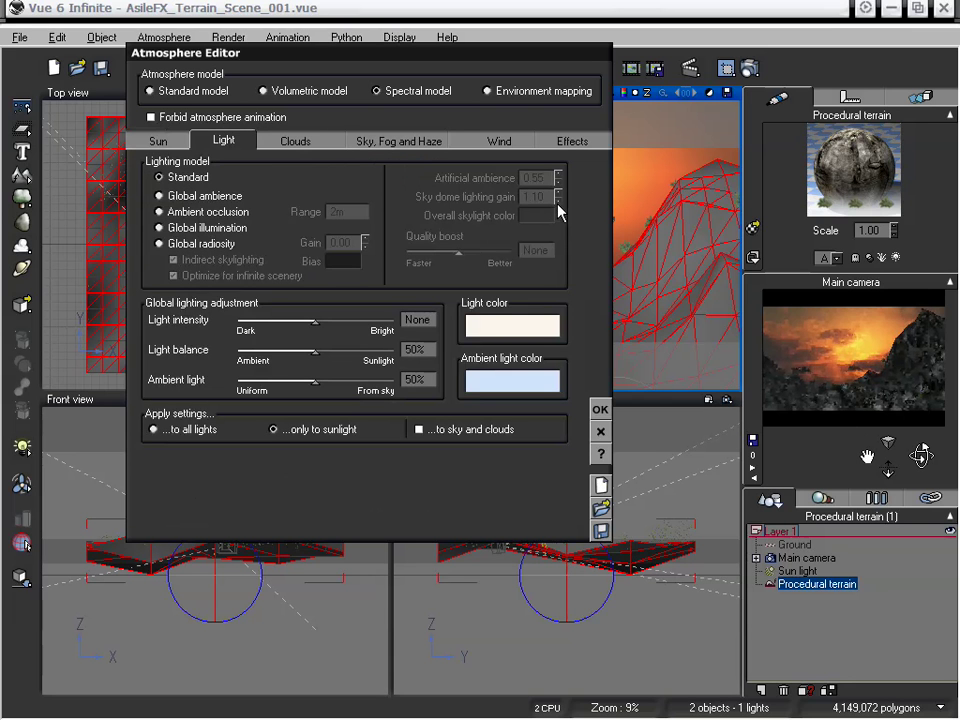
Set the atmosphere's lighting model to Global illumination and refresh the main camera preview
{"action": "left_click", "coordinate": [186, 200]}
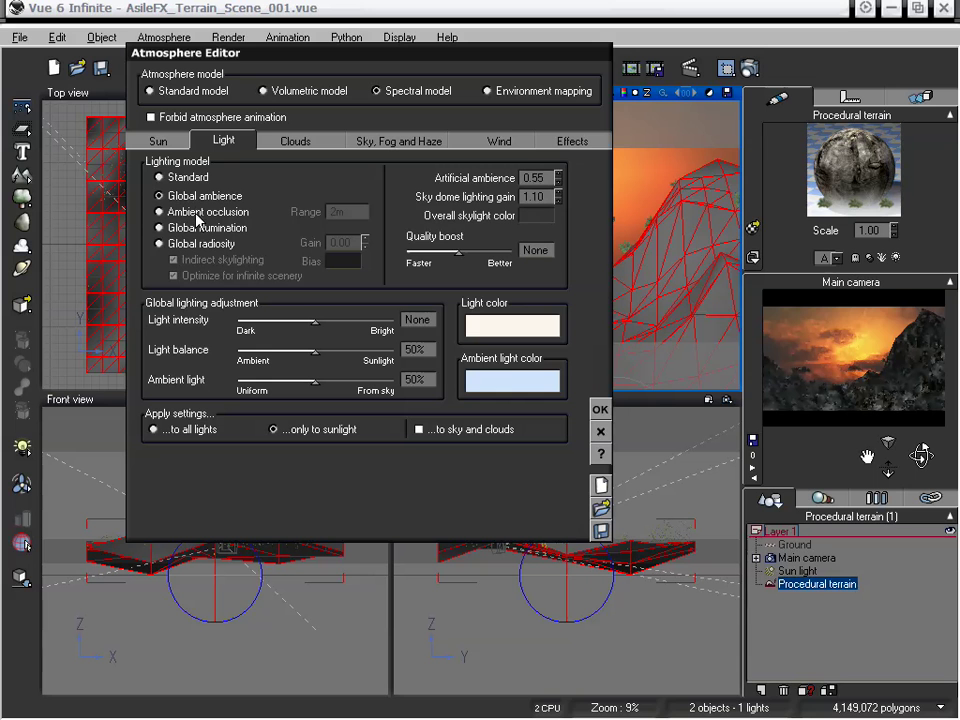
{"action": "left_click", "coordinate": [207, 230]}
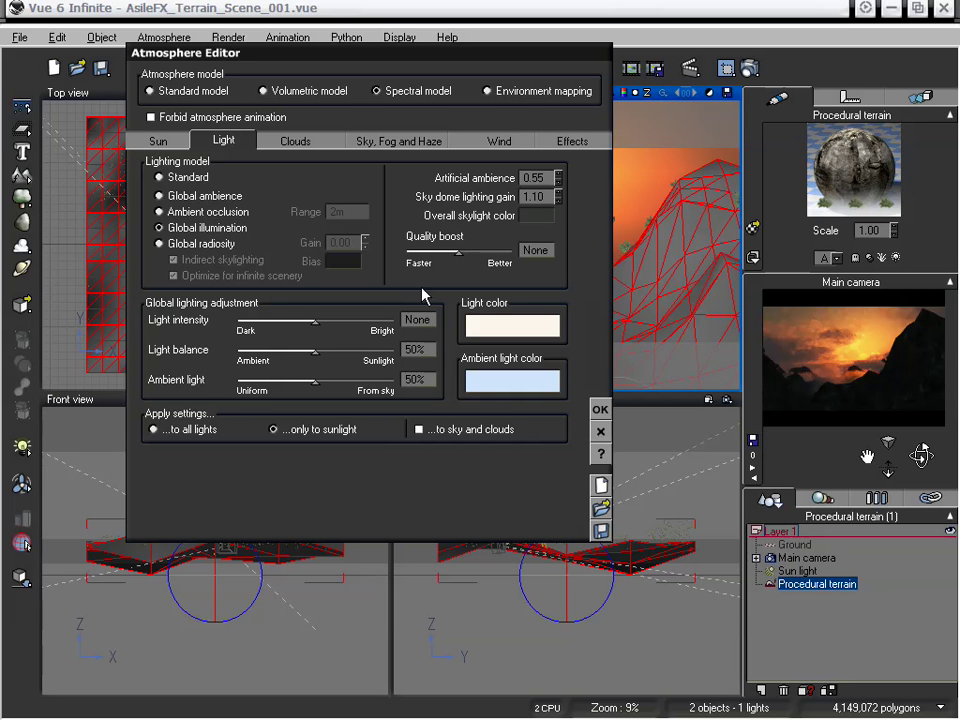
{"action": "right_click", "coordinate": [856, 408]}
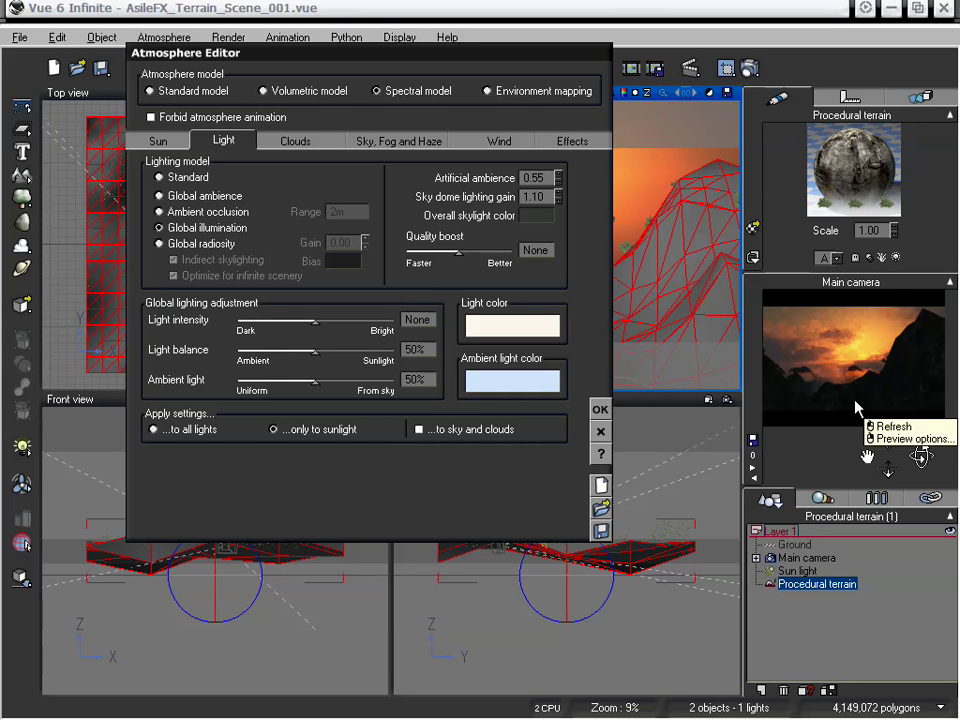